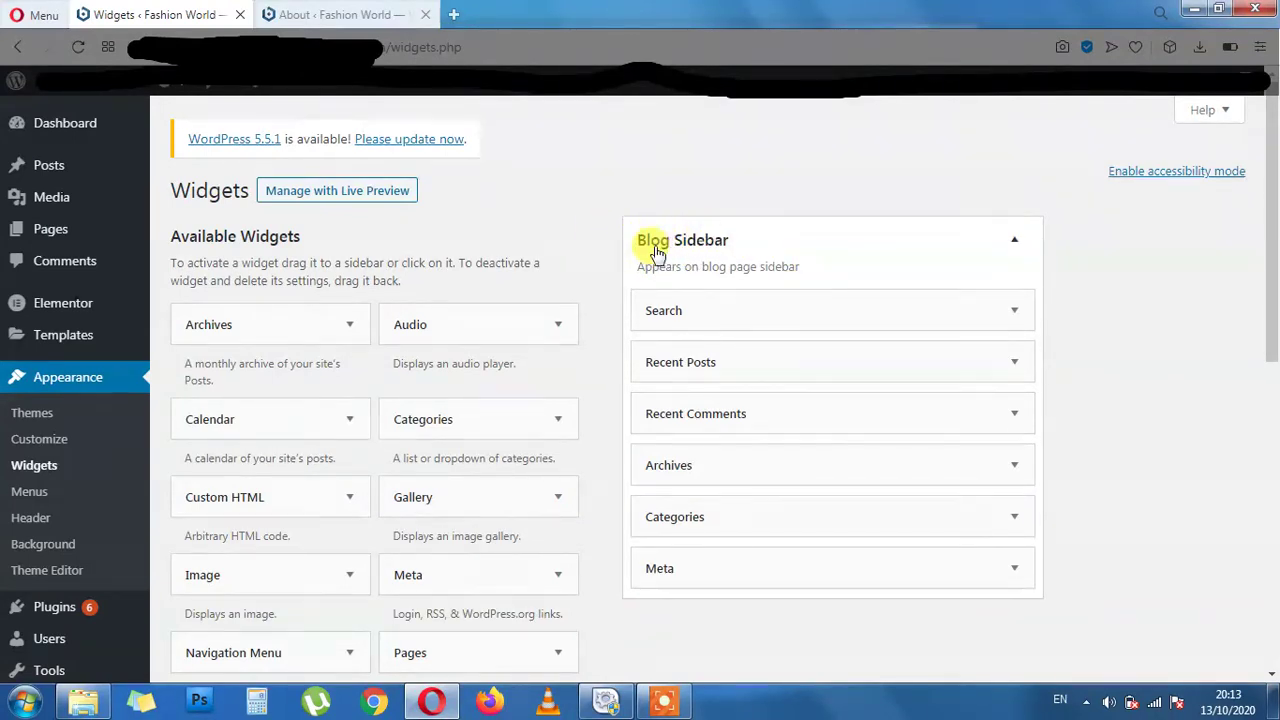
Visit the live site and compare its sidebar sections with the widgets listed in the Blog Sidebar area.
left_click(316, 10)
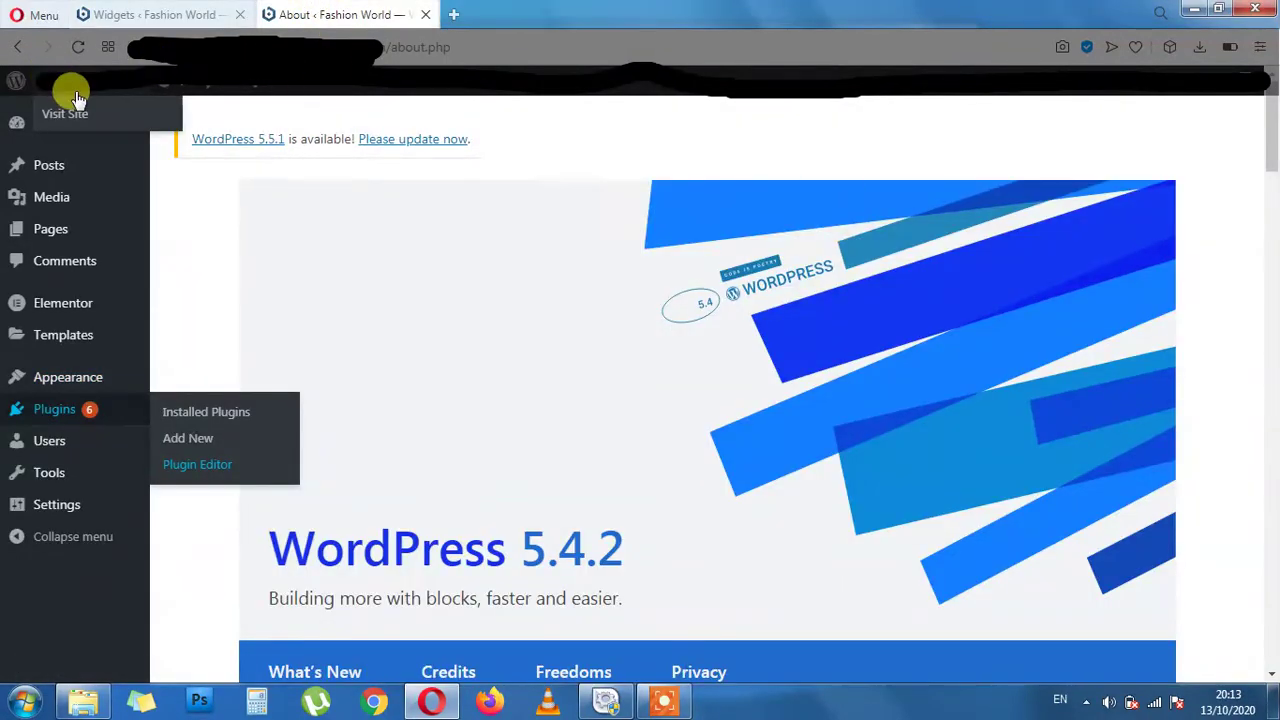
left_click(92, 113)
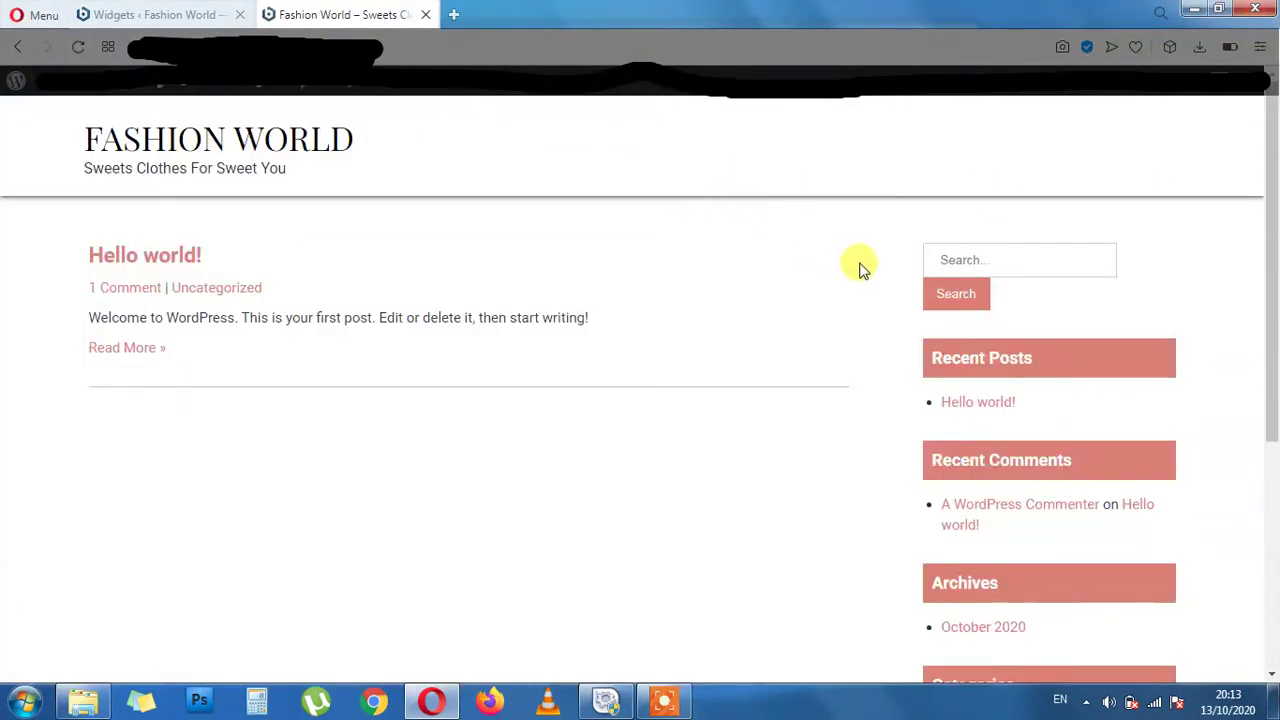
left_click(143, 10)
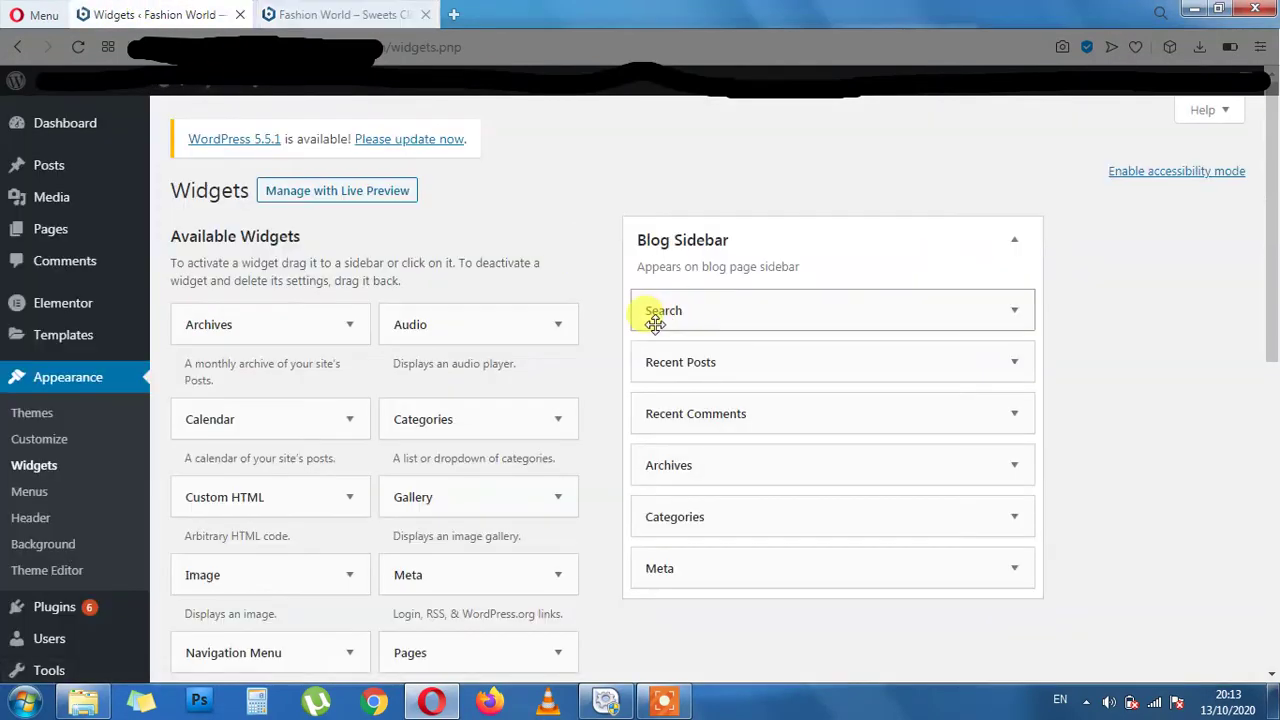
left_click(340, 14)
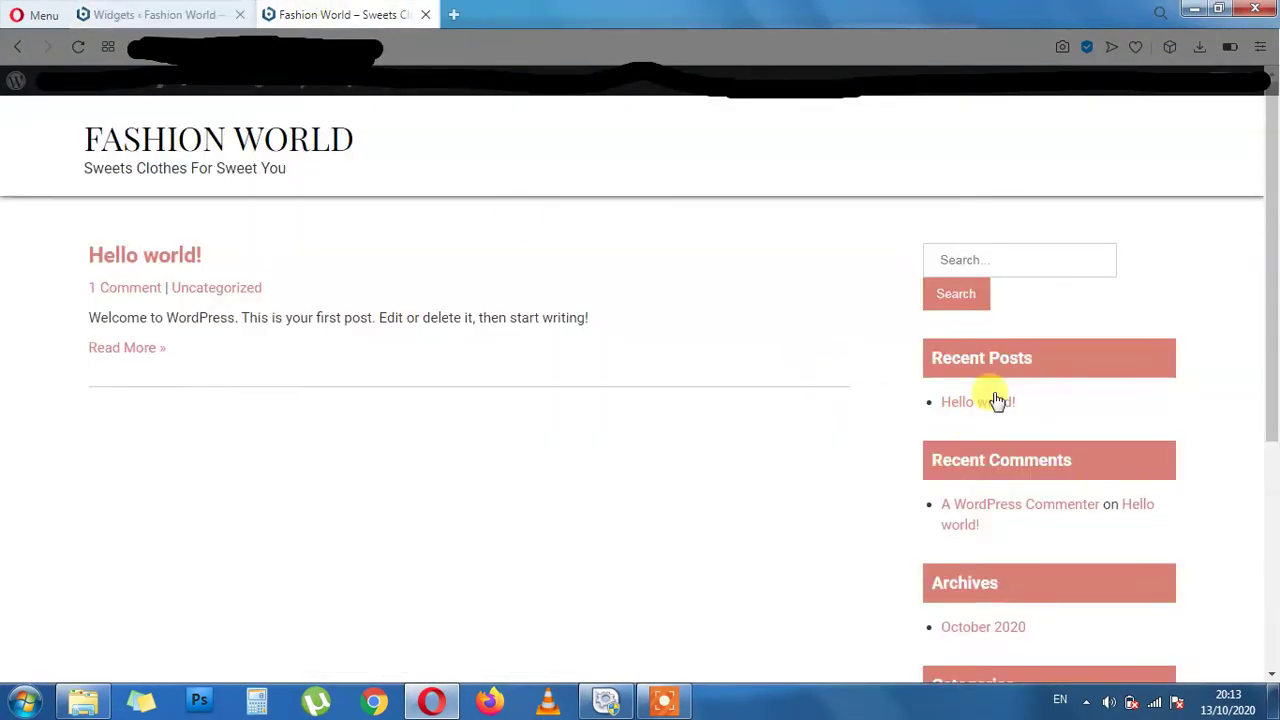
left_click(172, 11)
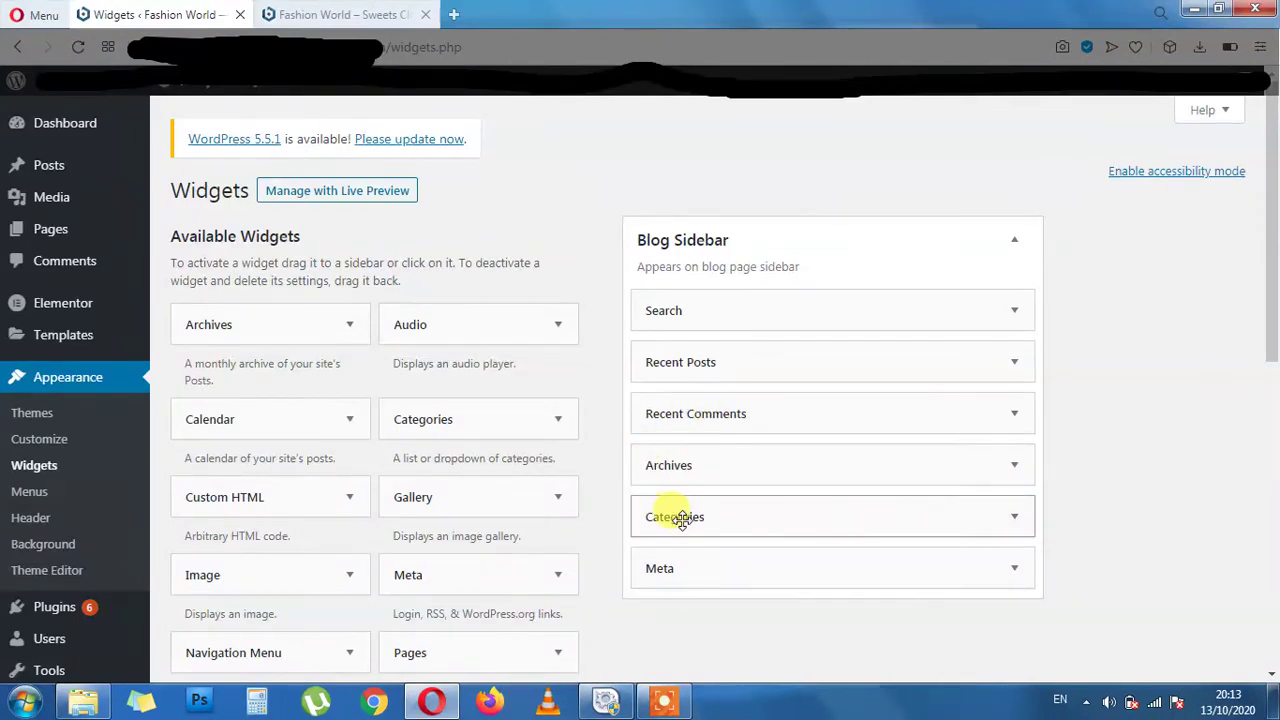
left_click(320, 14)
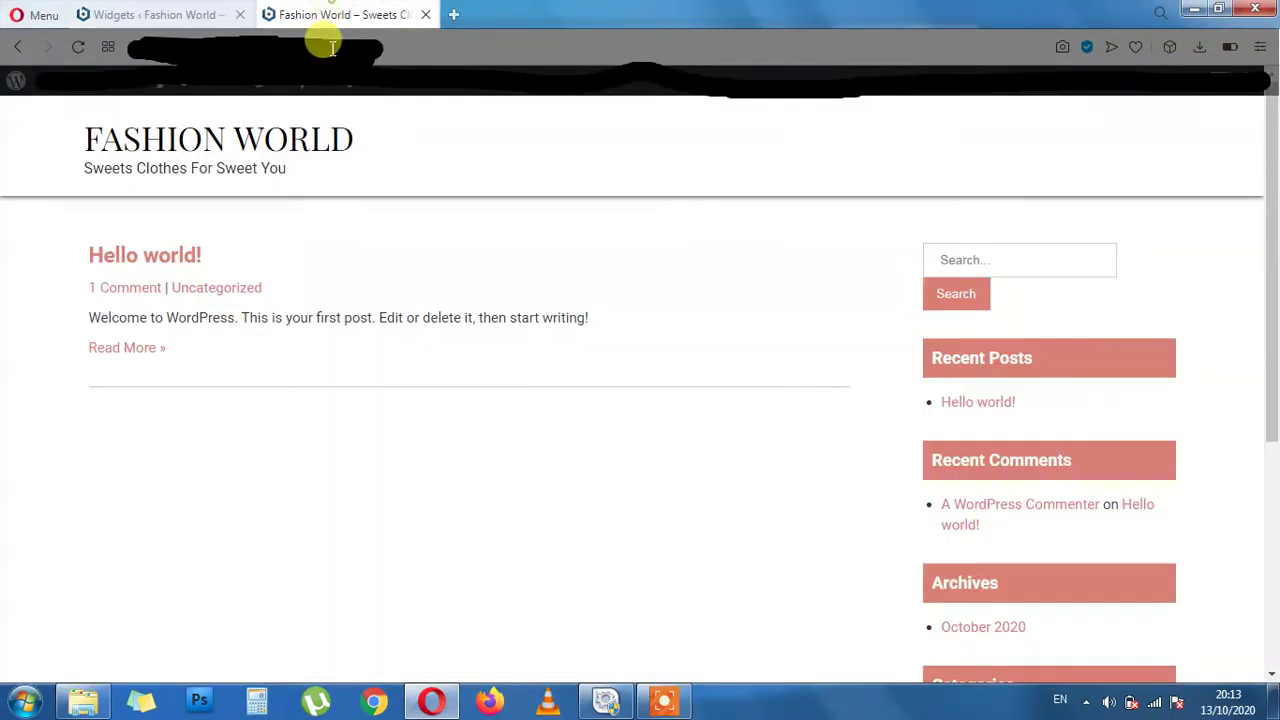
scroll(1080, 449, "down", 1)
scroll(995, 549, "down", 3)
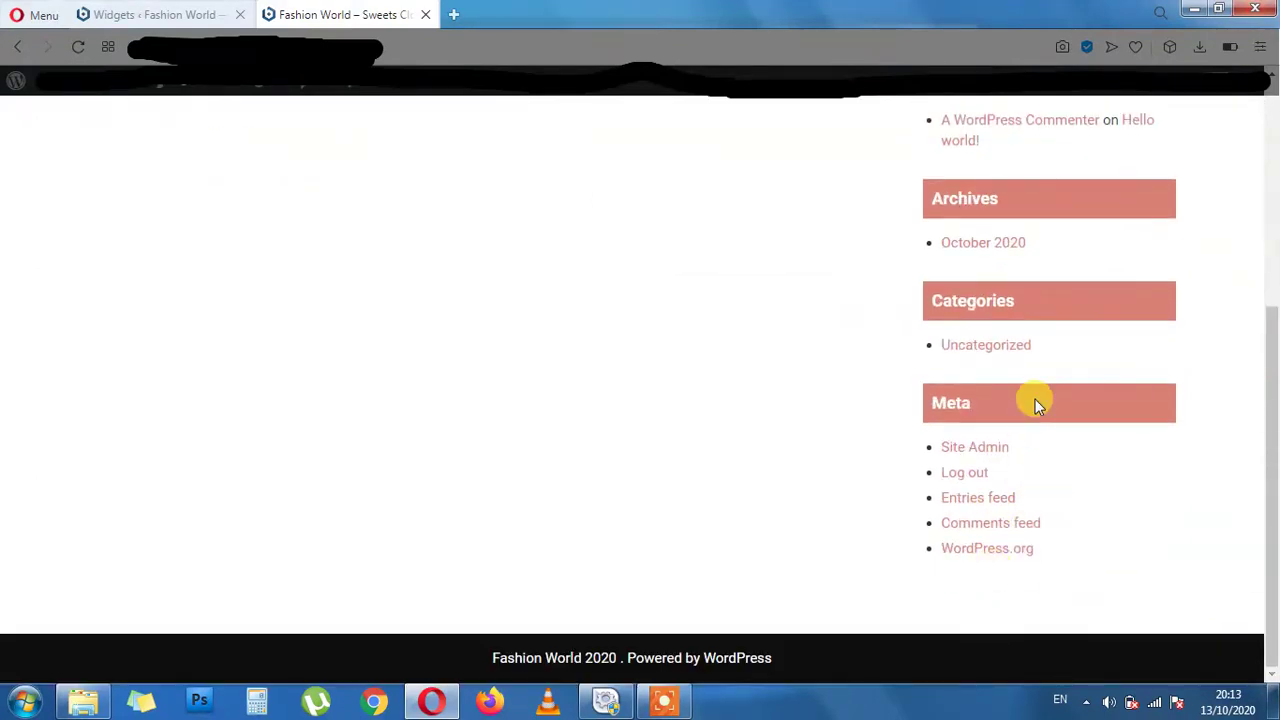
left_click(248, 14)
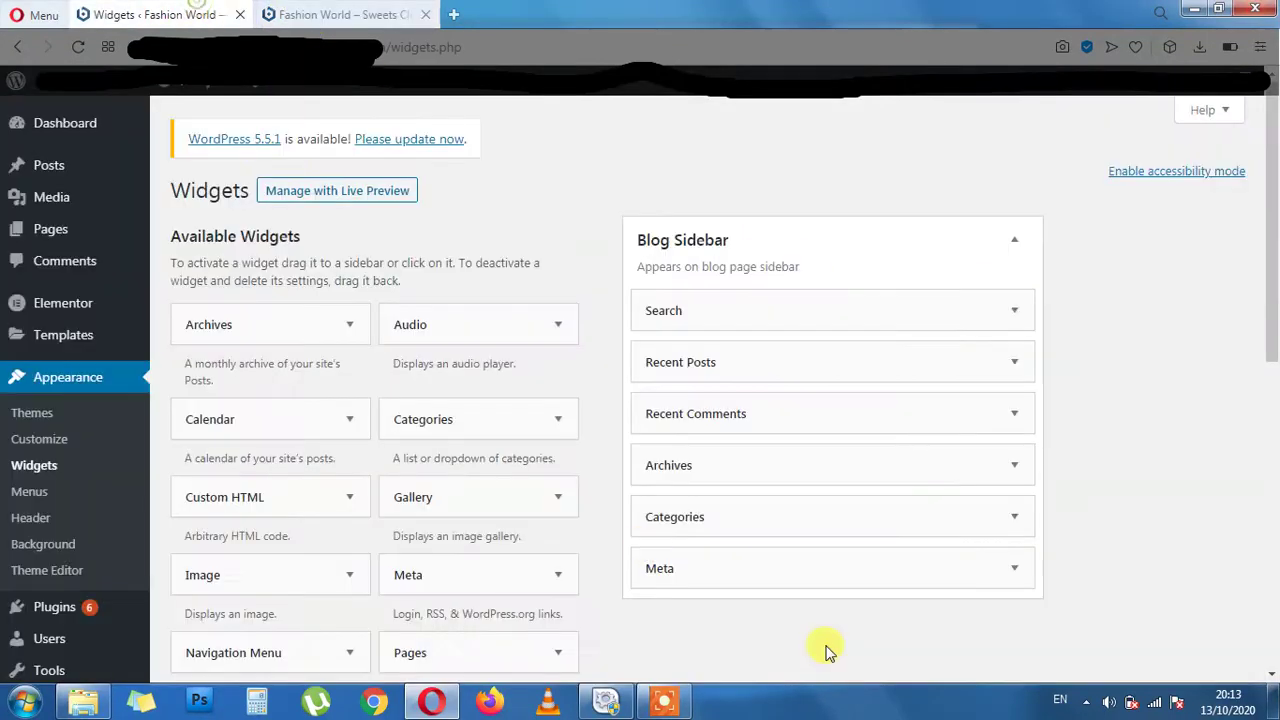
left_click(264, 10)
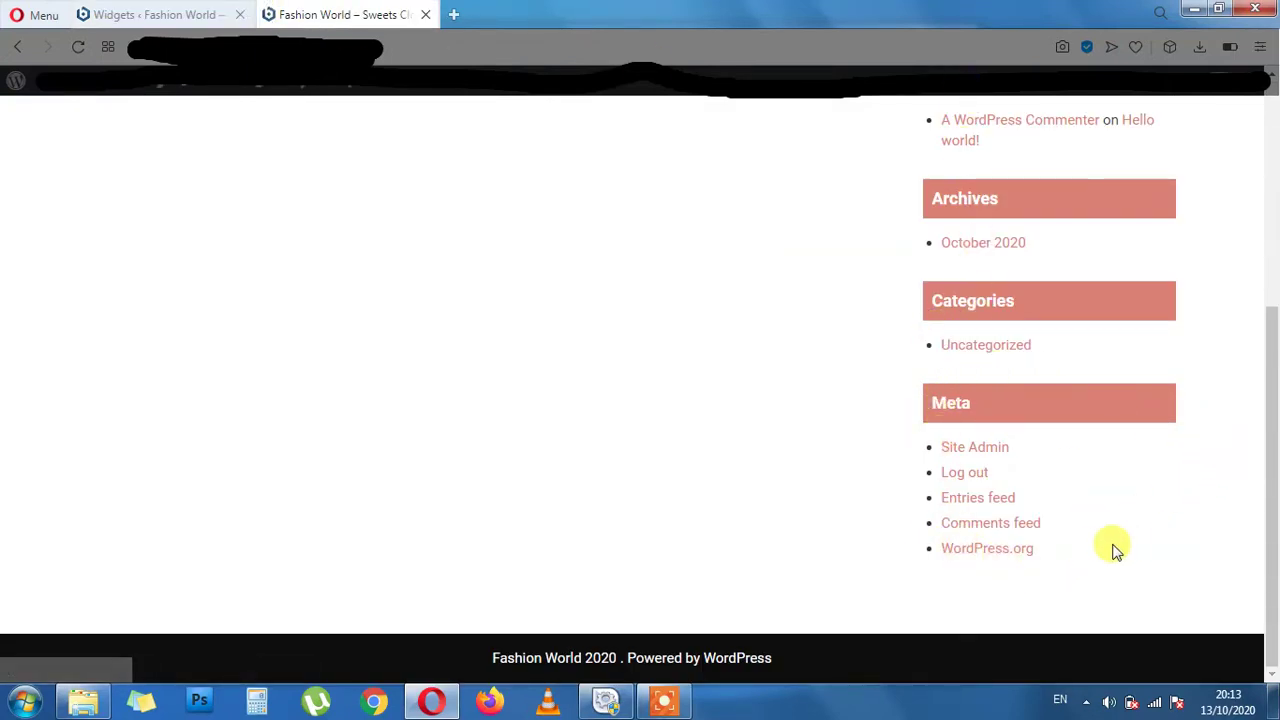
scroll(1157, 486, "up", 4)
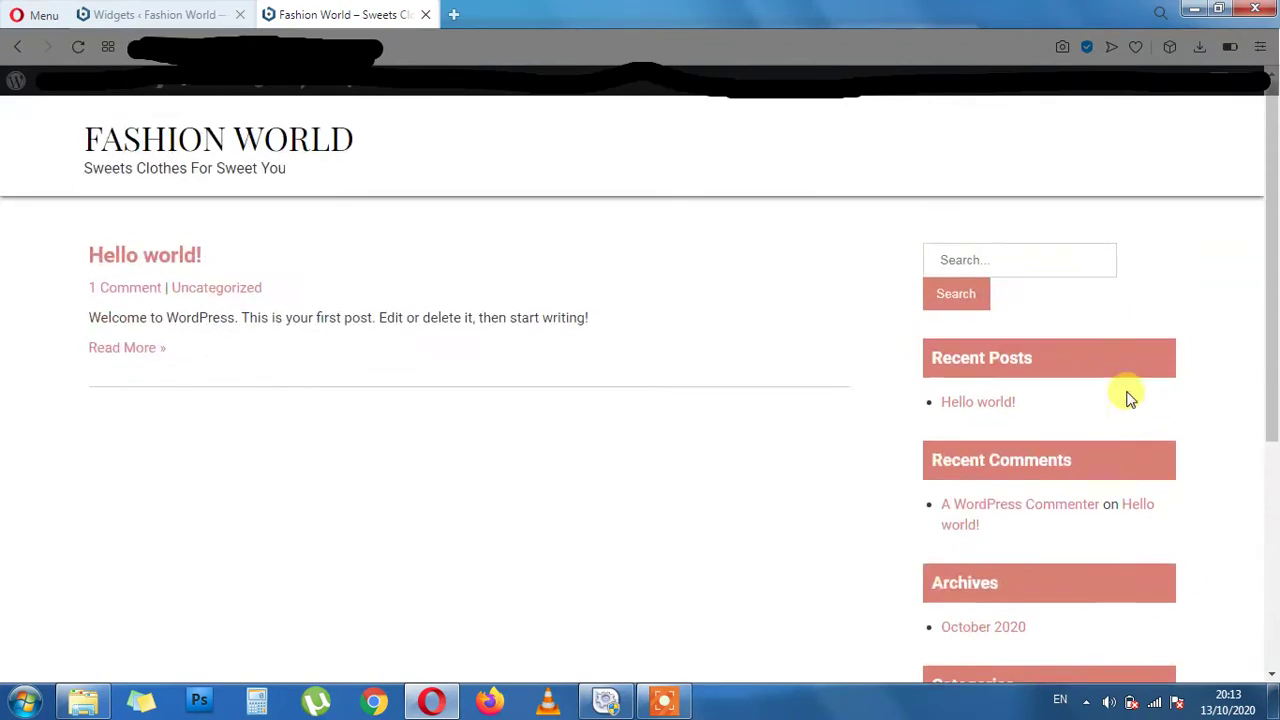
left_click(185, 12)
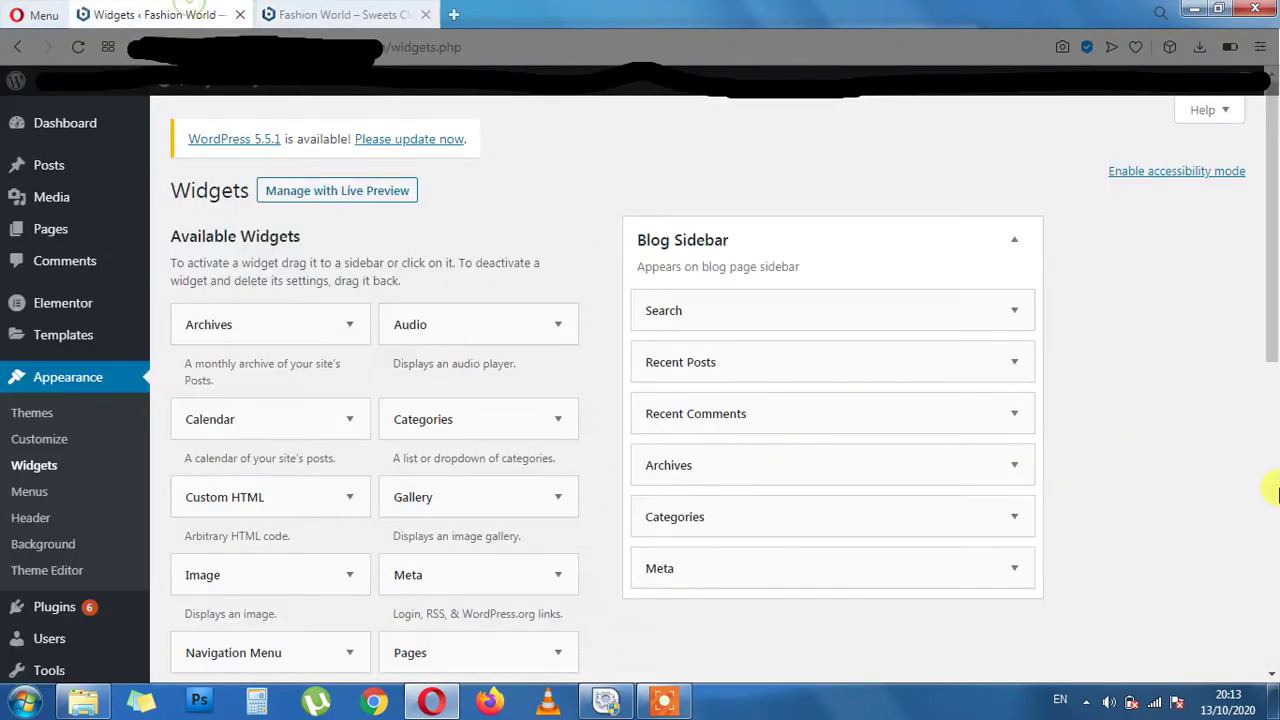
Replace the Meta widget at the end of the Blog Sidebar with the Pages widget.
scroll(1178, 566, "down", 2)
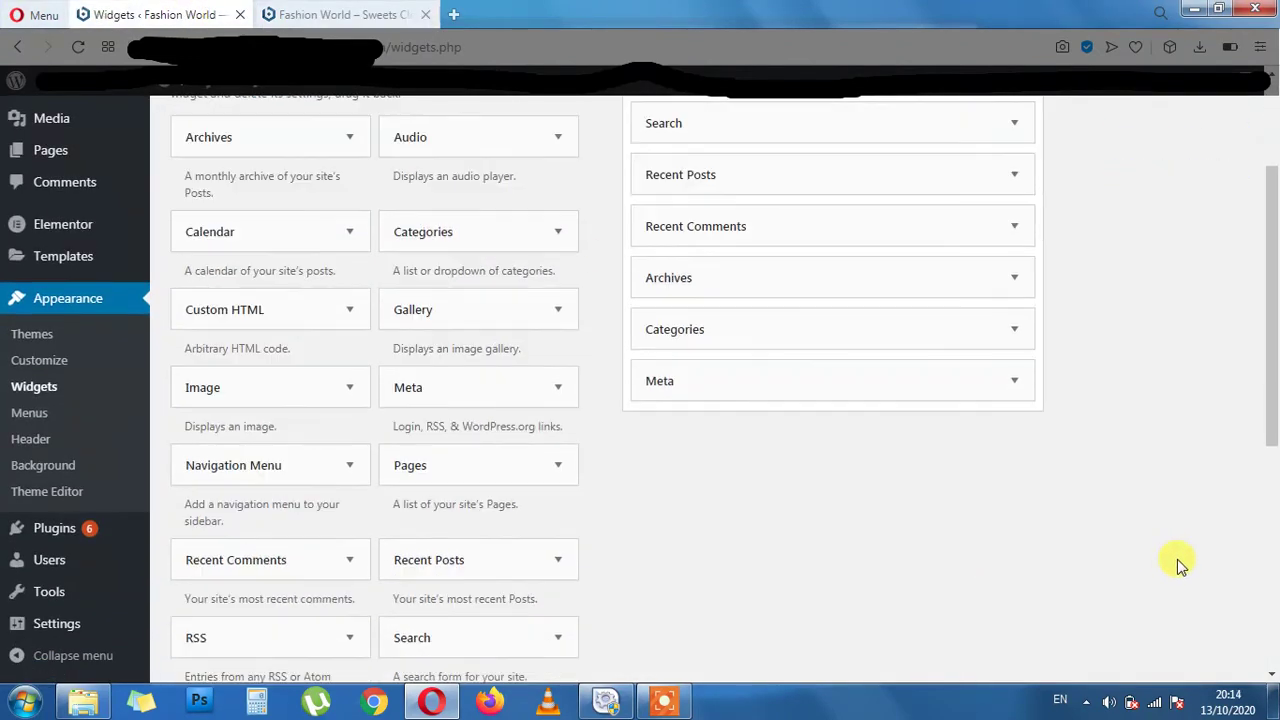
left_click_drag(956, 385, 380, 545)
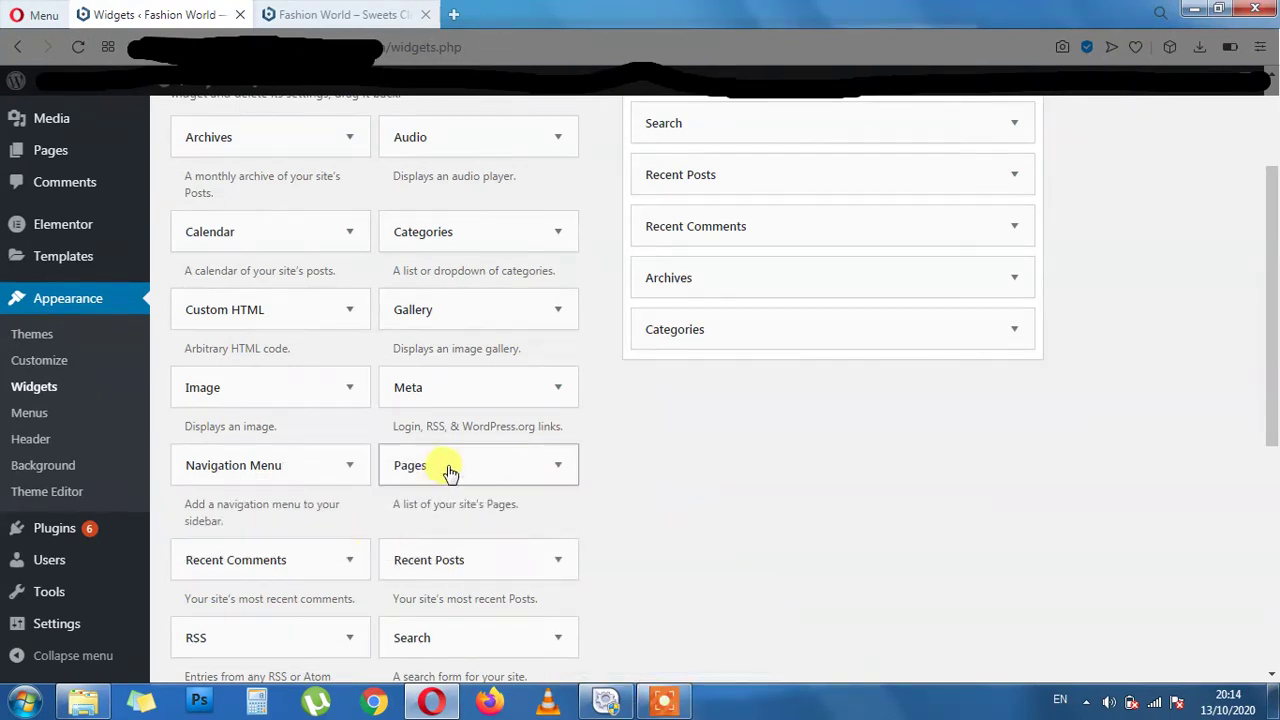
left_click_drag(449, 466, 742, 378)
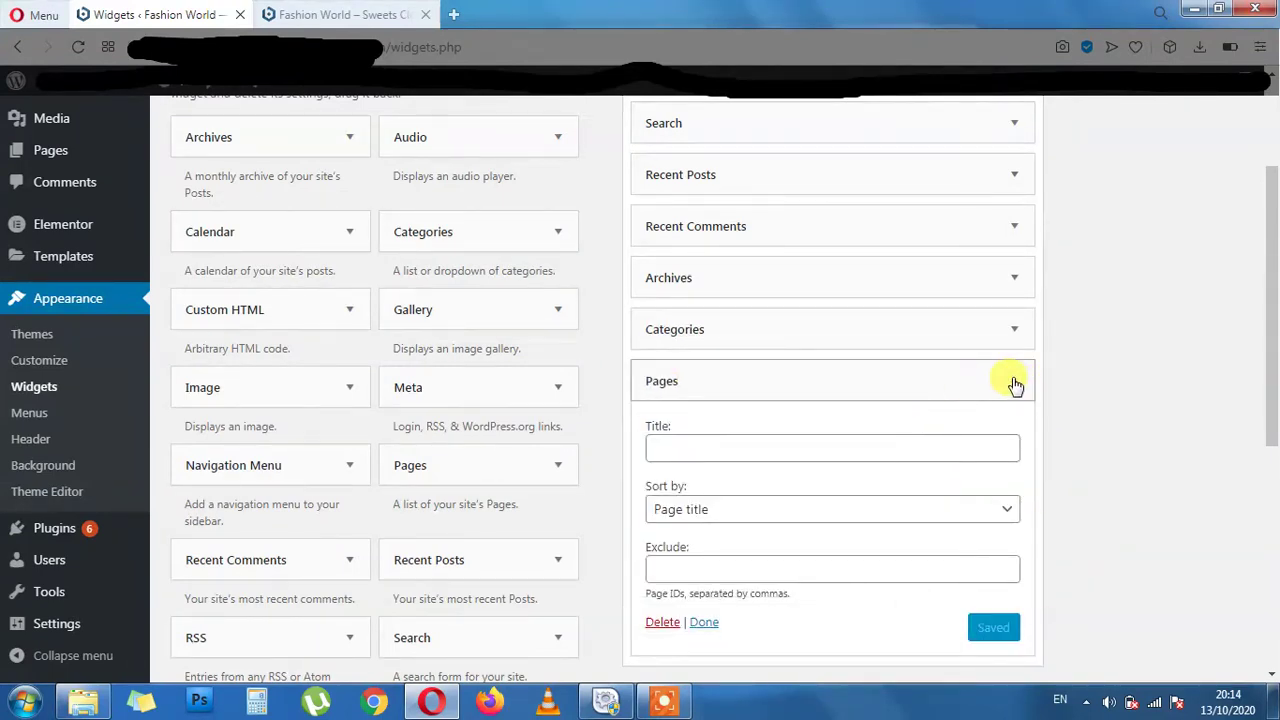
Title the Pages widget "Frequently Visited", save it and collapse its settings.
left_click(806, 446)
scroll(776, 536, "down", 1)
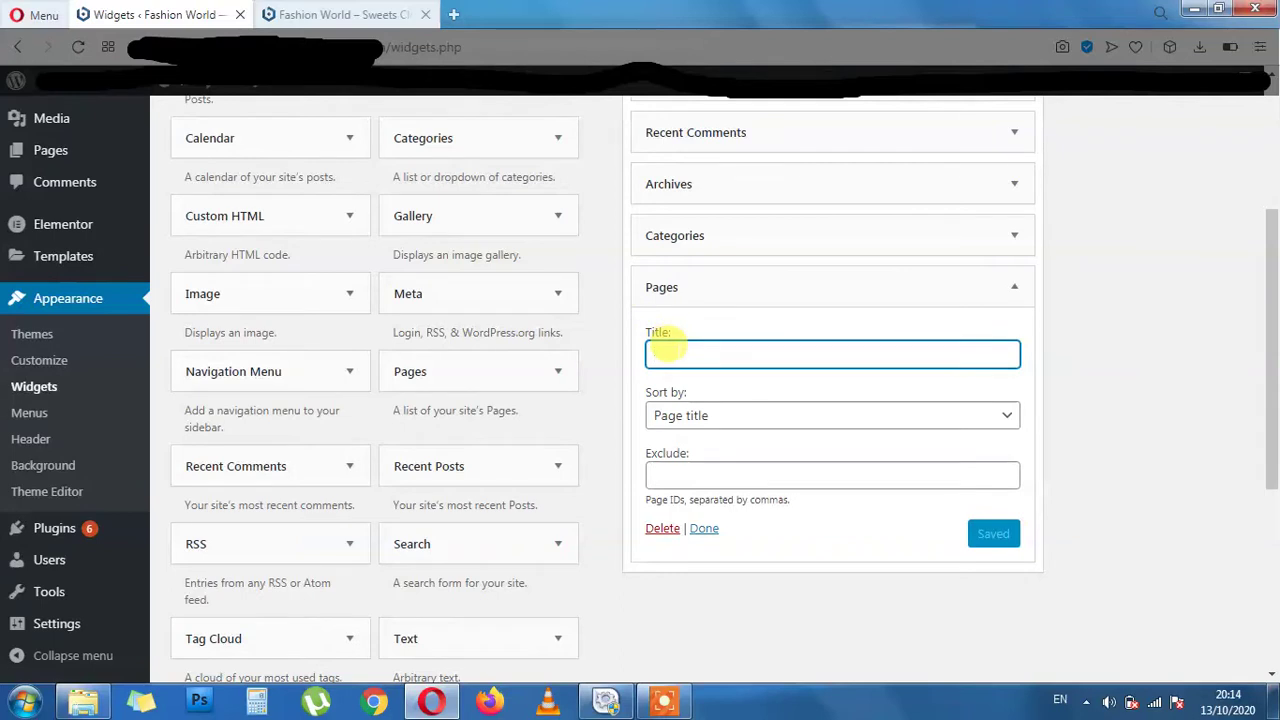
type("Frequently Visited")
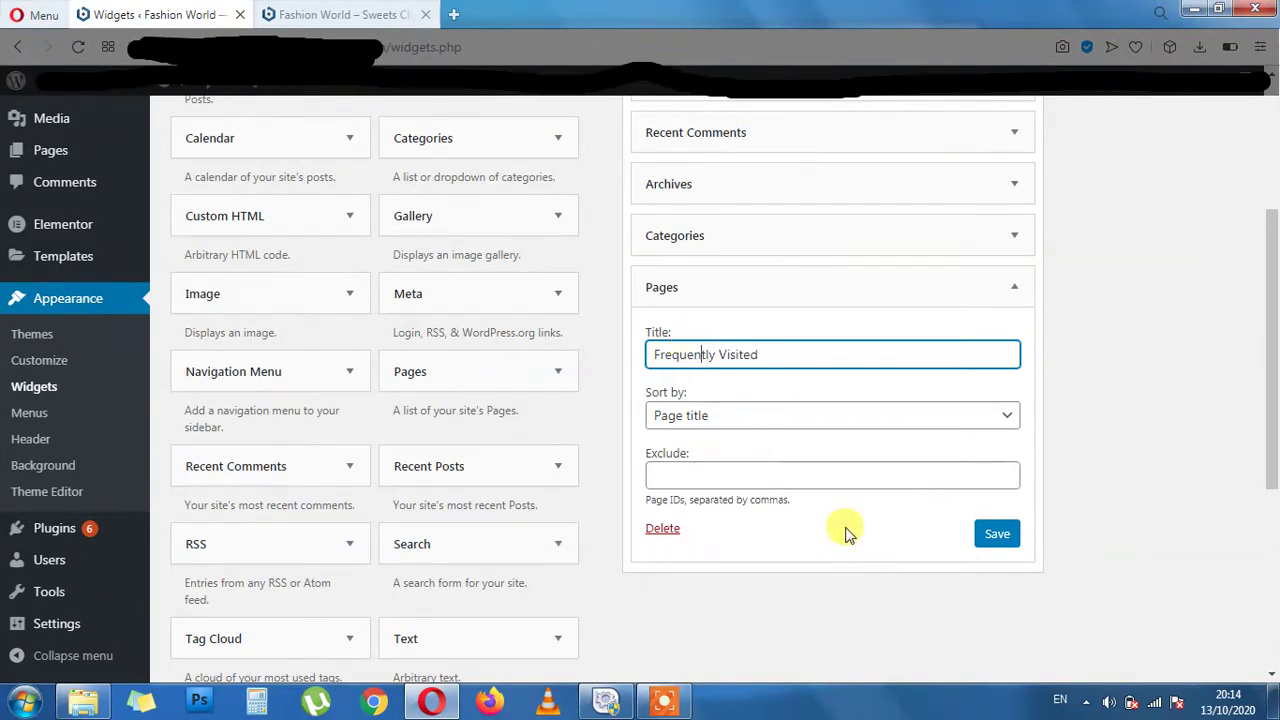
left_click(994, 540)
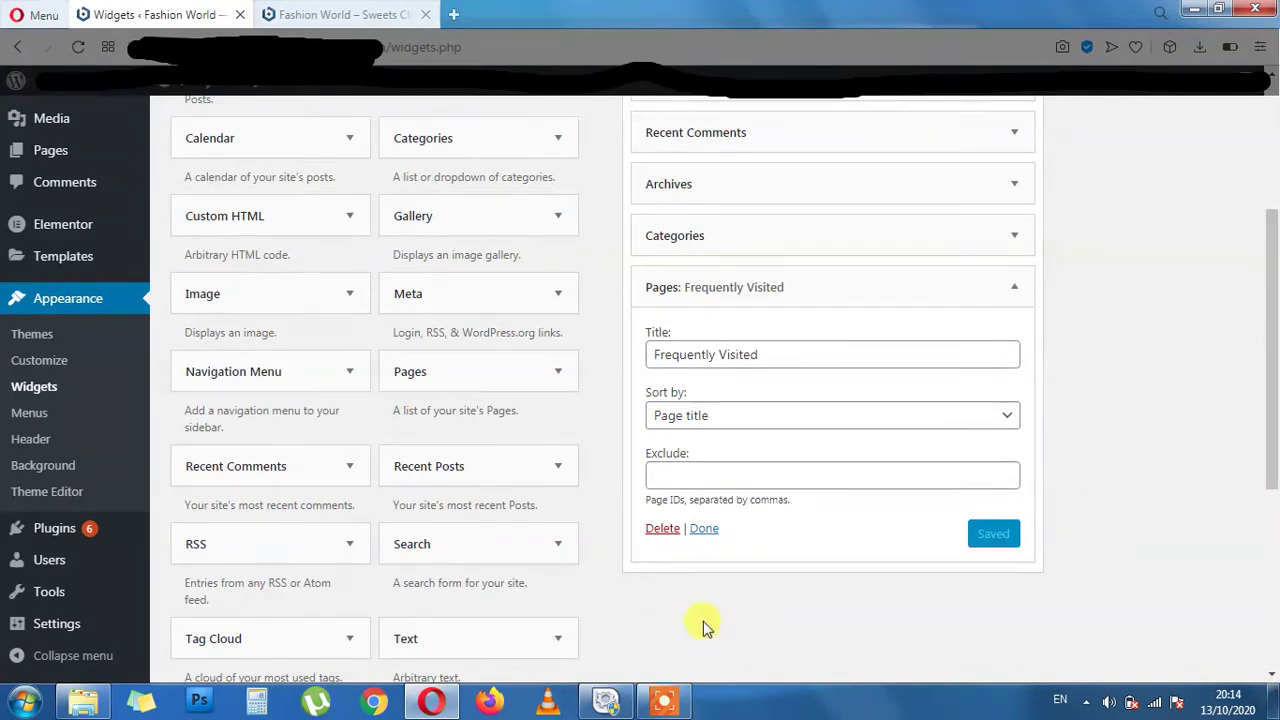
left_click(1012, 288)
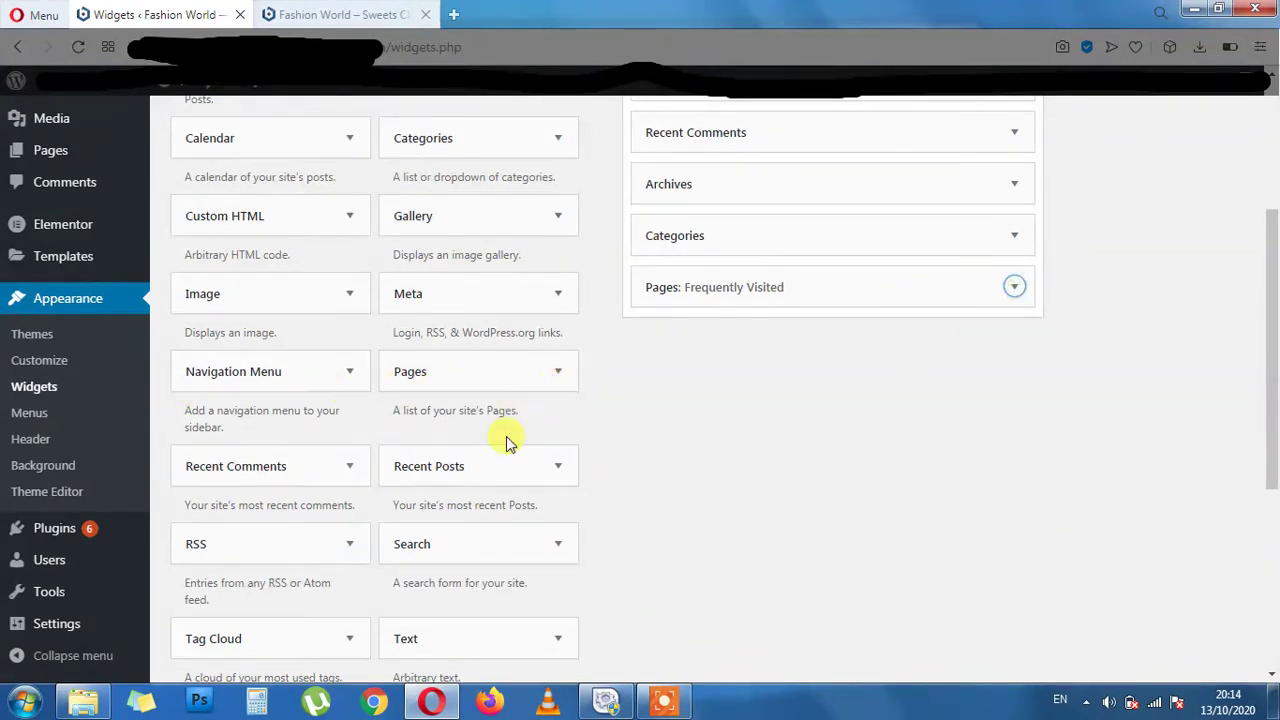
Add a Text widget to the Blog Sidebar below the Pages widget.
scroll(704, 460, "down", 2)
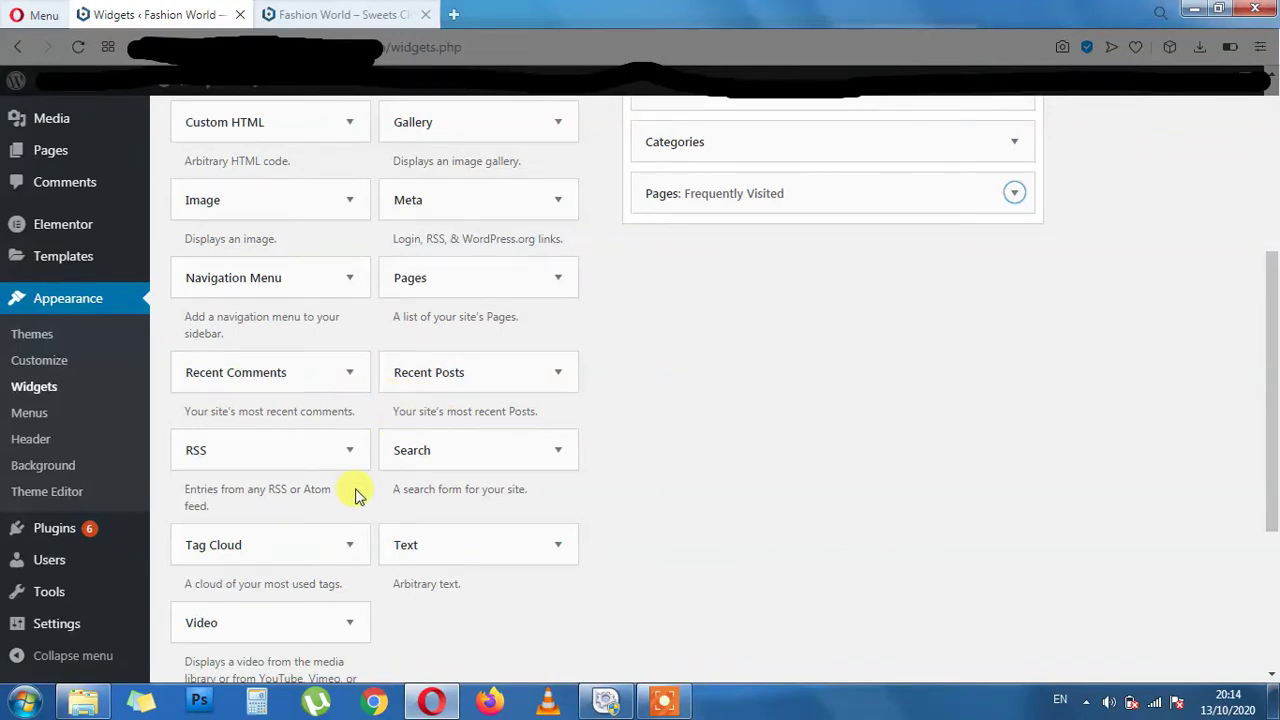
scroll(428, 534, "down", 4)
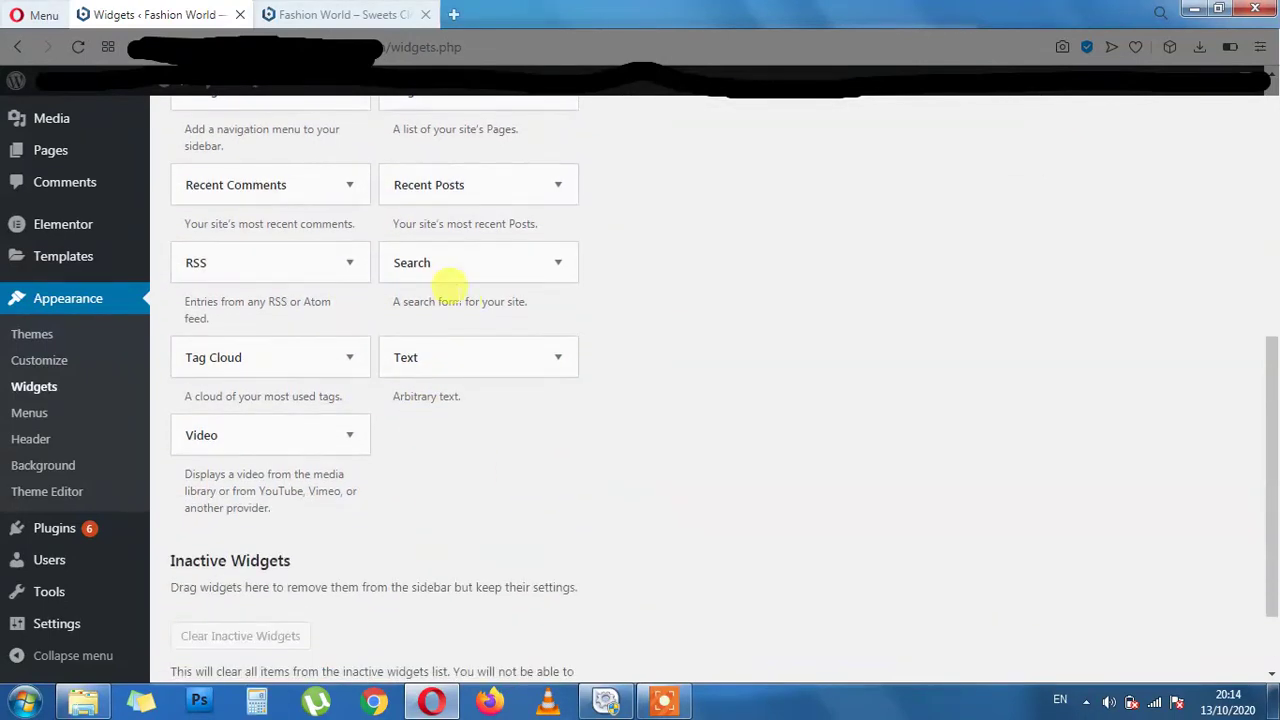
left_click(558, 368)
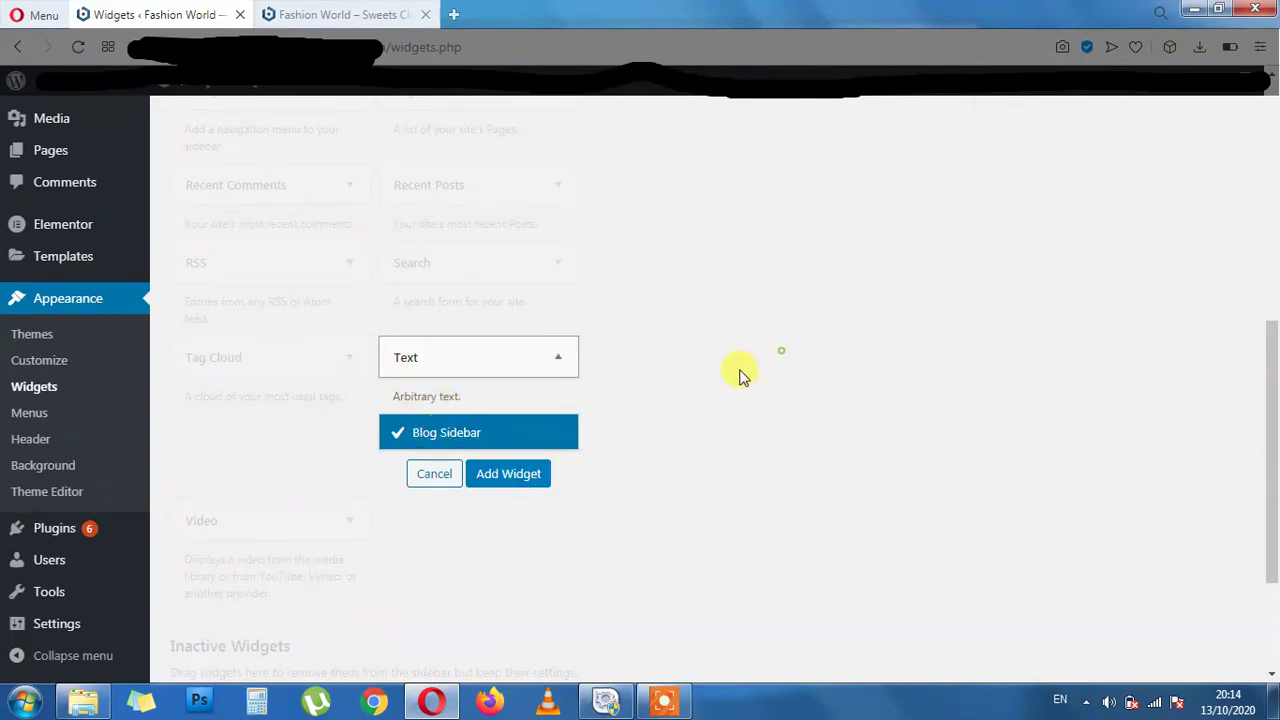
scroll(663, 414, "up", 2)
left_click(562, 448)
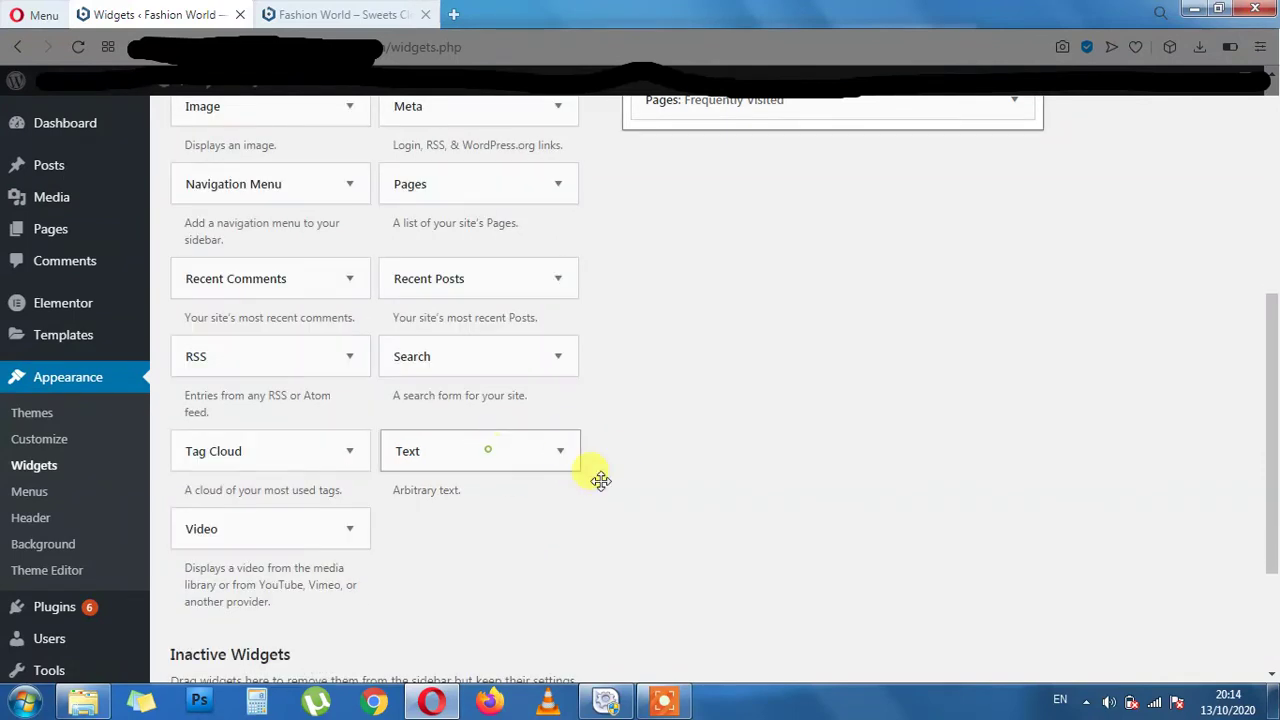
left_click_drag(486, 450, 420, 478)
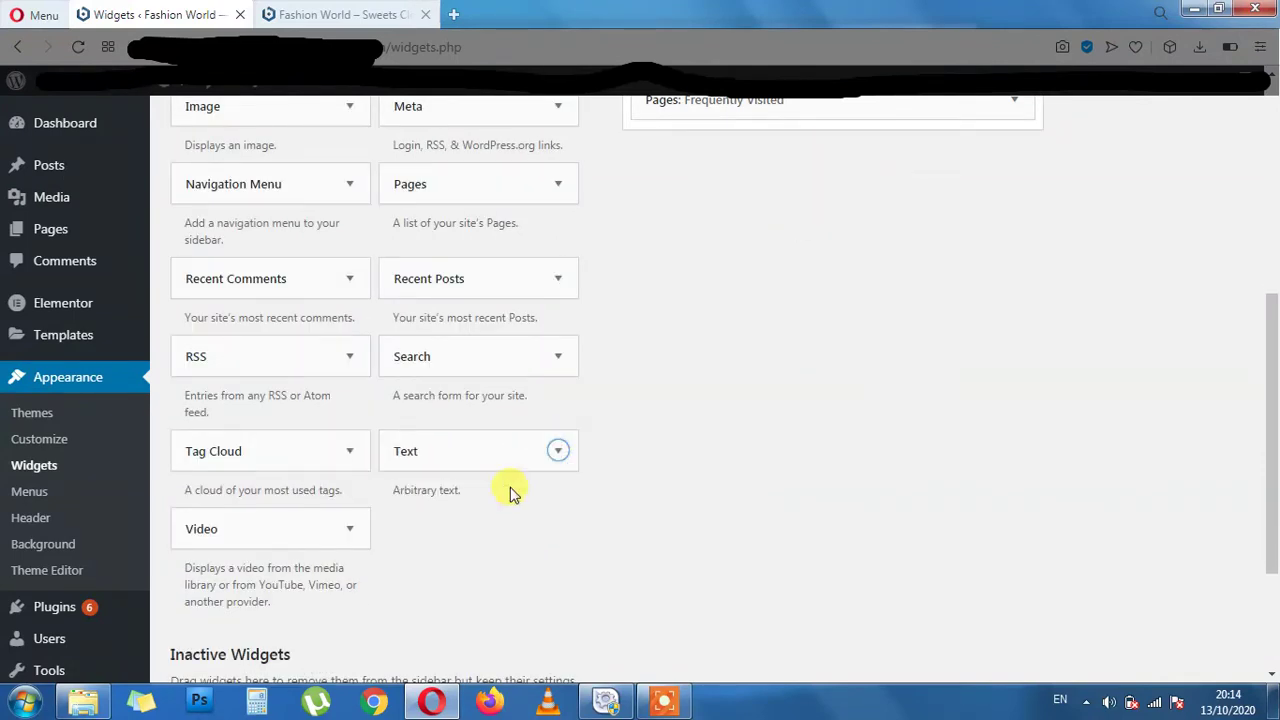
left_click(560, 451)
left_click(514, 568)
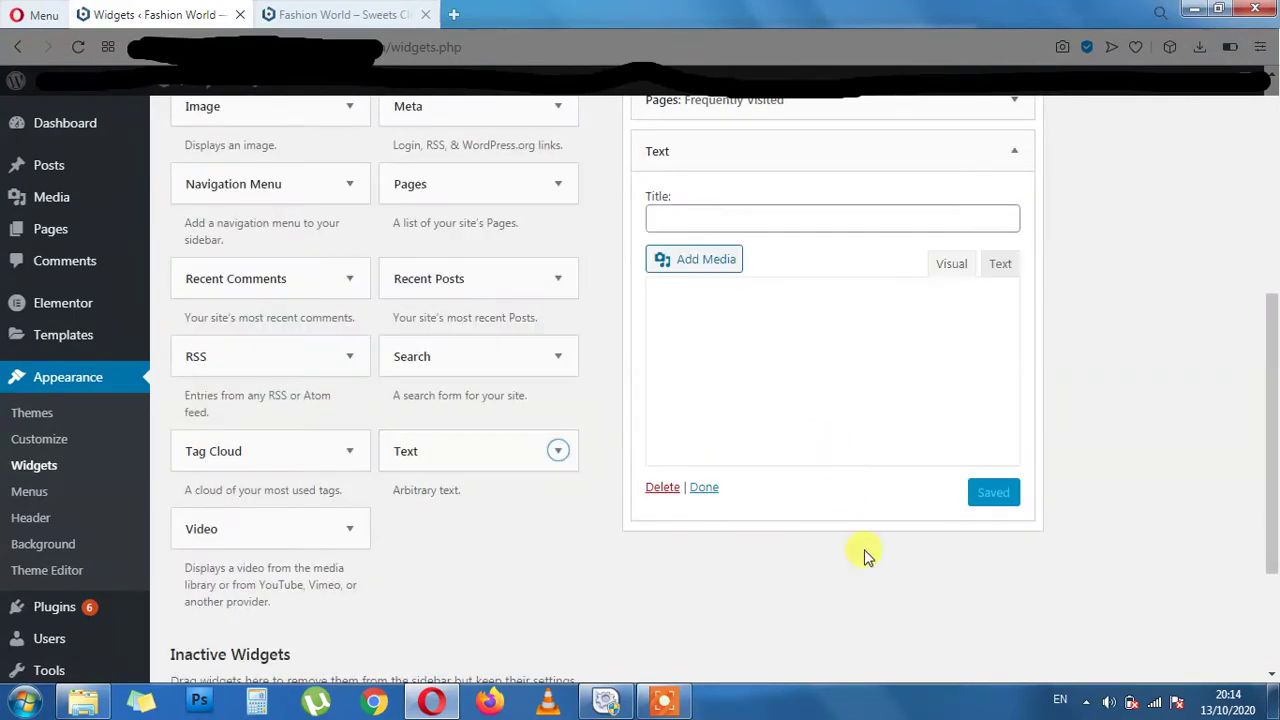
Fill the Text widget's body with the word "Description" repeated twelve times, title it "My Text Box" and save it.
left_click(755, 450)
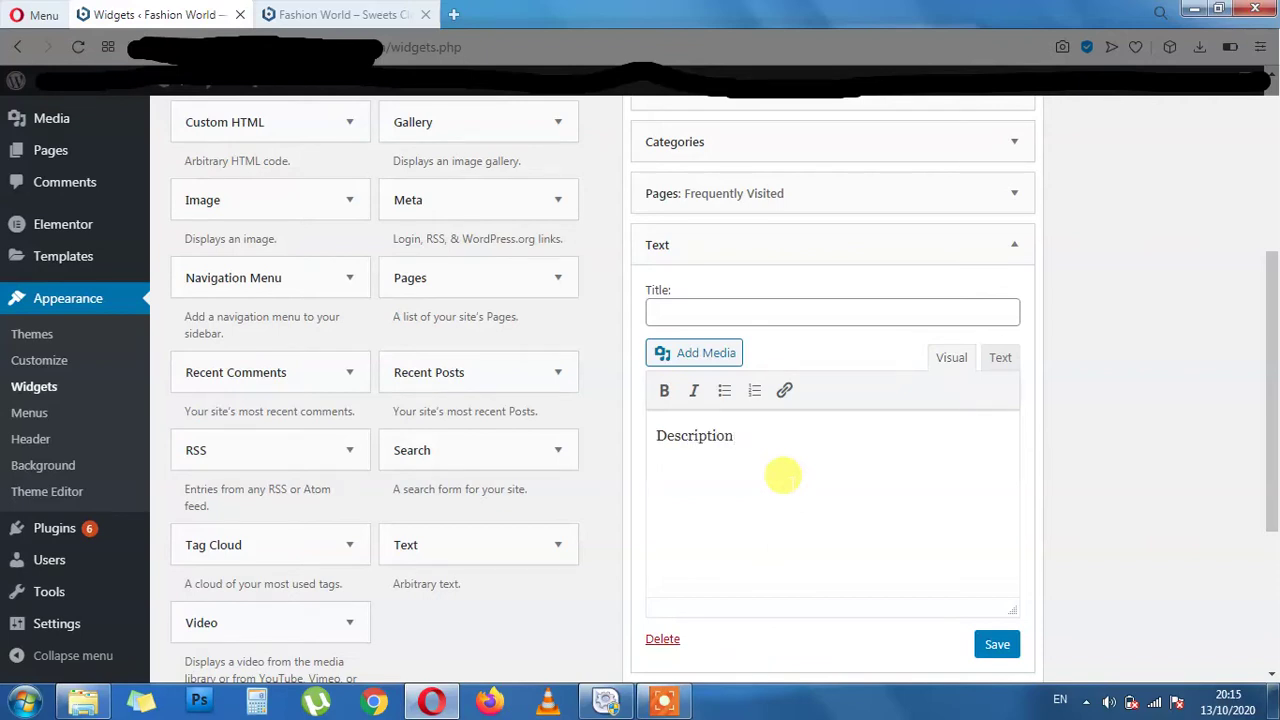
key("ctrl+a")
key("BackSpace")
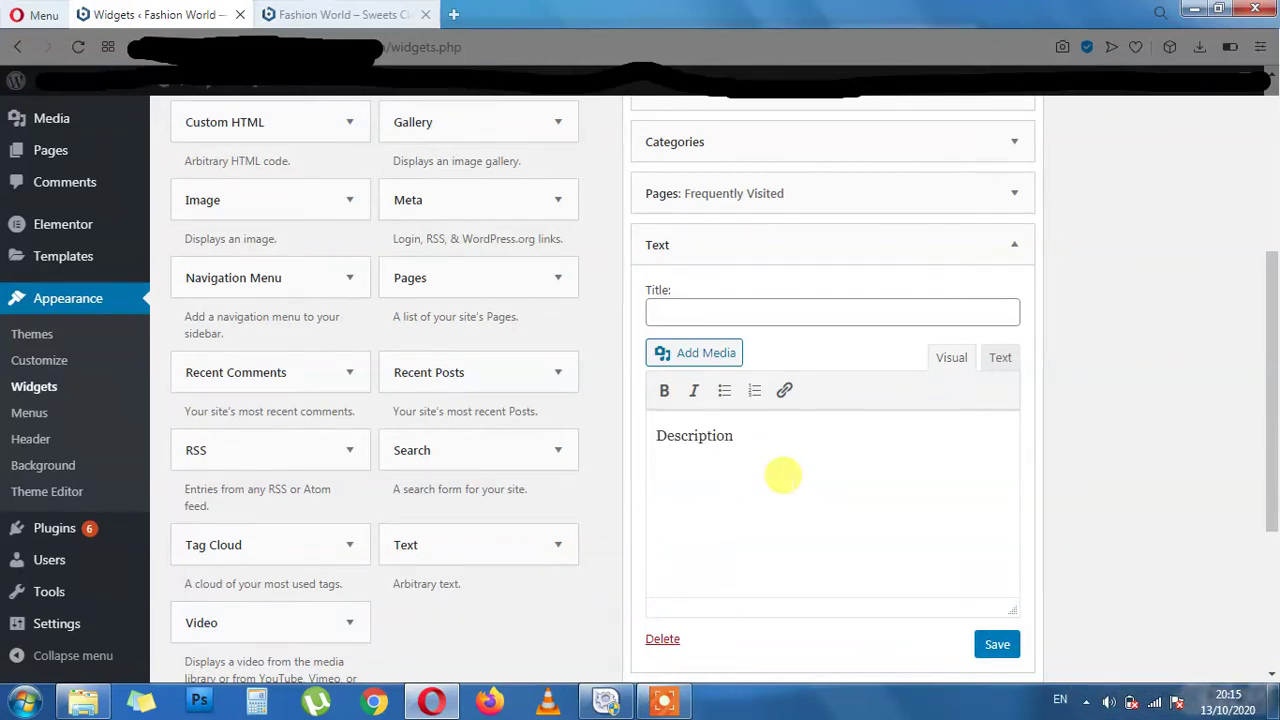
key("ctrl+v")
key("ctrl+v")
key("ctrl+v")
key("ctrl+v")
key("ctrl+v")
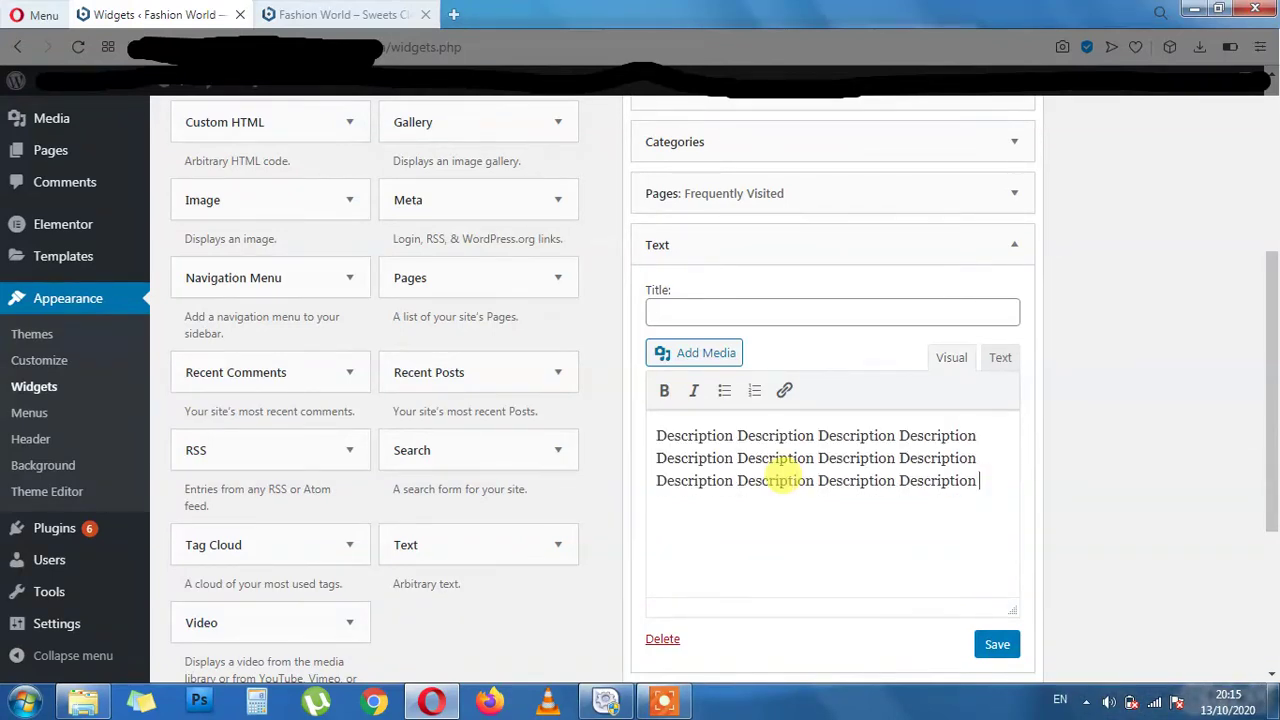
left_click(833, 299)
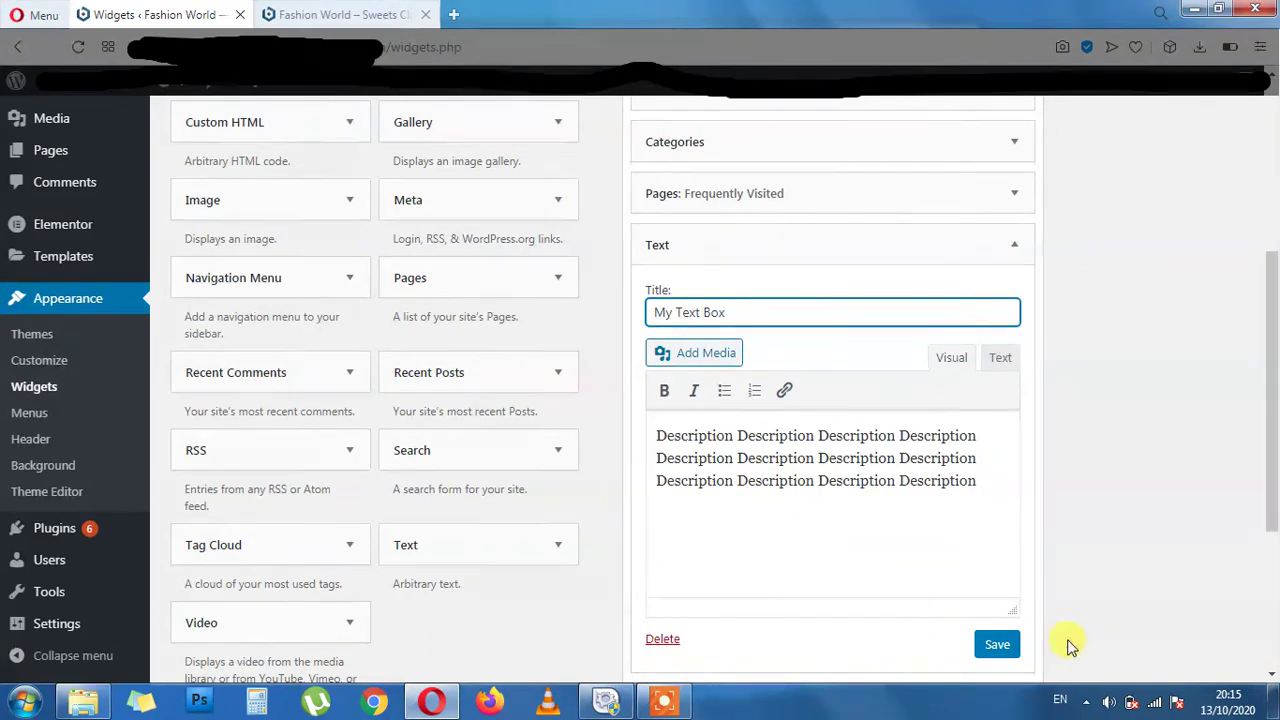
left_click(990, 643)
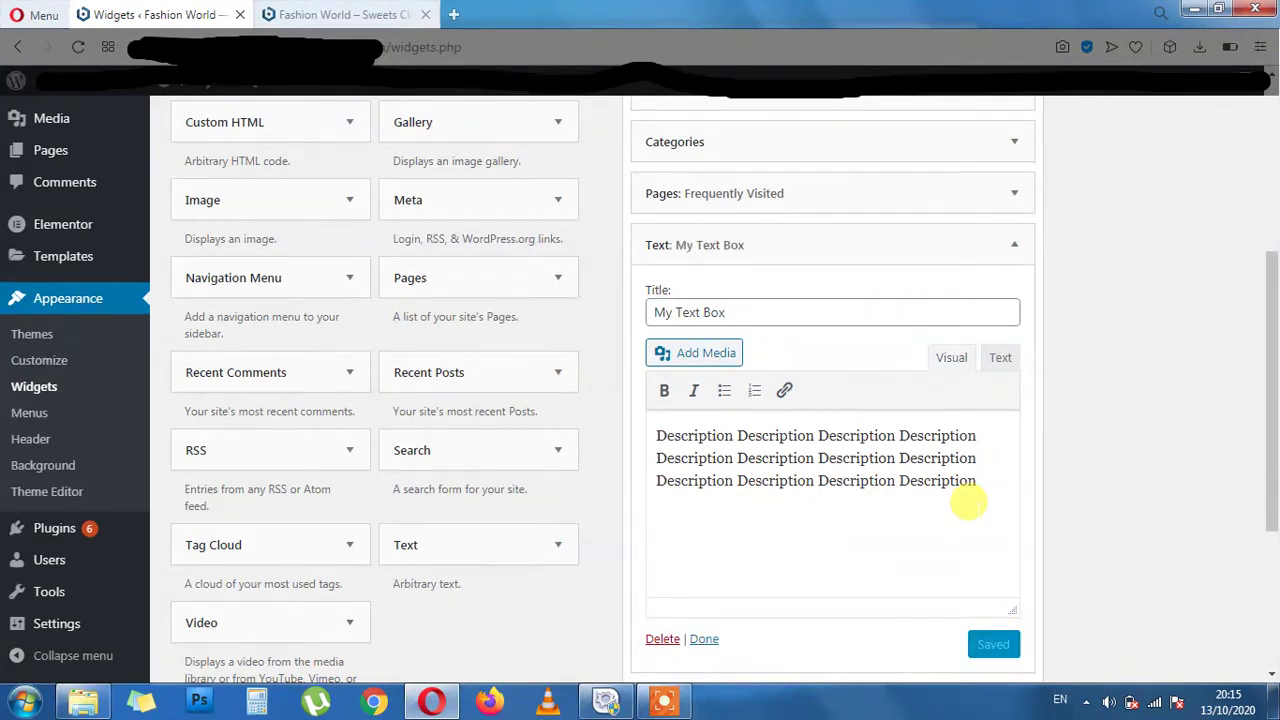
Reload the live site, examine the "My Text Box" heading and body in its sidebar, and return to the widget settings.
left_click(340, 14)
left_click(80, 47)
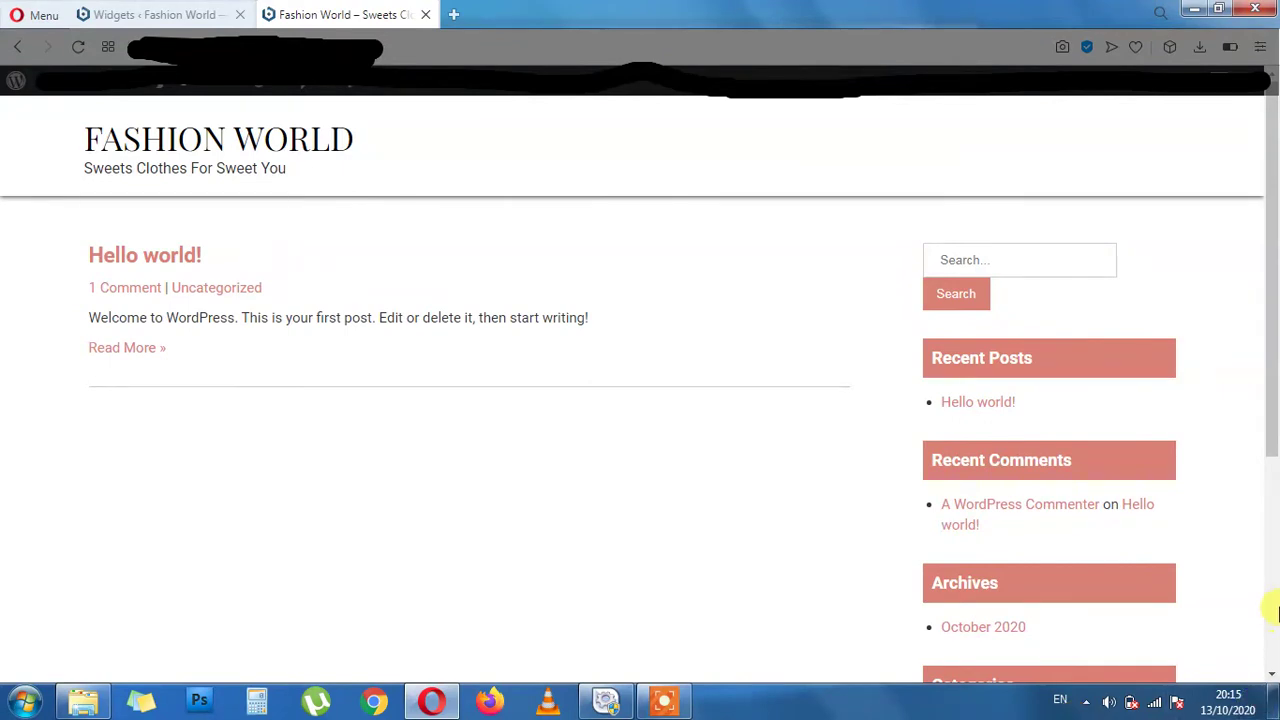
scroll(1117, 530, "down", 3)
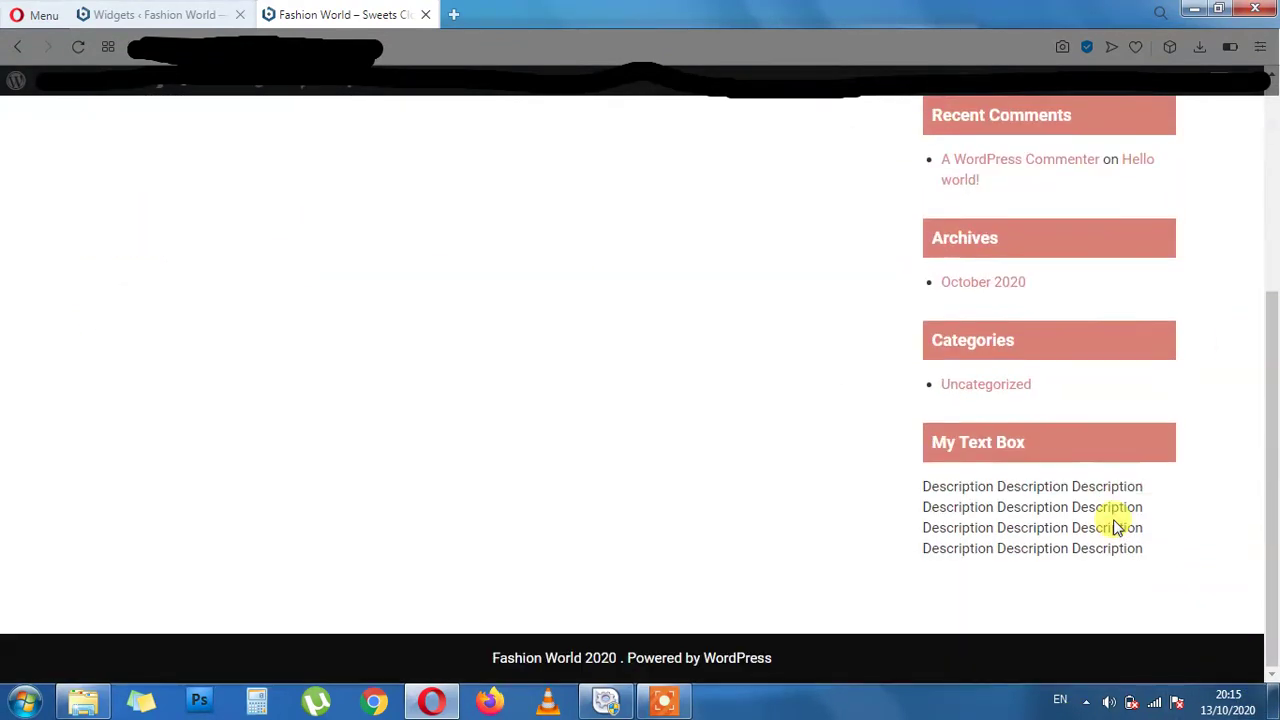
left_click_drag(1040, 448, 934, 408)
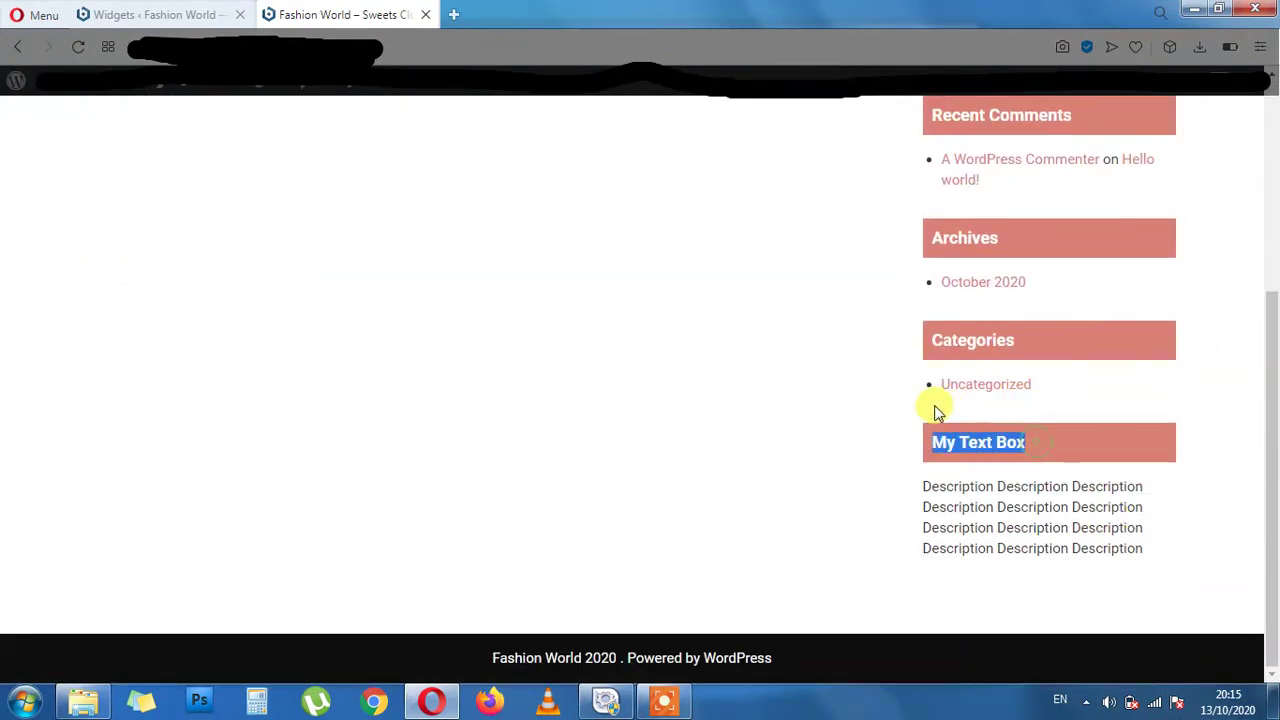
left_click(1169, 529)
mouse_move(1149, 556)
left_mouse_down()
mouse_move(865, 453)
mouse_move(1151, 568)
left_mouse_up()
left_click_drag(1063, 514, 1070, 548)
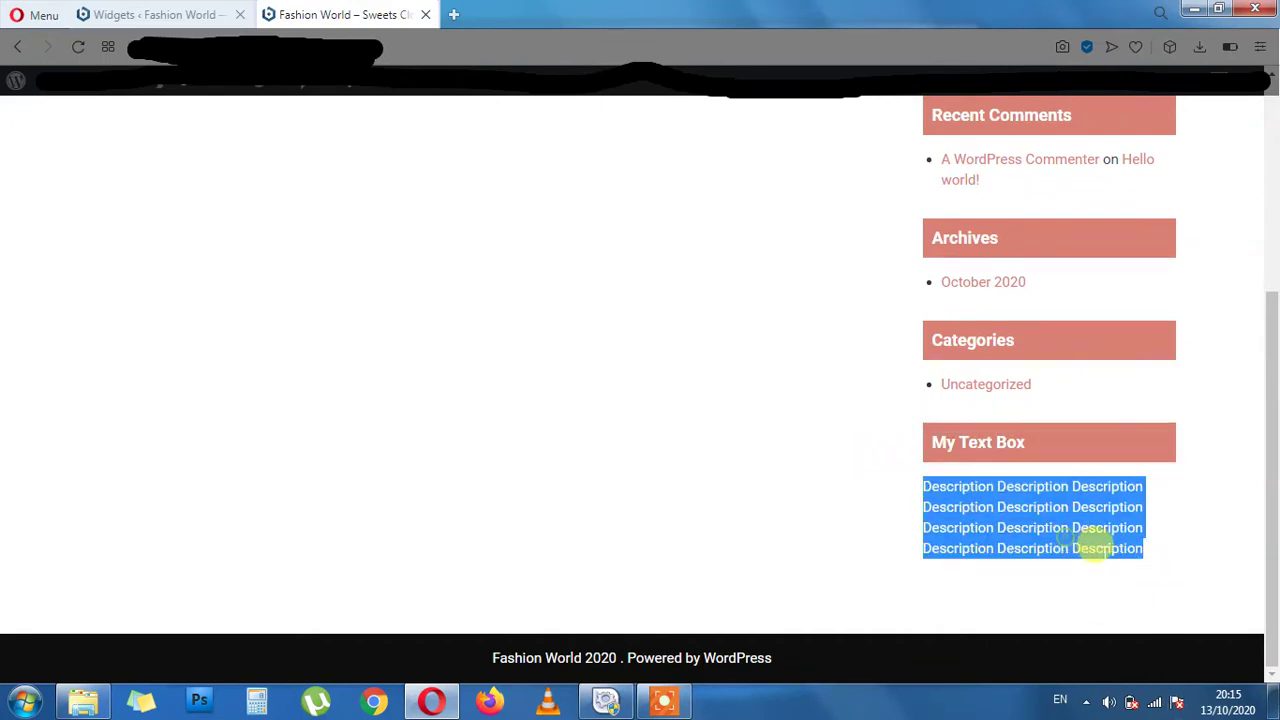
left_click(914, 506)
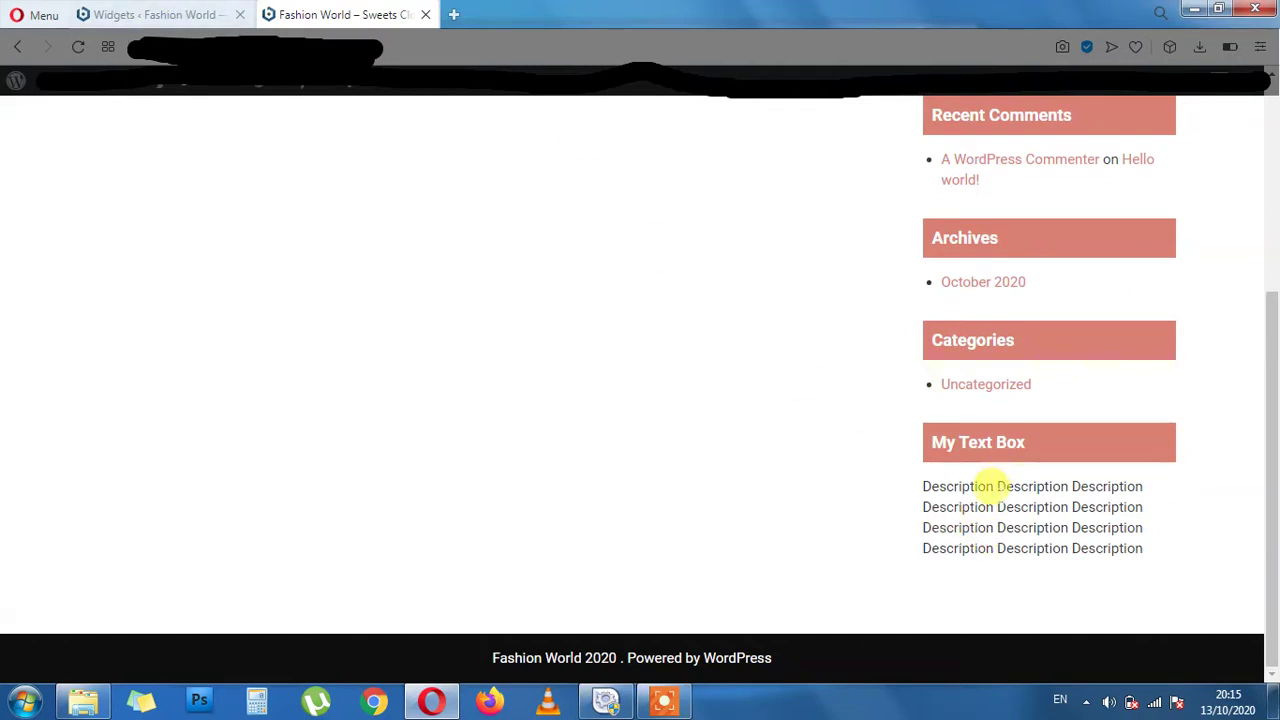
left_click(174, 12)
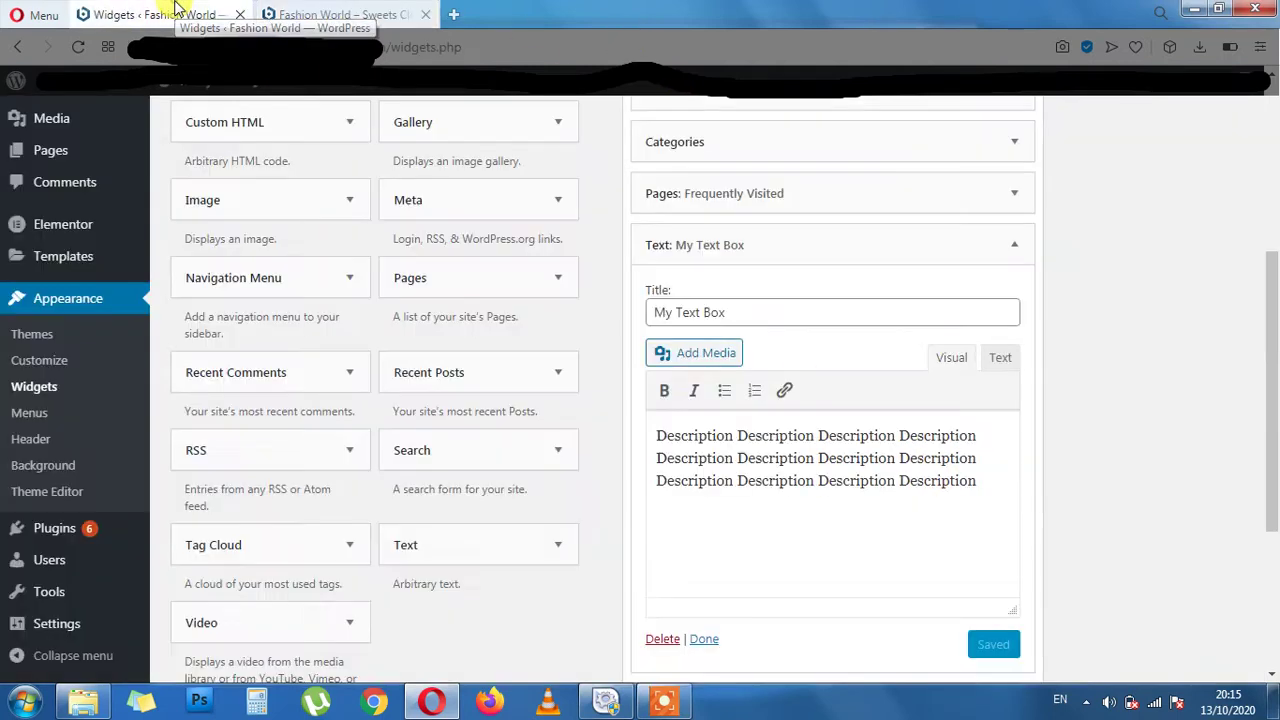
Compare the Text widget's body text in the widget settings with the "My Text Box" block in the live site's sidebar.
left_click(410, 10)
left_click(177, 8)
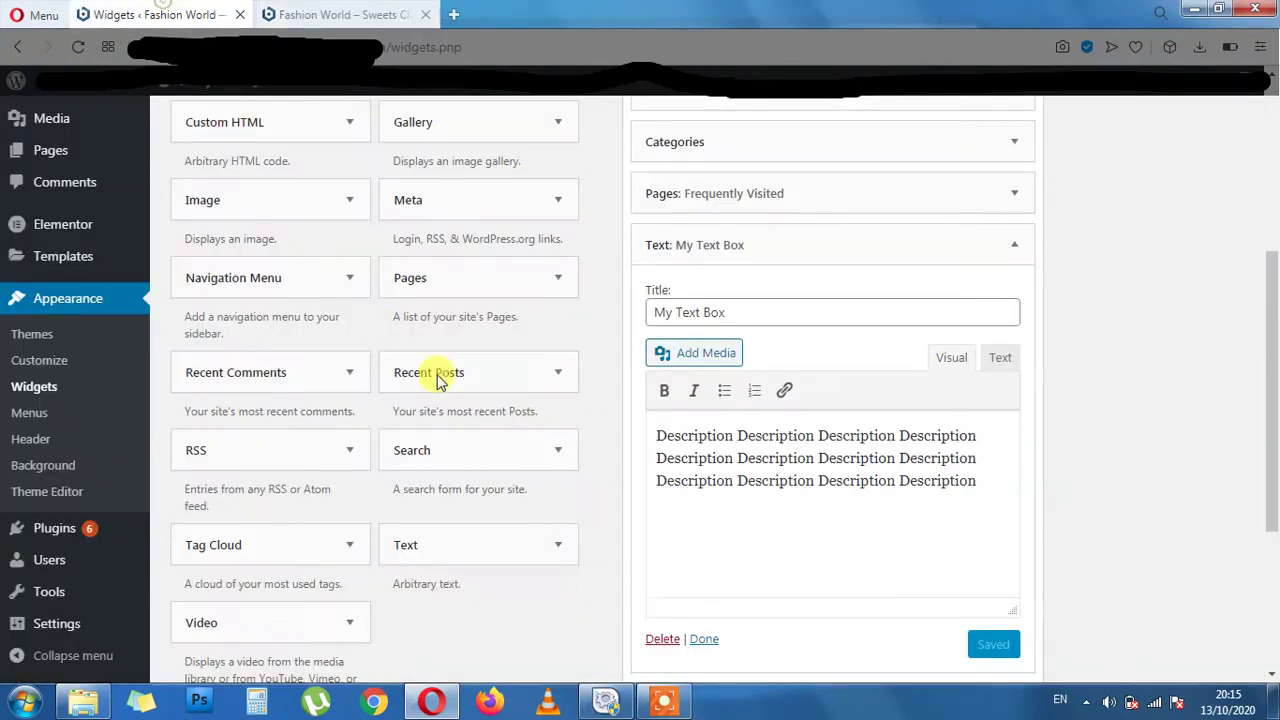
left_click_drag(978, 482, 693, 390)
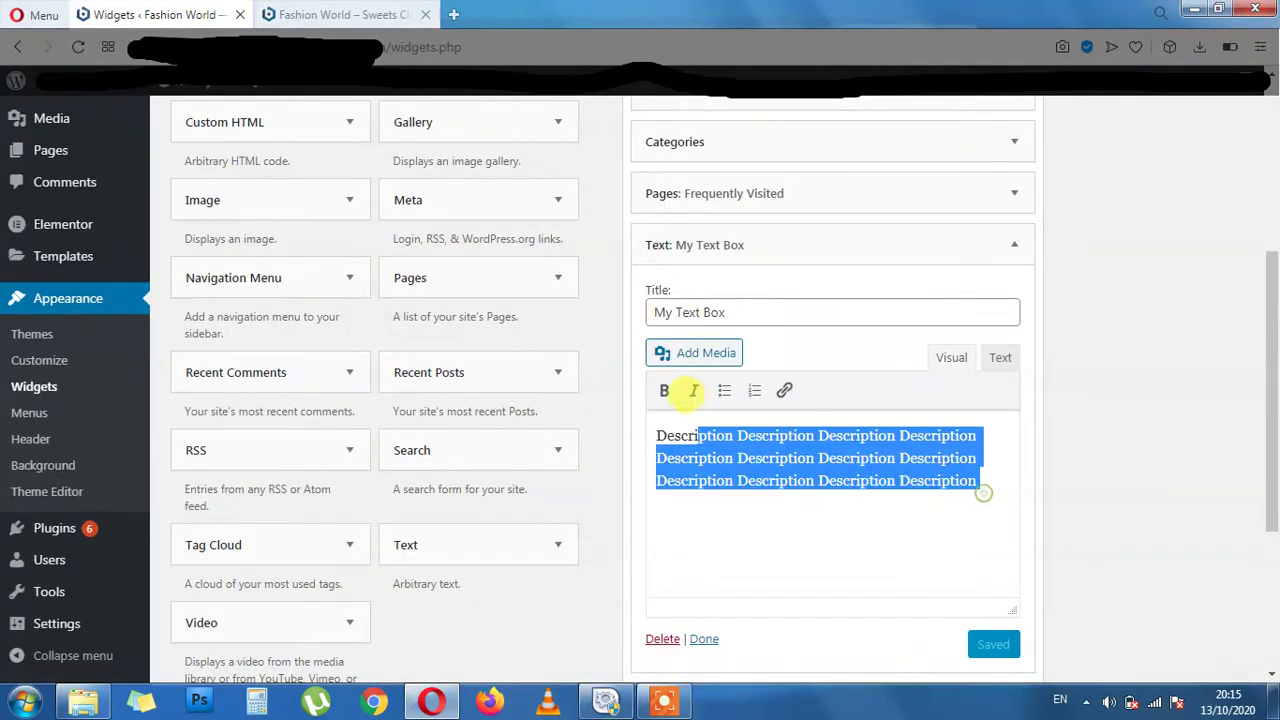
left_click(370, 12)
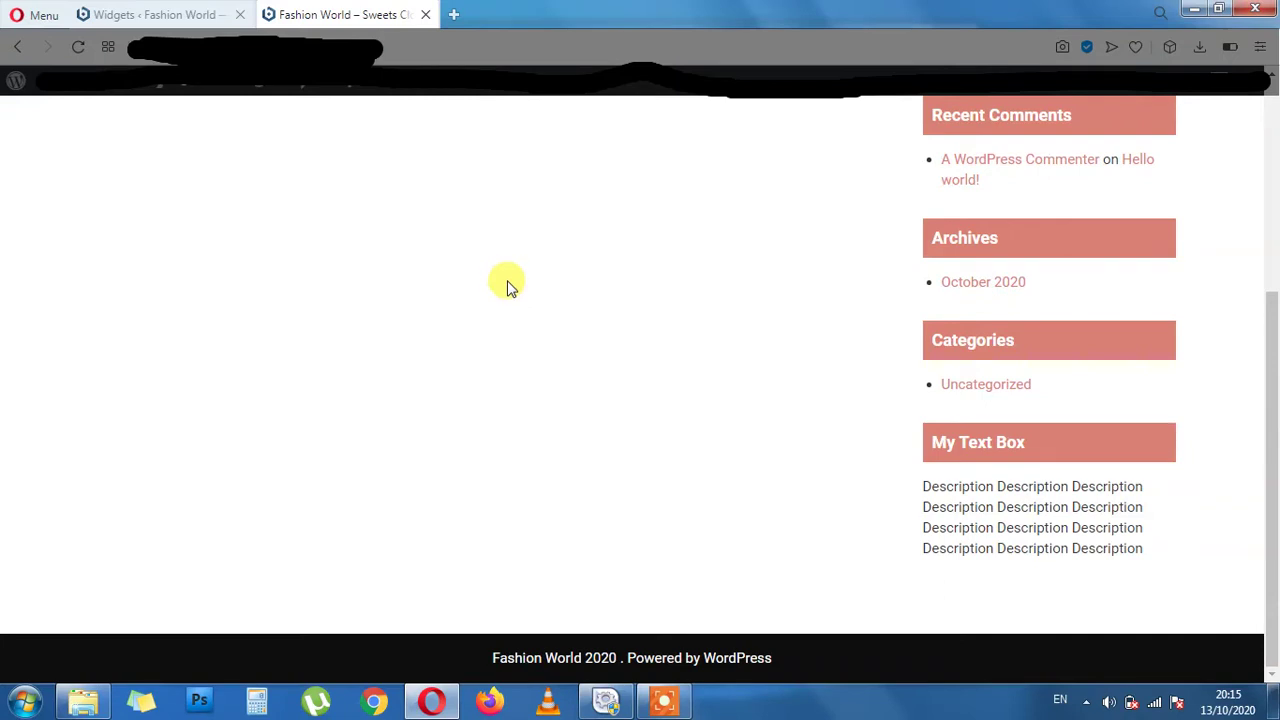
left_click(150, 12)
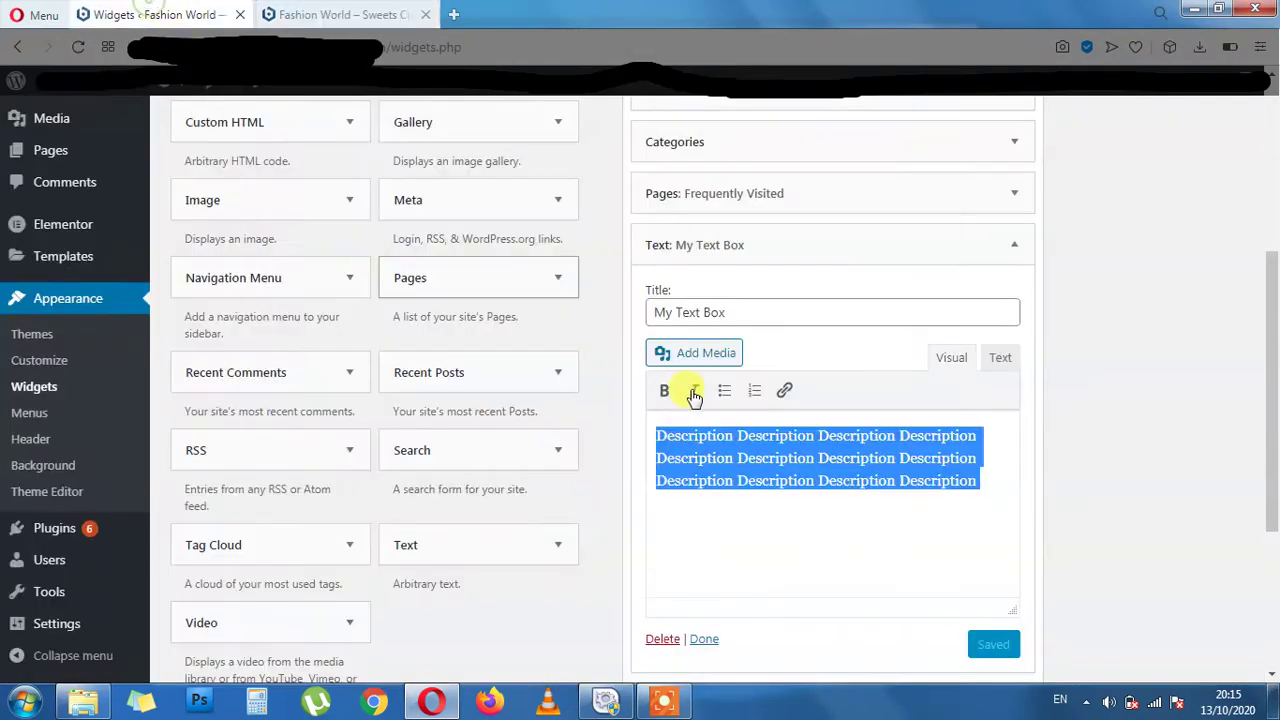
left_click(378, 12)
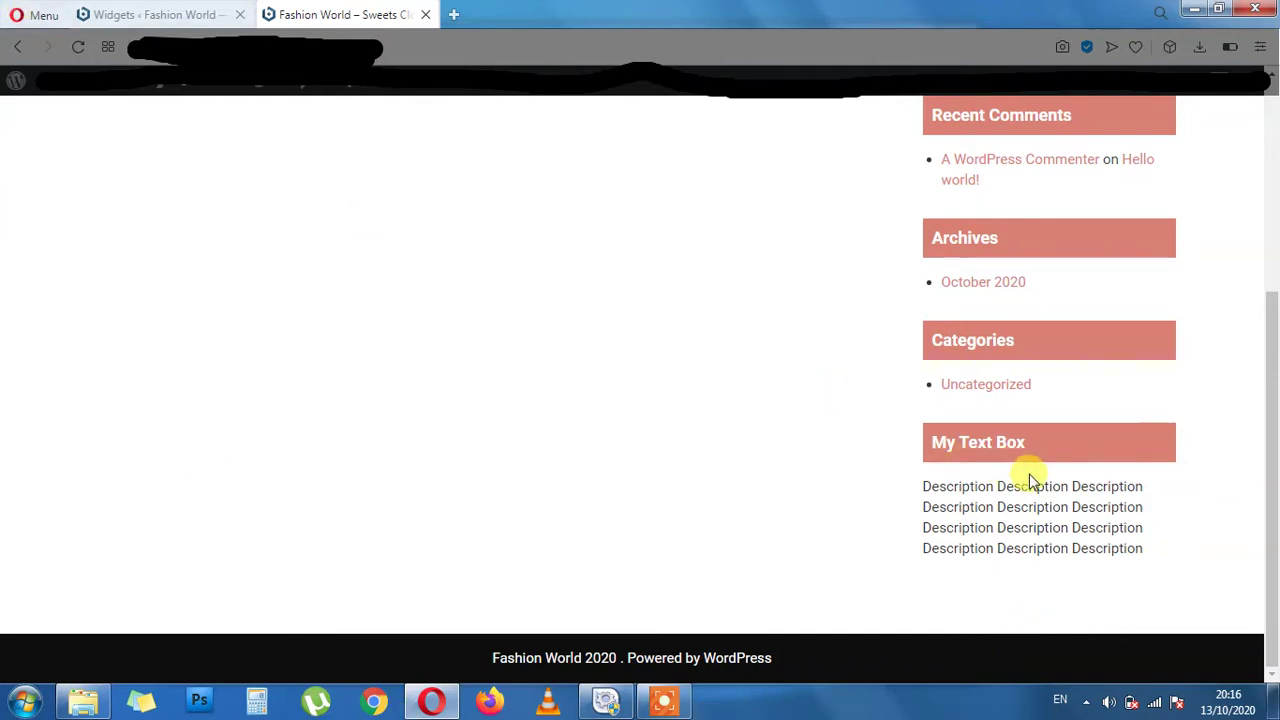
left_click(145, 14)
left_click(755, 481)
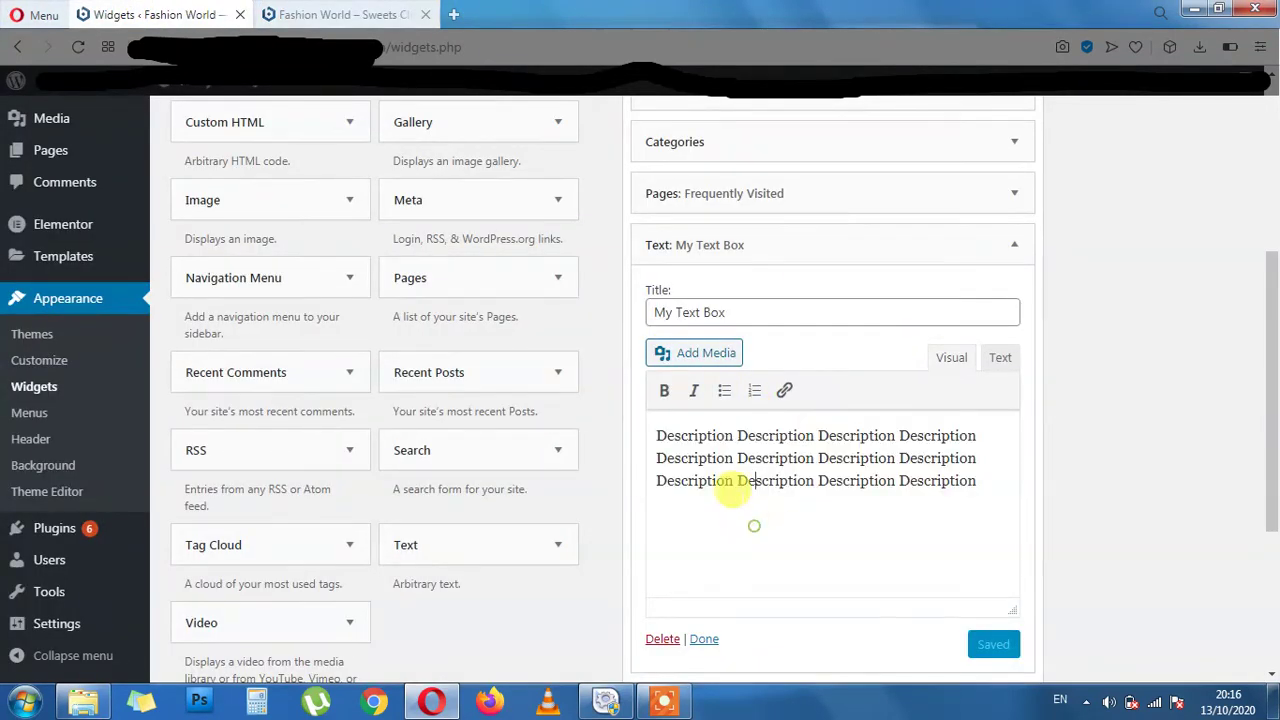
Delete the "My Text Box" Text widget from the Blog Sidebar.
scroll(829, 514, "down", 3)
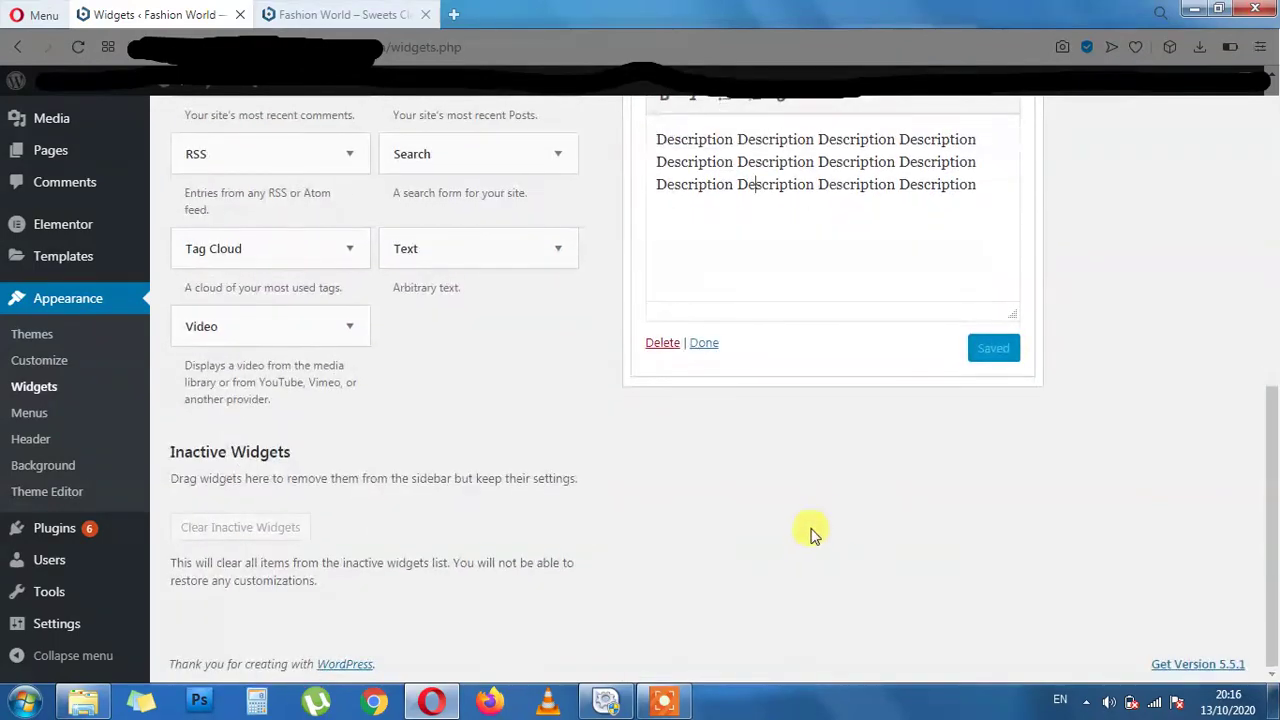
scroll(811, 531, "up", 5)
scroll(716, 504, "down", 3)
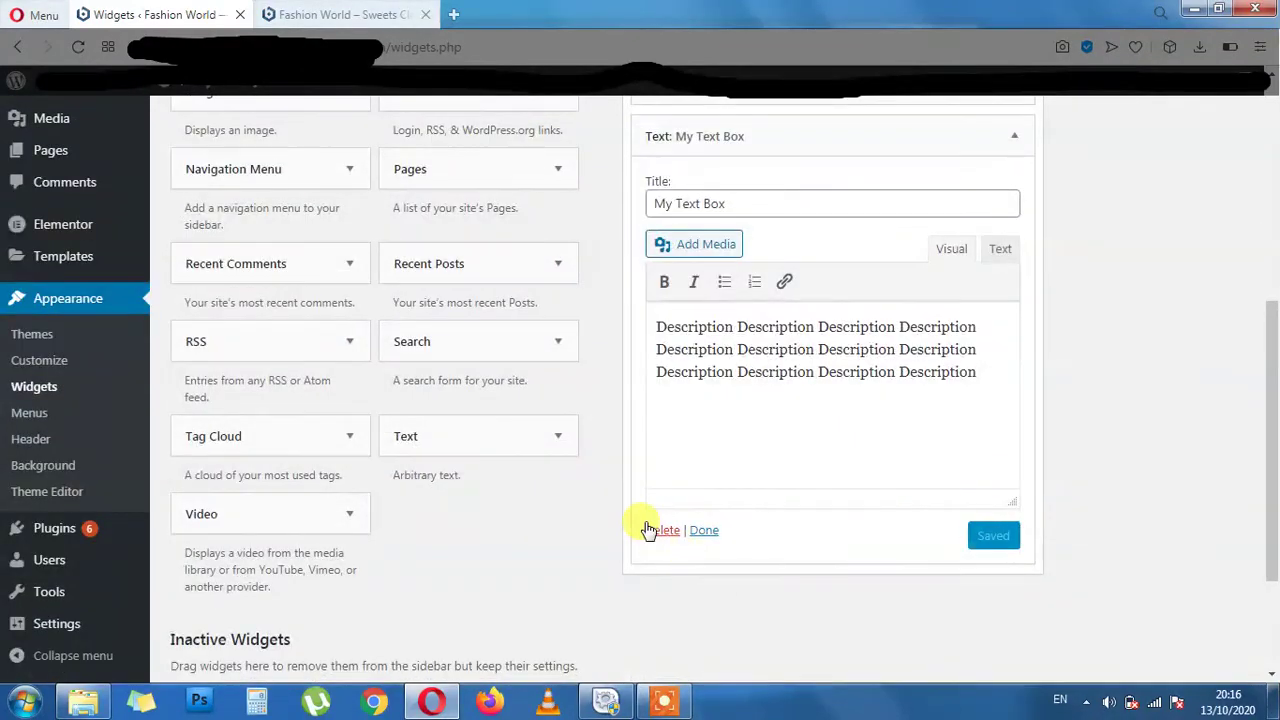
left_click(654, 528)
scroll(676, 455, "up", 3)
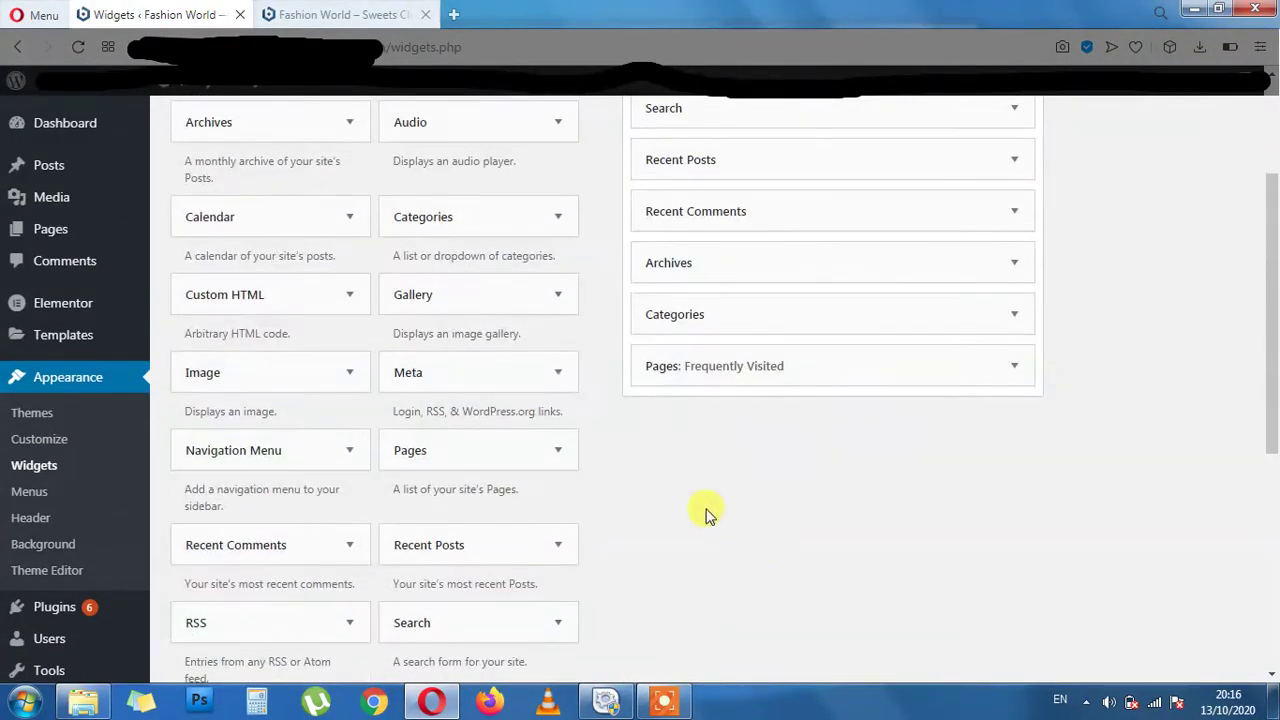
scroll(640, 521, "down", 4)
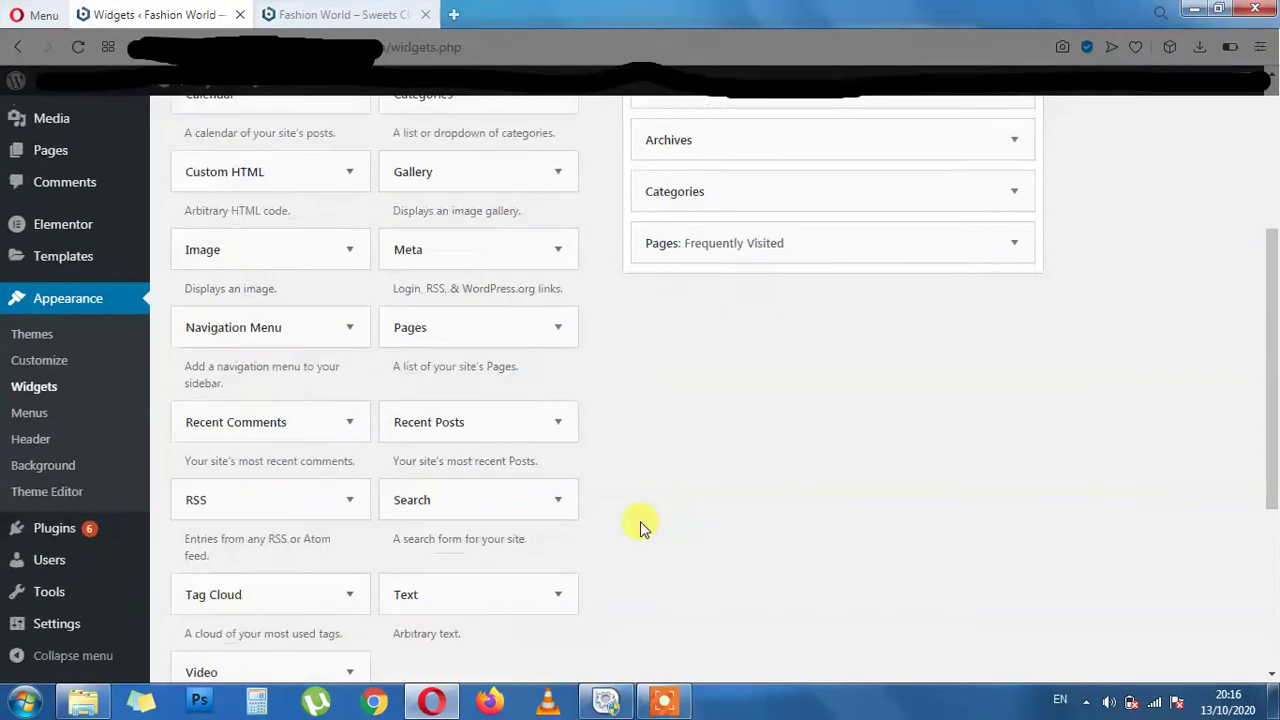
Open the theme's menu settings, examine the header area of the live site, and return to the menu settings.
left_click(29, 412)
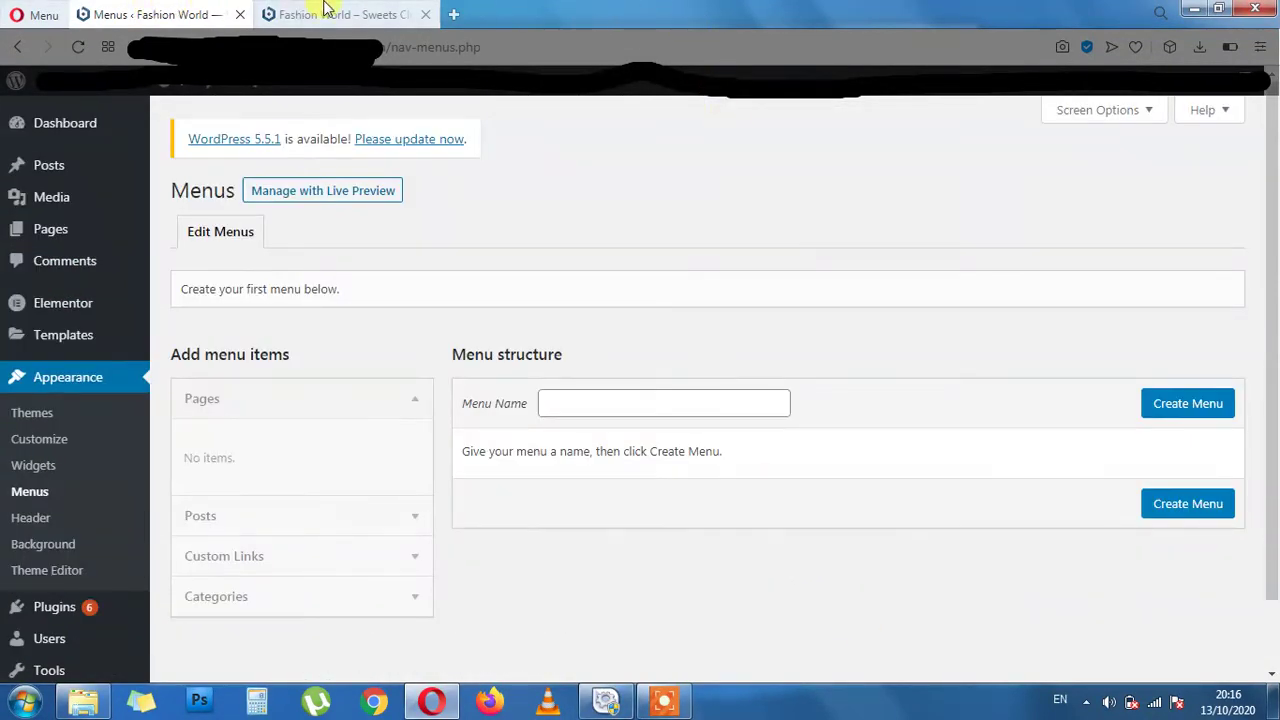
left_click(415, 10)
scroll(910, 600, "up", 5)
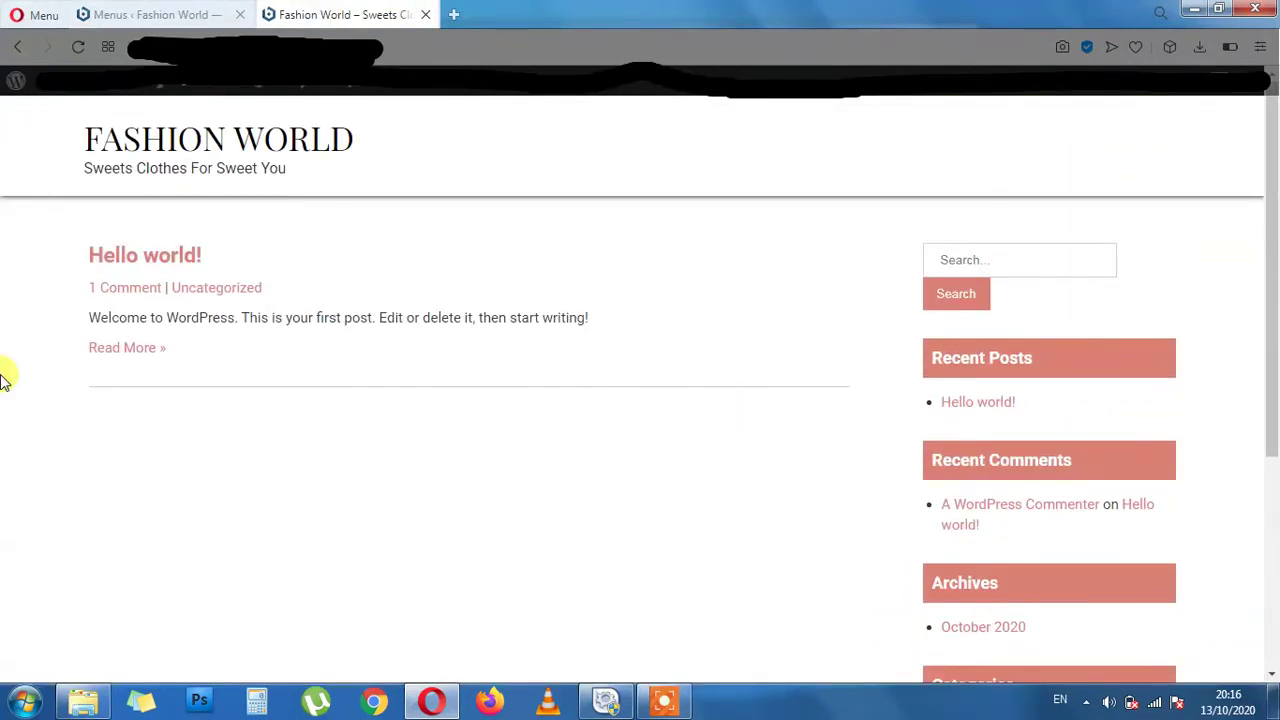
left_click(143, 10)
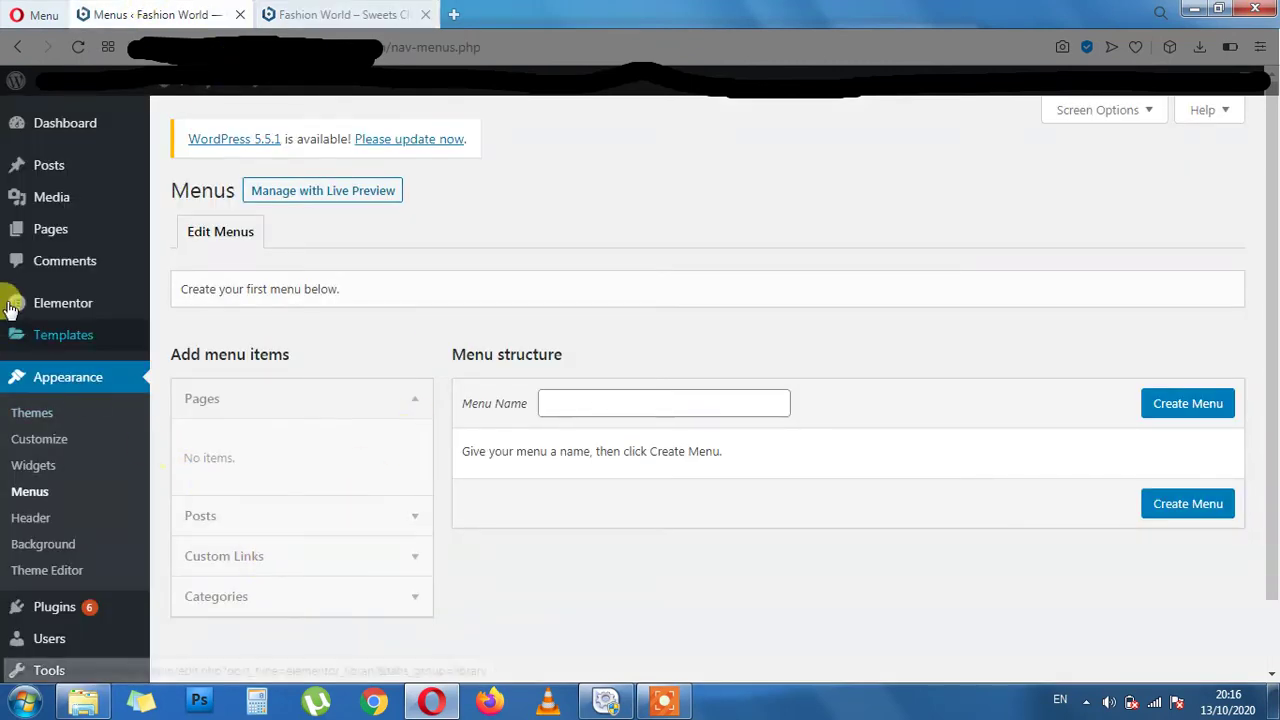
Open the list of all pages in a new browser tab.
mouse_move(30, 228)
middle_click(175, 240)
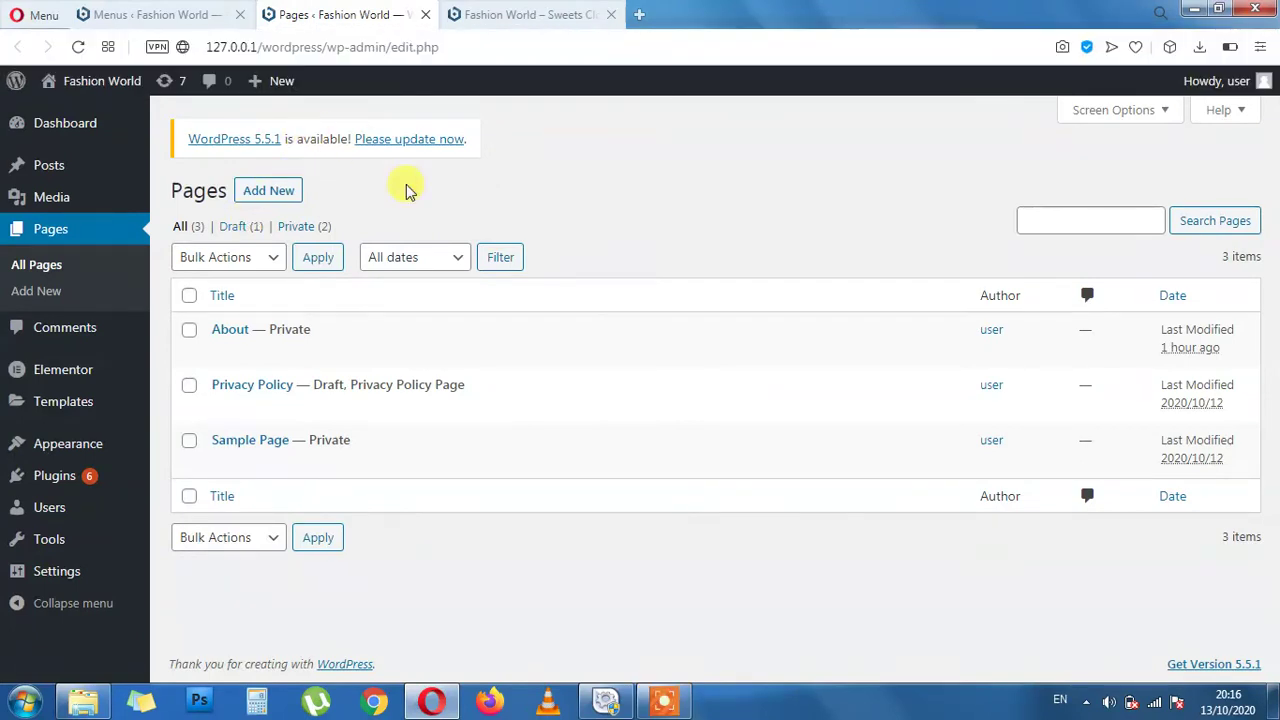
mouse_move(255, 340)
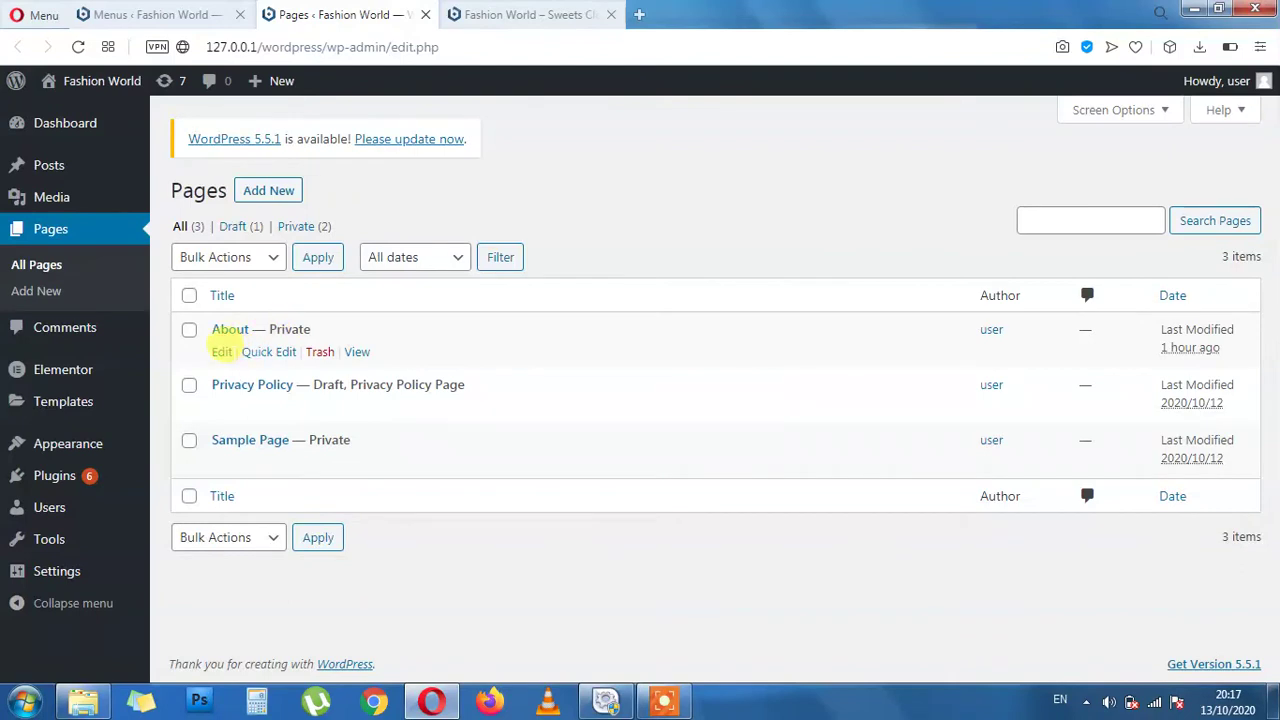
left_click(256, 354)
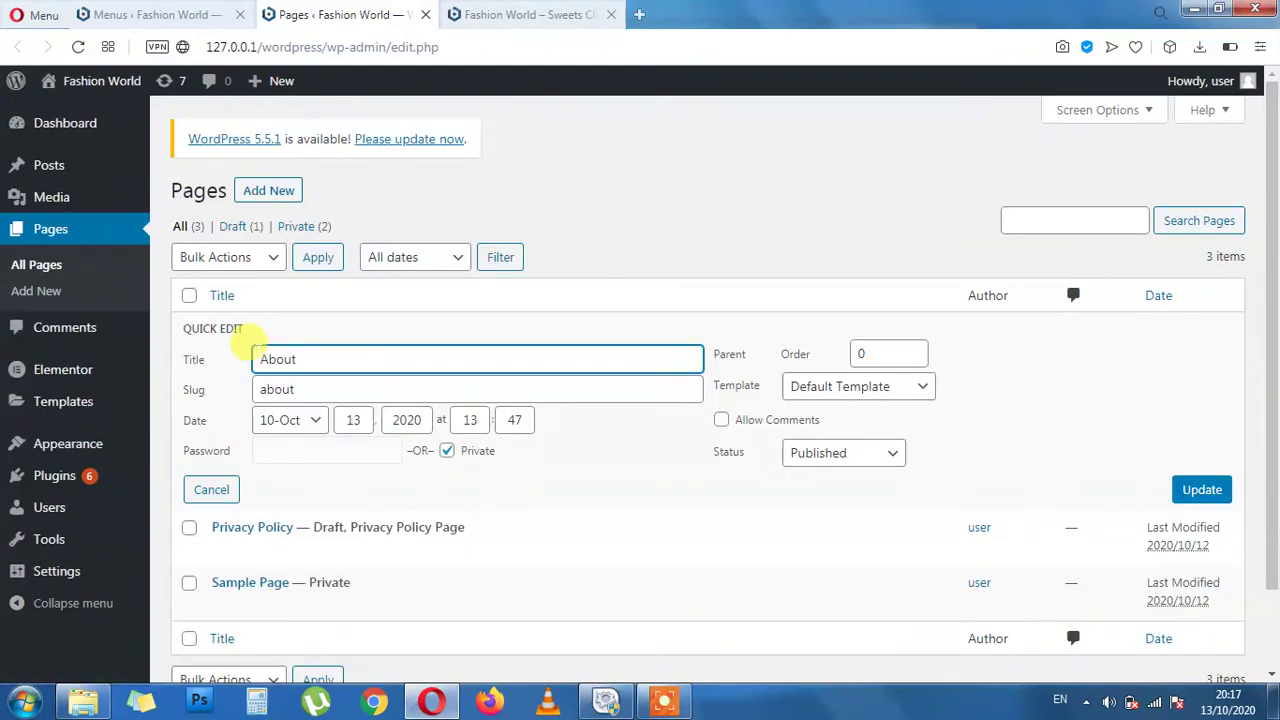
left_click(215, 490)
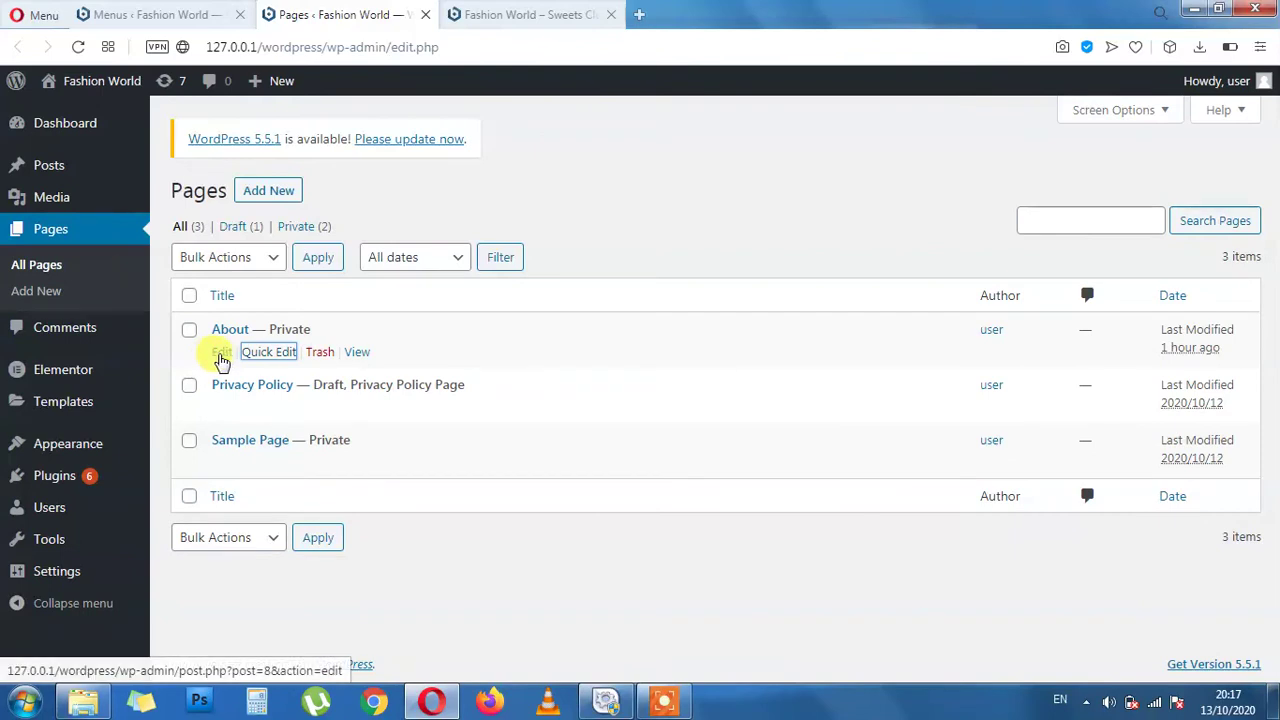
Quick-edit the About page to remove its Private setting, keep the status Published, and update it.
left_click(262, 354)
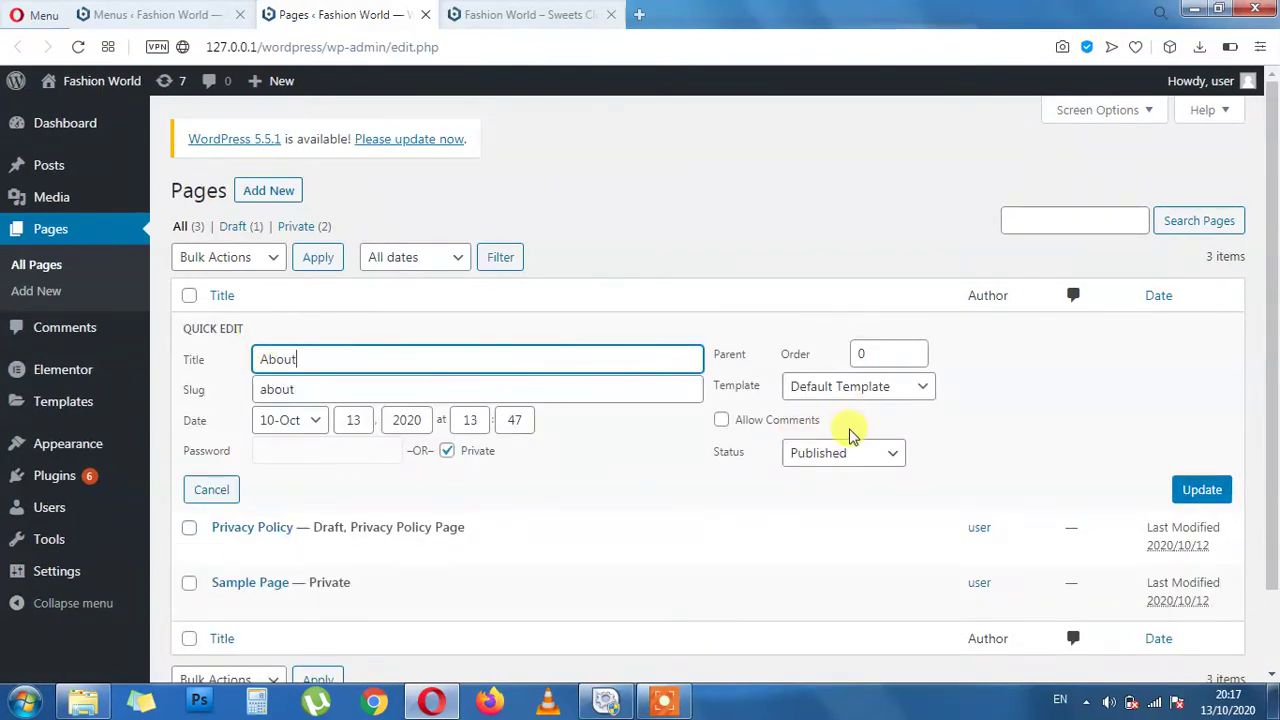
left_click(838, 458)
left_click(838, 458)
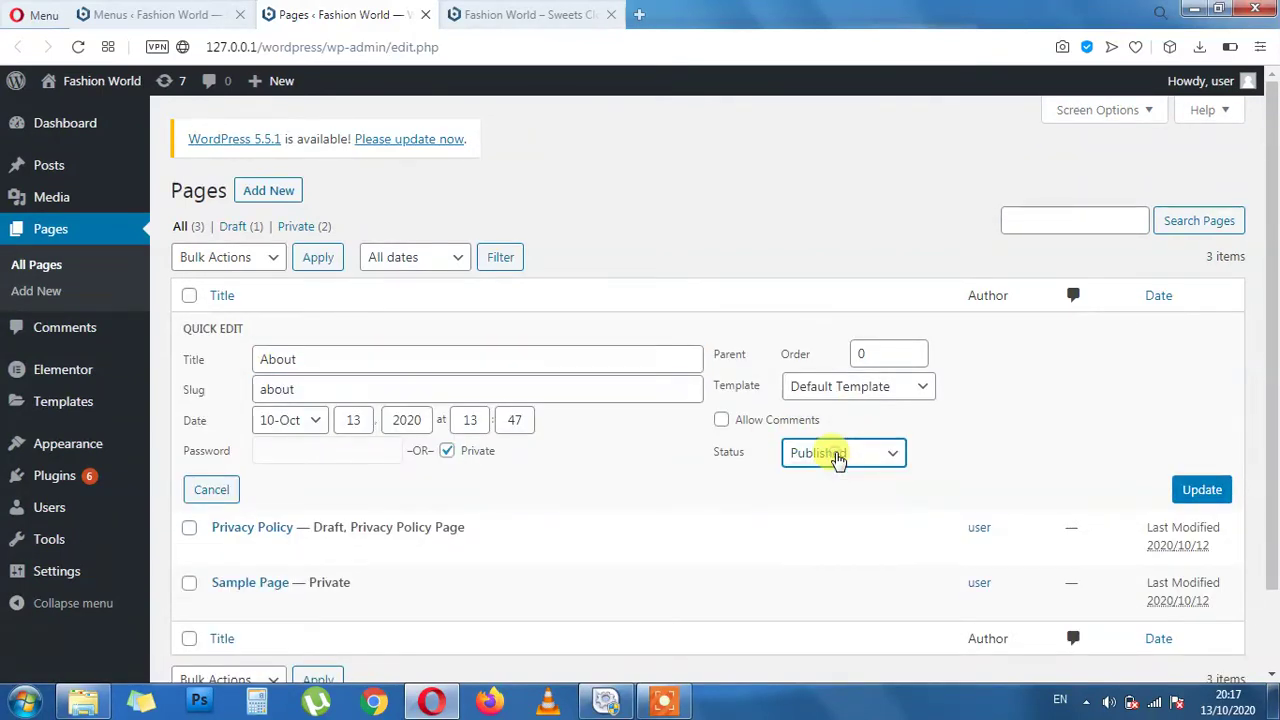
left_click(447, 450)
left_click(1188, 484)
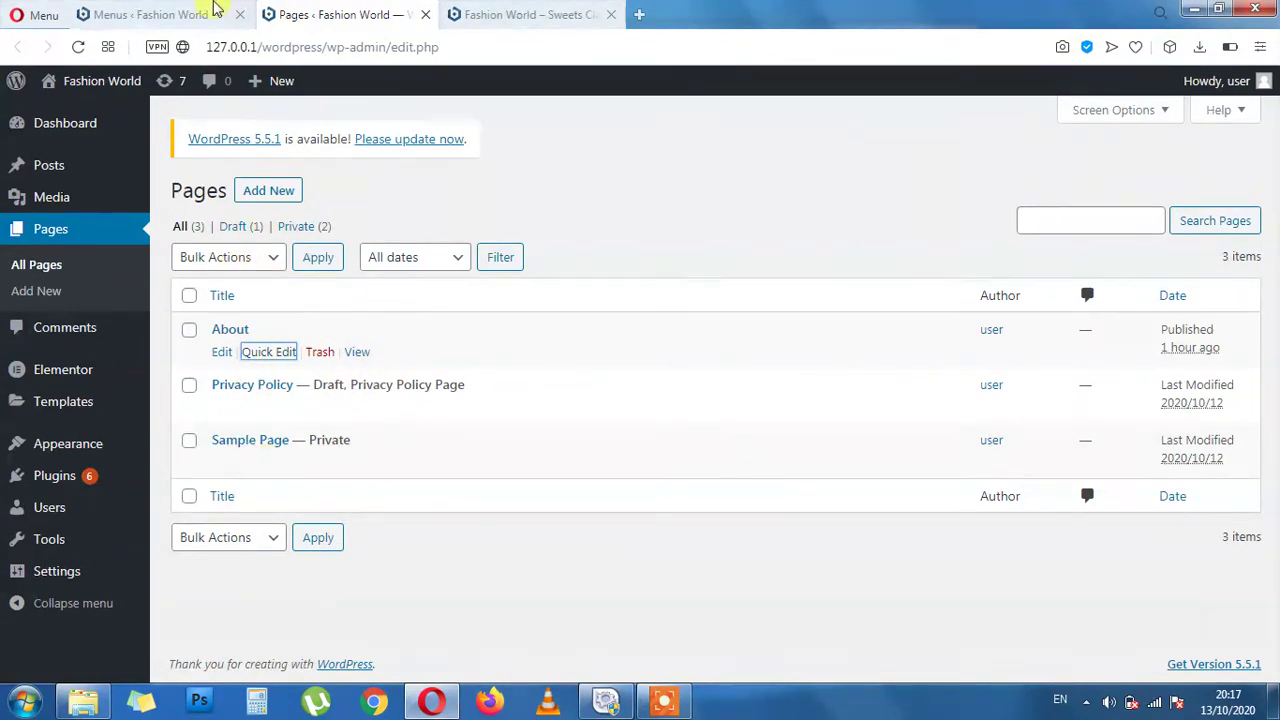
Return to the menu settings and create a menu named "Main Menu".
left_click(168, 12)
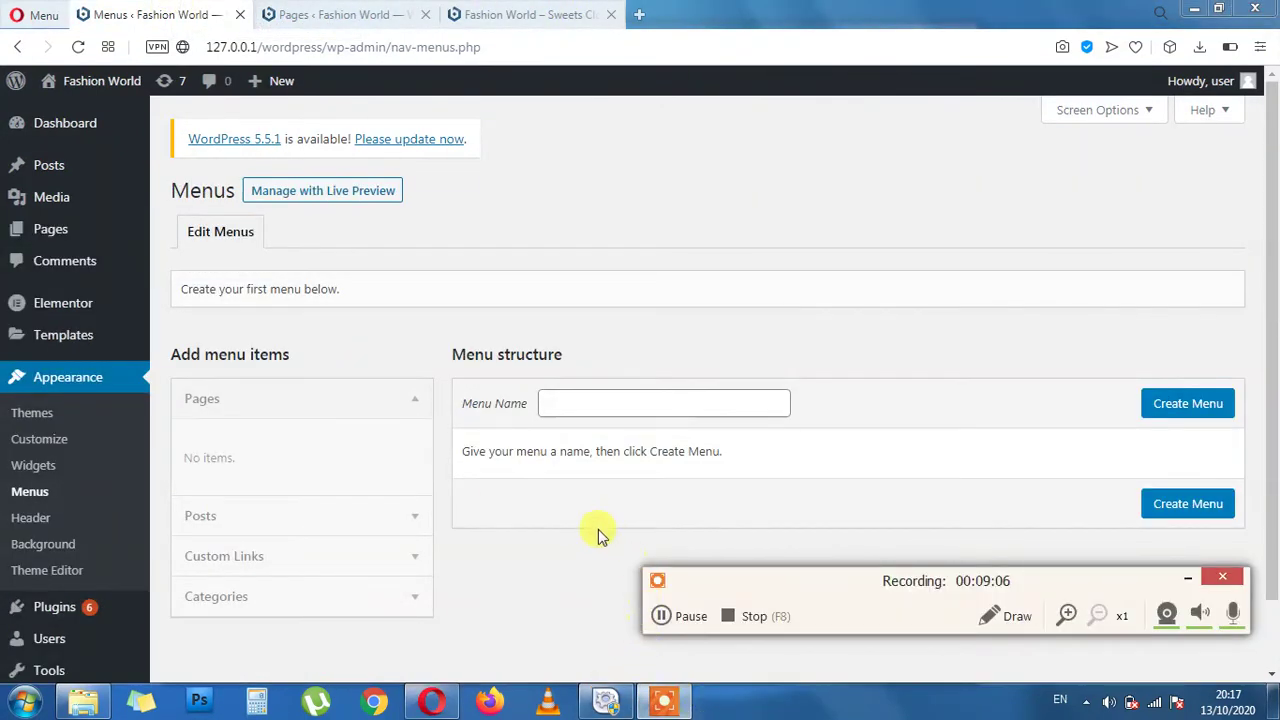
left_click(1187, 577)
left_click(731, 400)
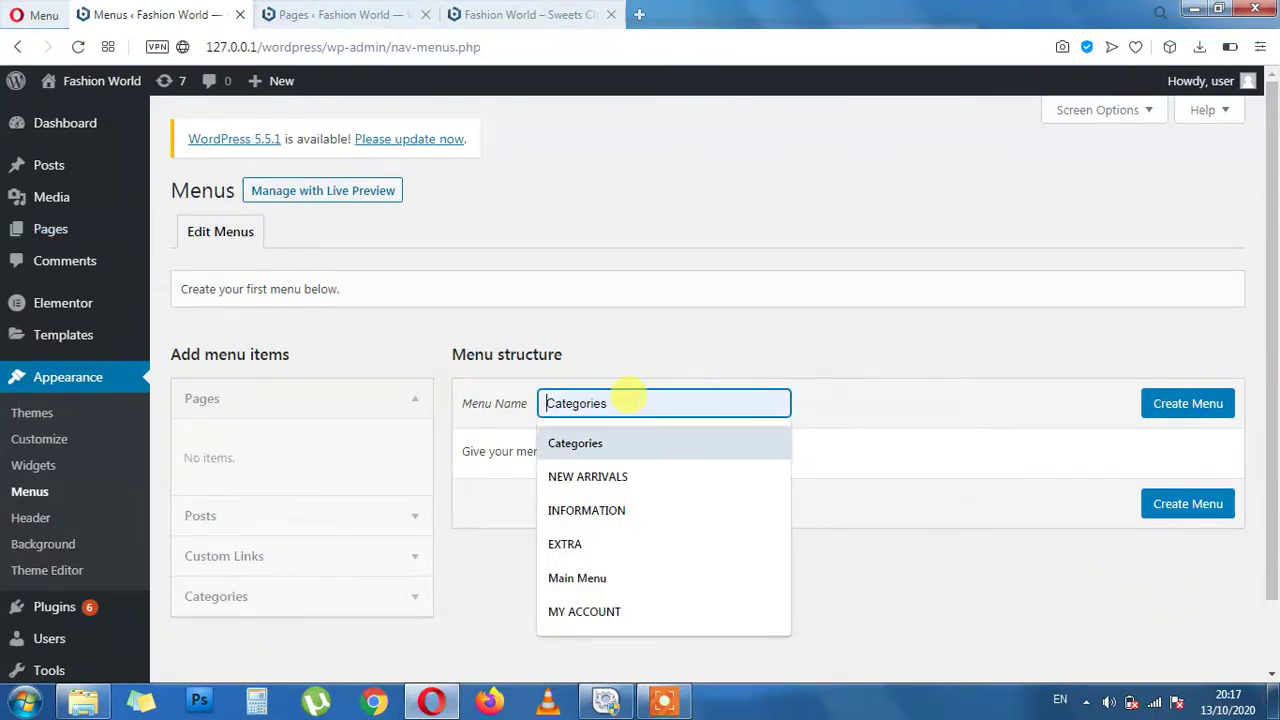
left_click(490, 525)
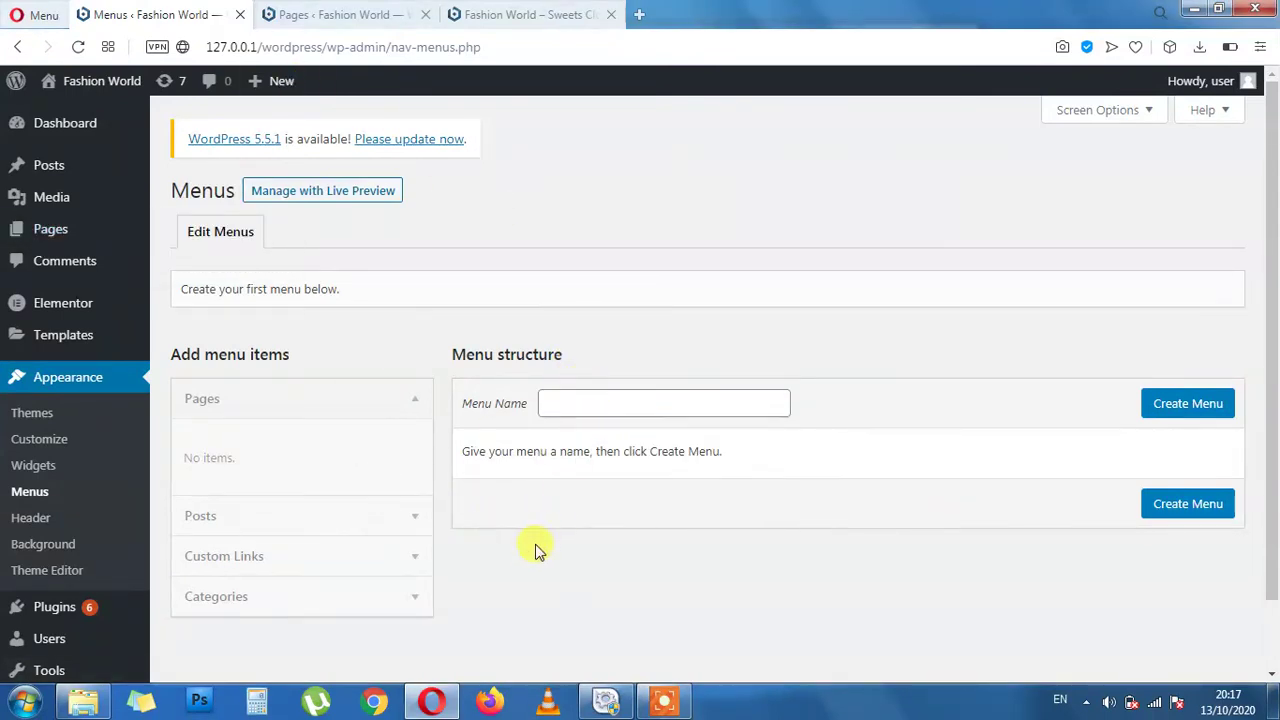
left_click(665, 398)
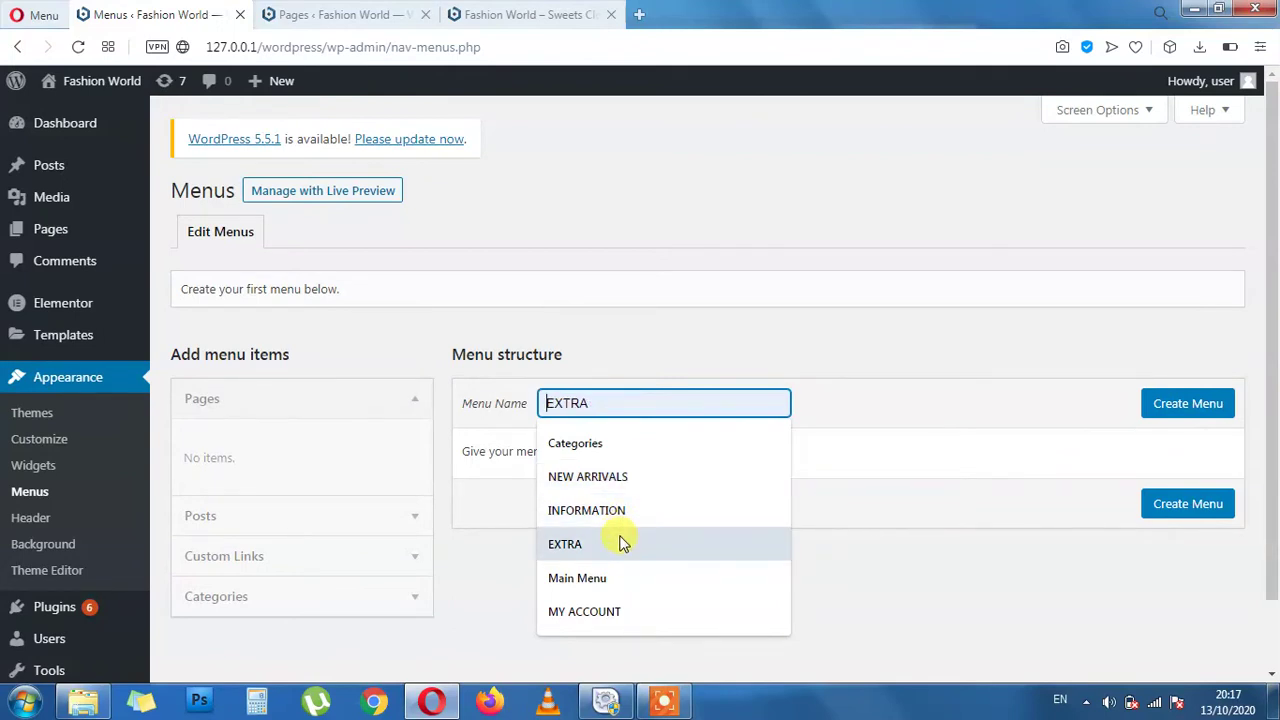
left_click(577, 580)
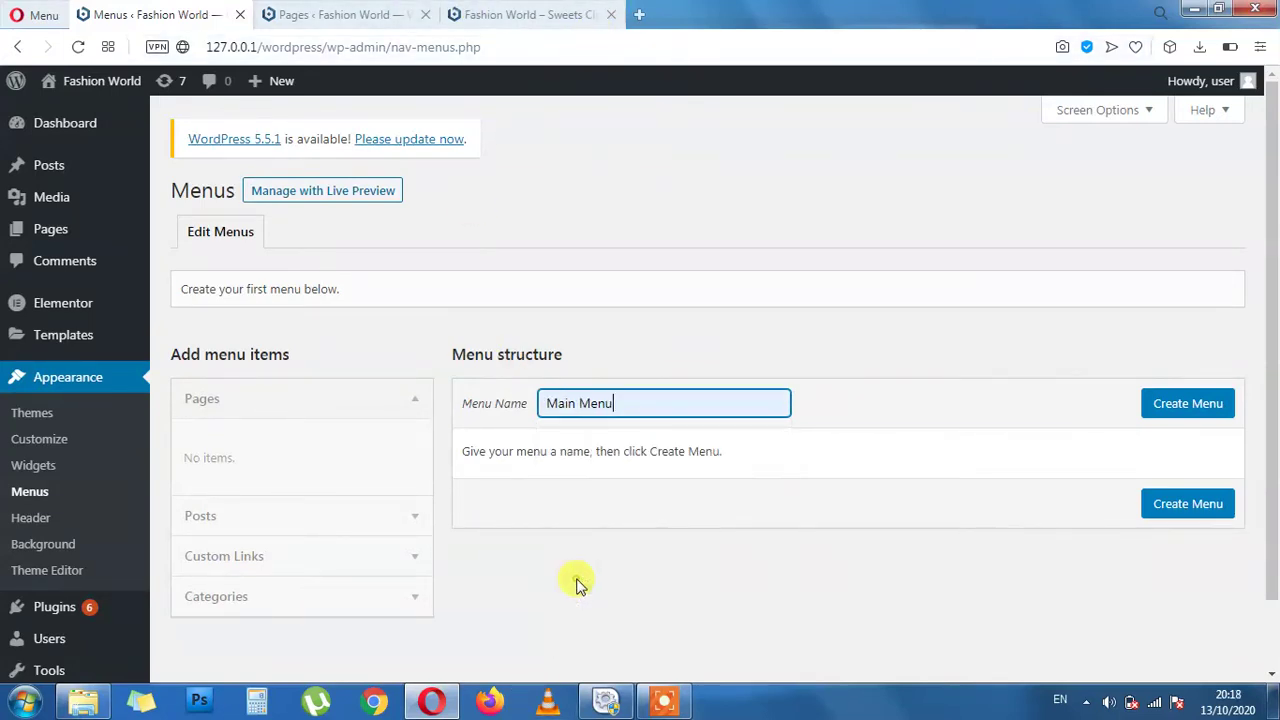
left_click(1192, 402)
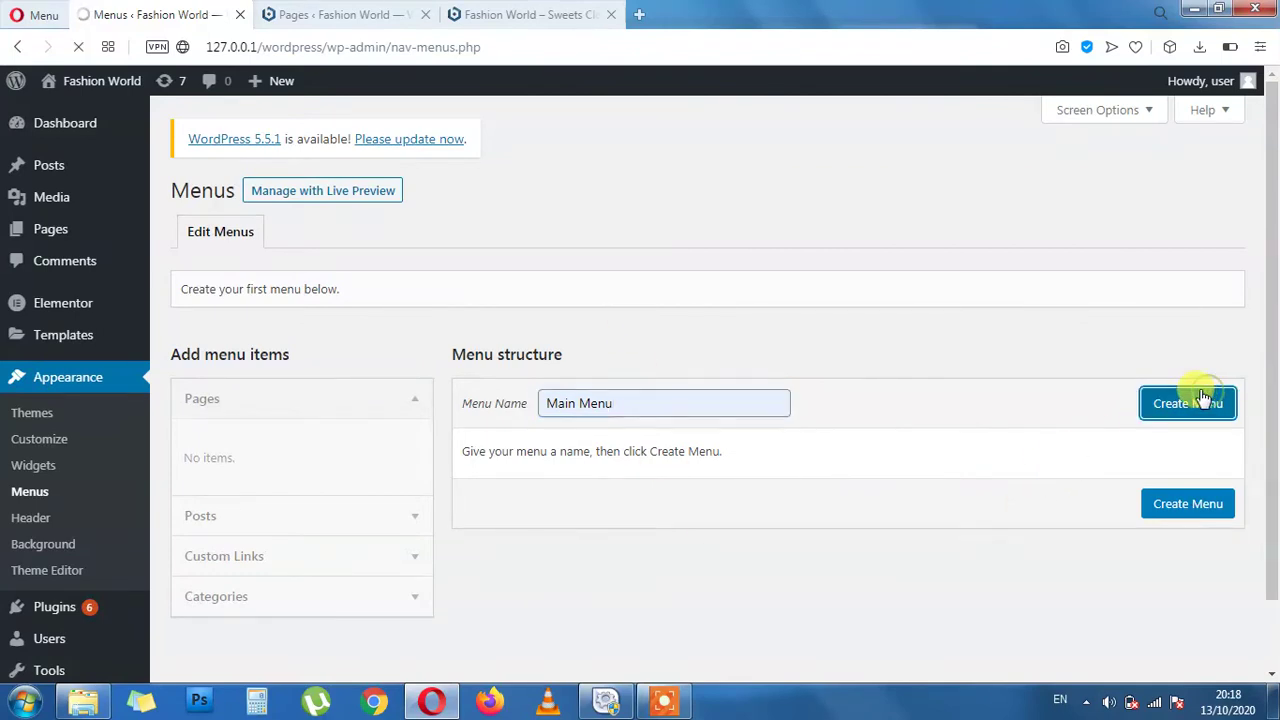
Show all available pages and add both Home and About to the Main Menu.
scroll(950, 530, "down", 2)
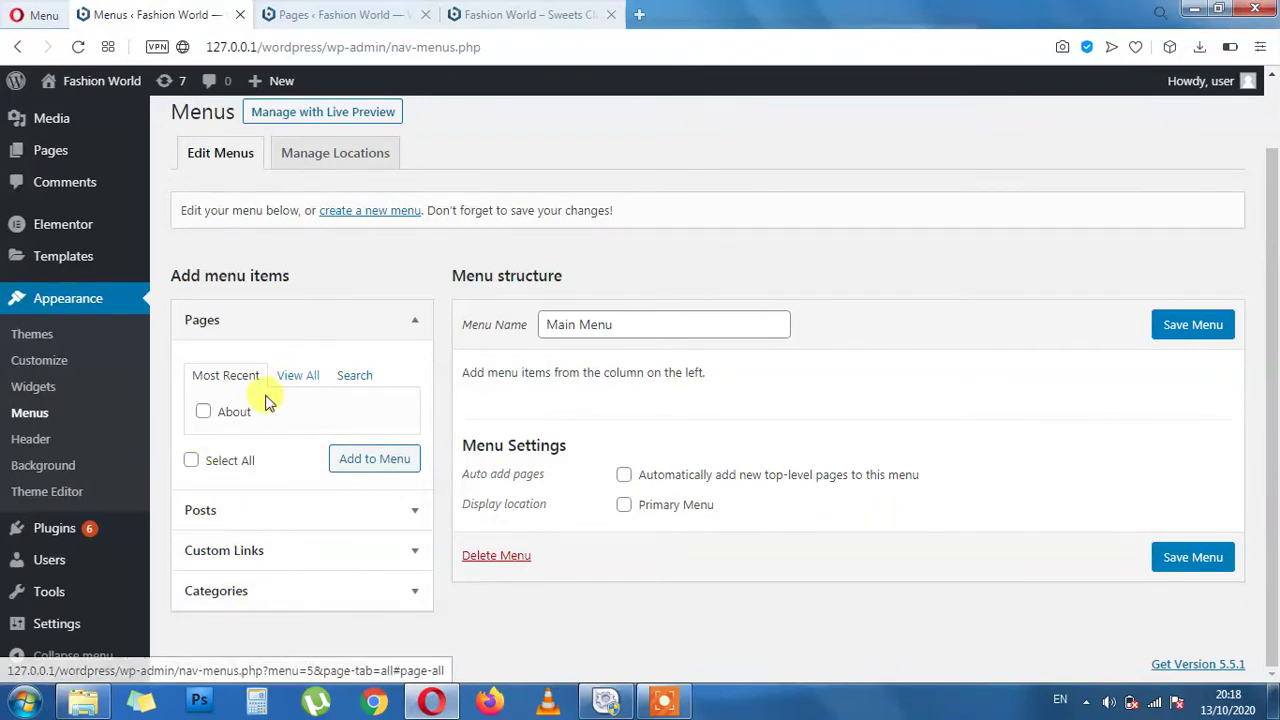
left_click(300, 378)
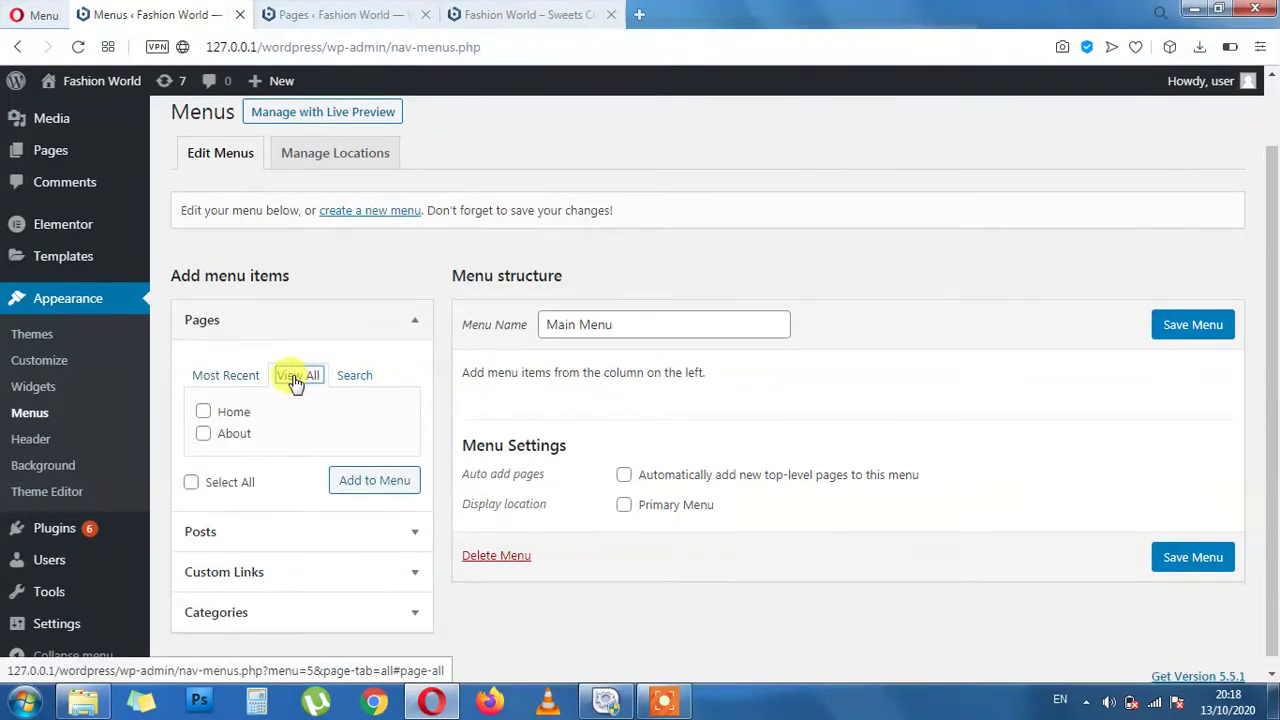
left_click(203, 410)
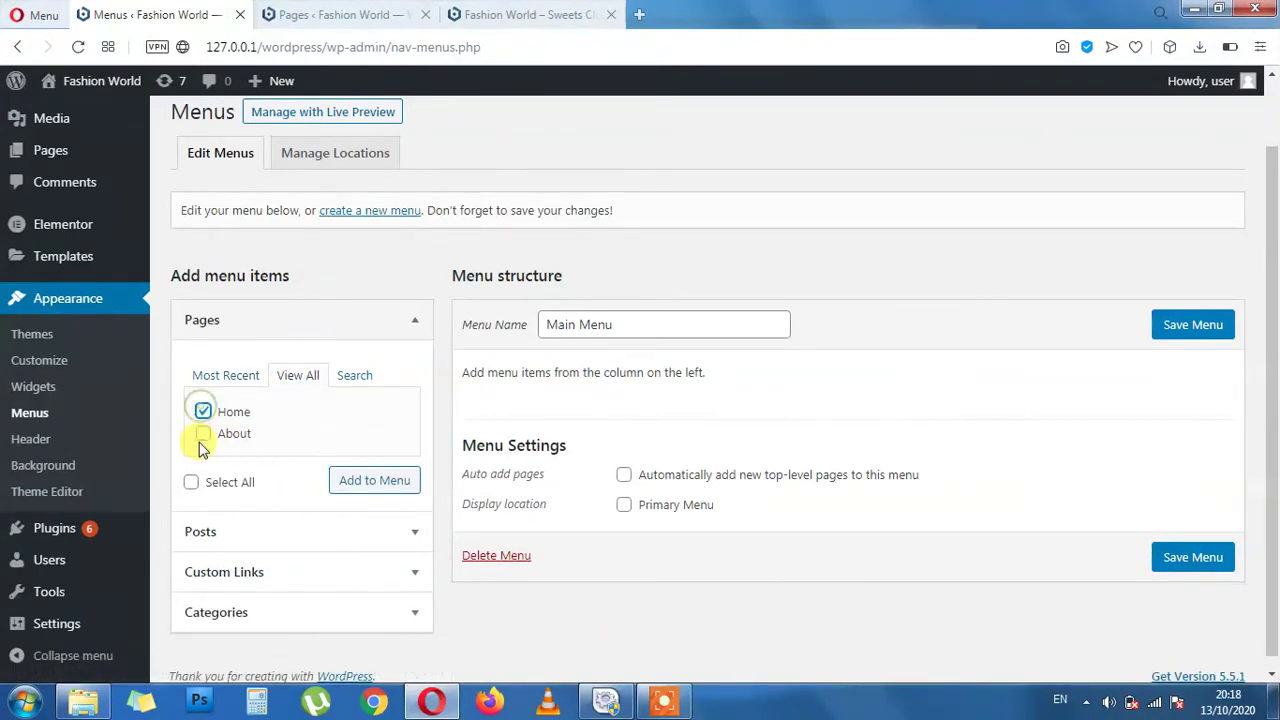
left_click(374, 484)
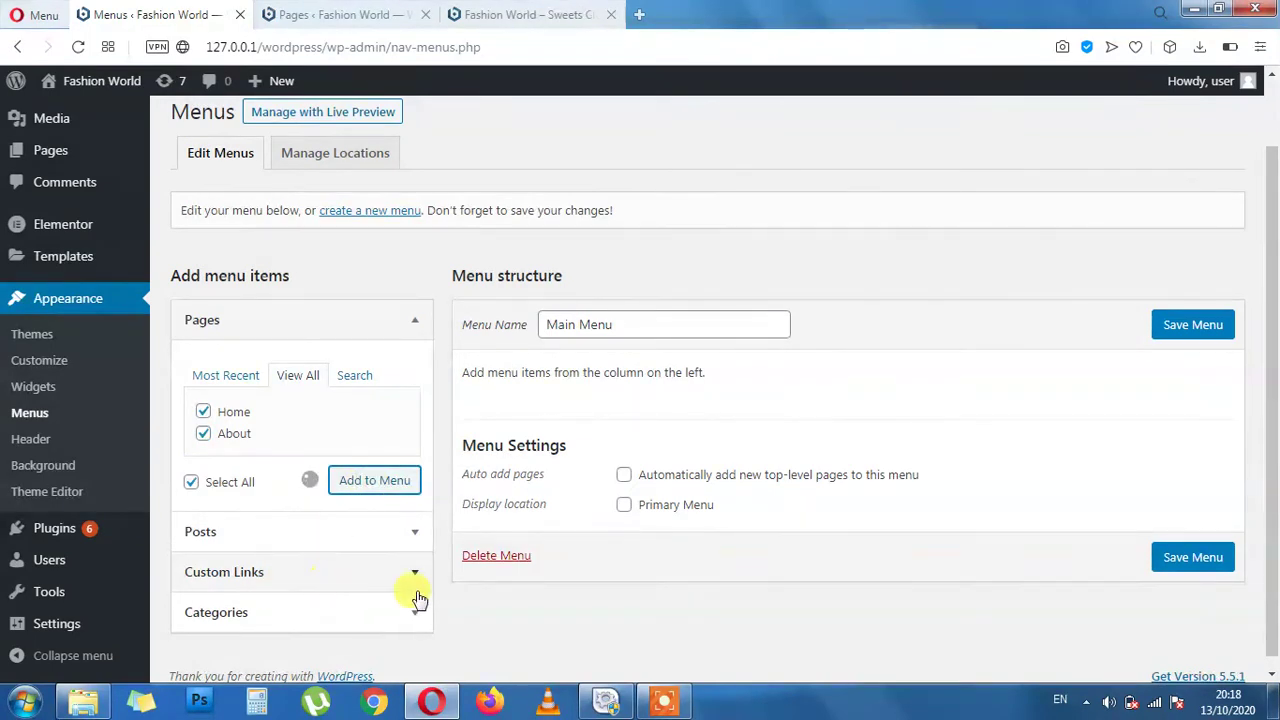
Check the publication status of the Privacy Policy page in the page list and return to the menu settings.
left_click(300, 16)
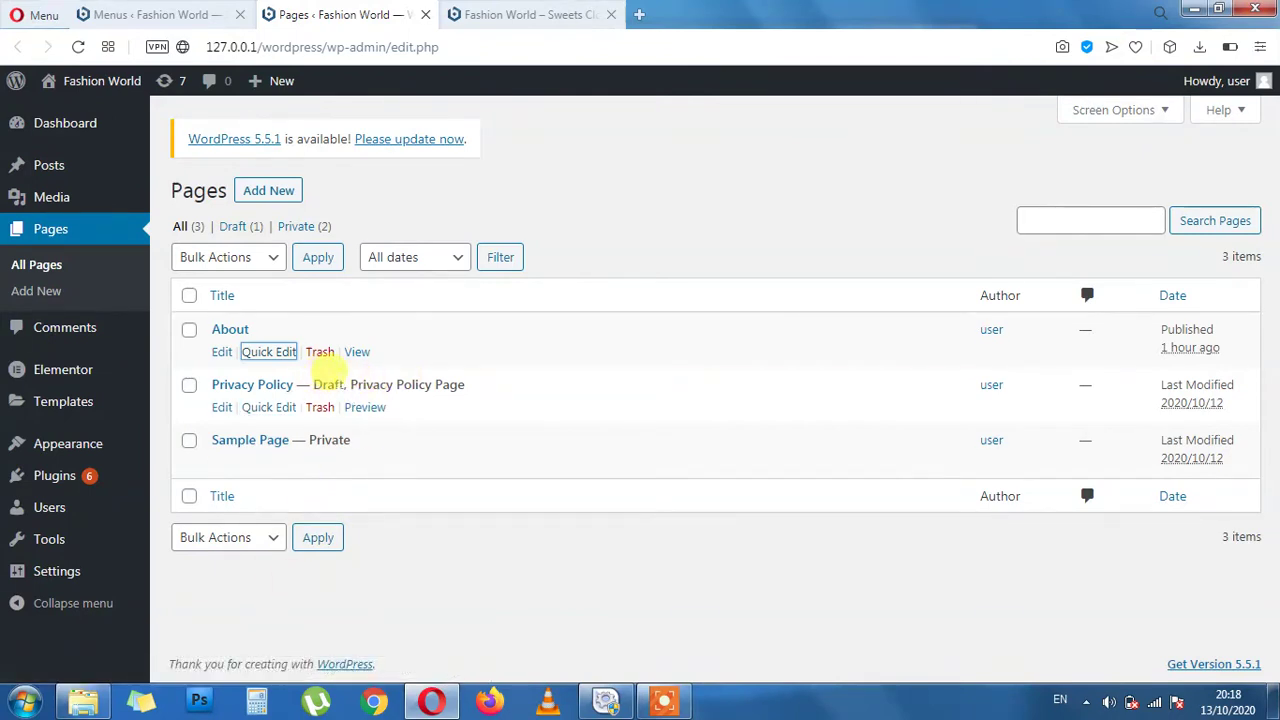
left_click_drag(310, 385, 500, 380)
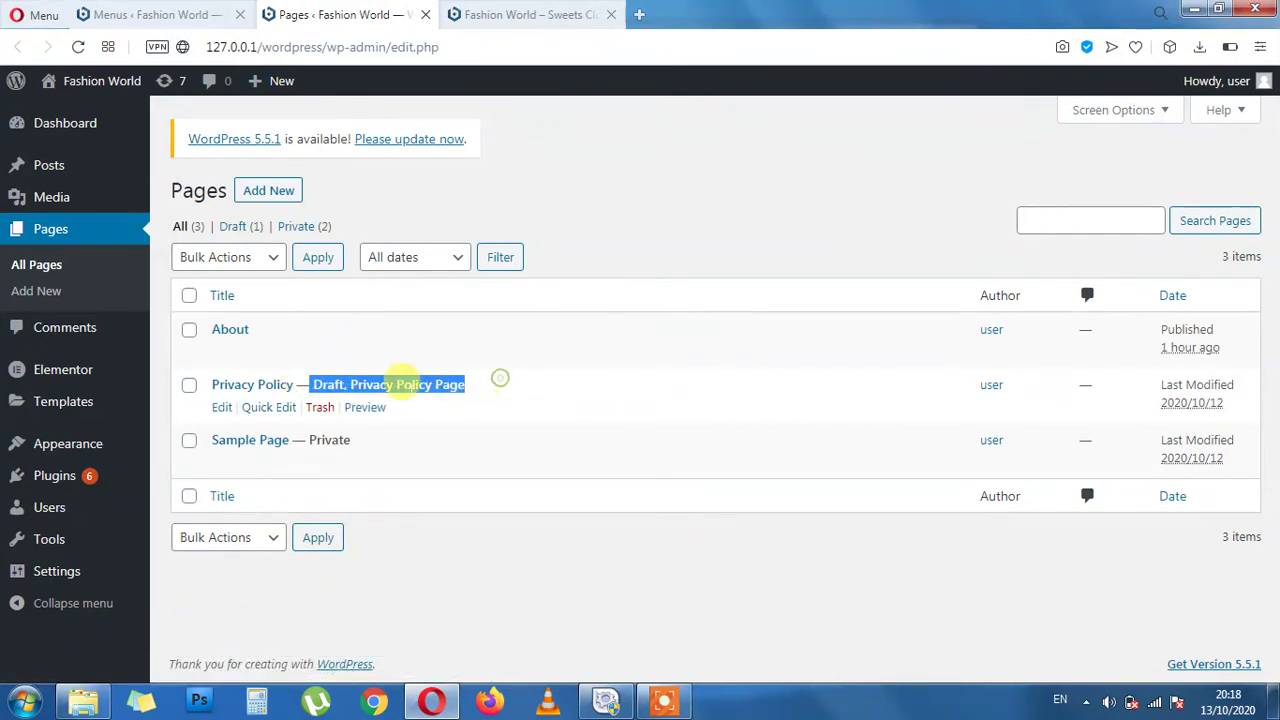
left_click(468, 394)
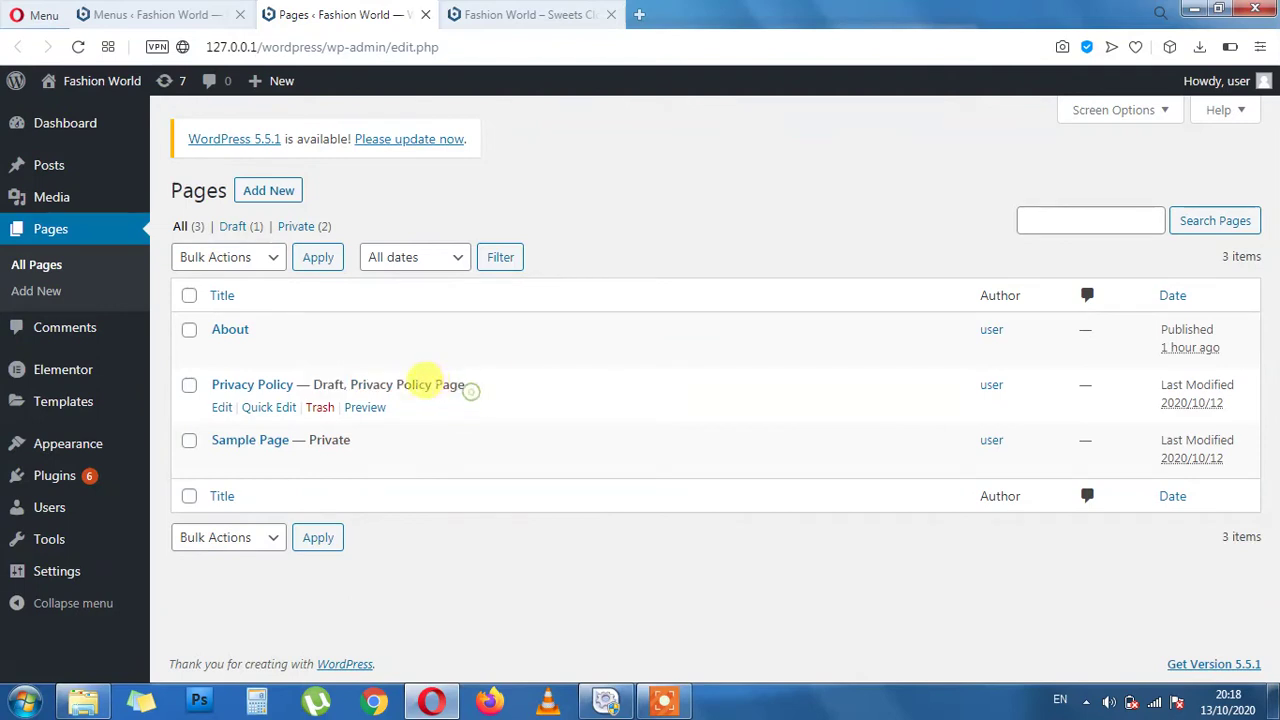
left_click(148, 8)
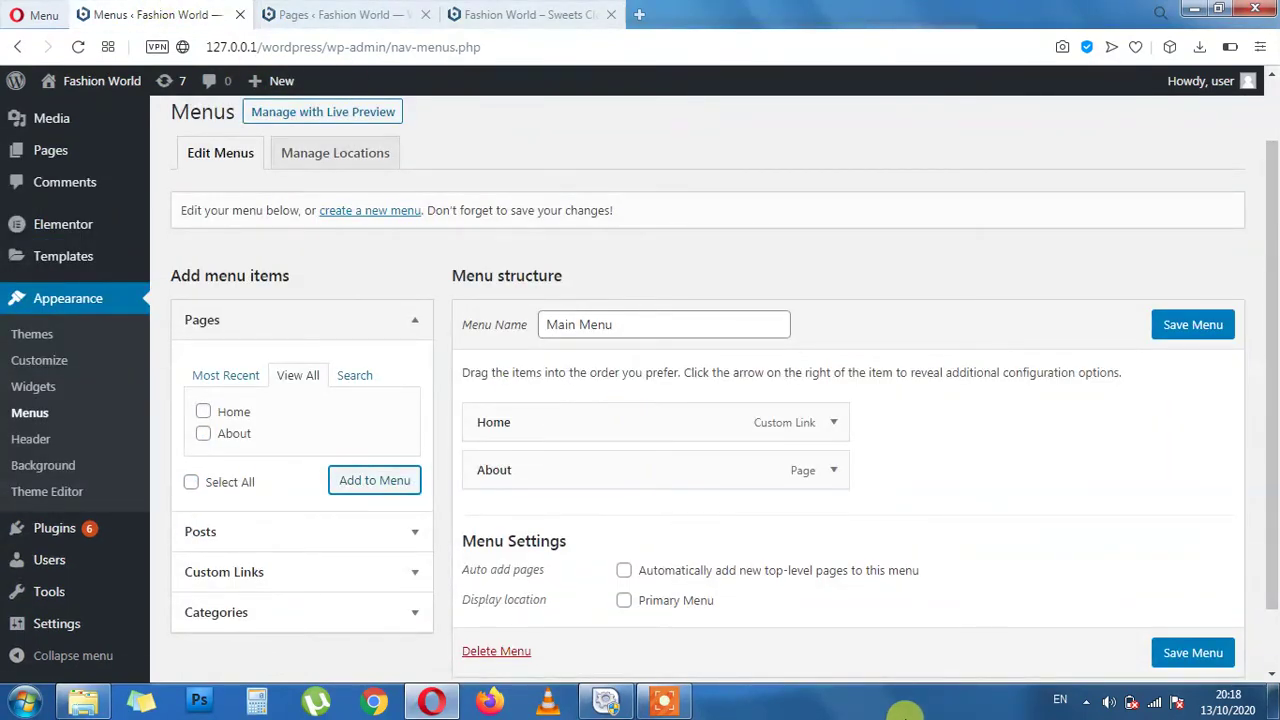
Assign the Main Menu to the Primary Menu display location and save the menu.
scroll(949, 525, "down", 1)
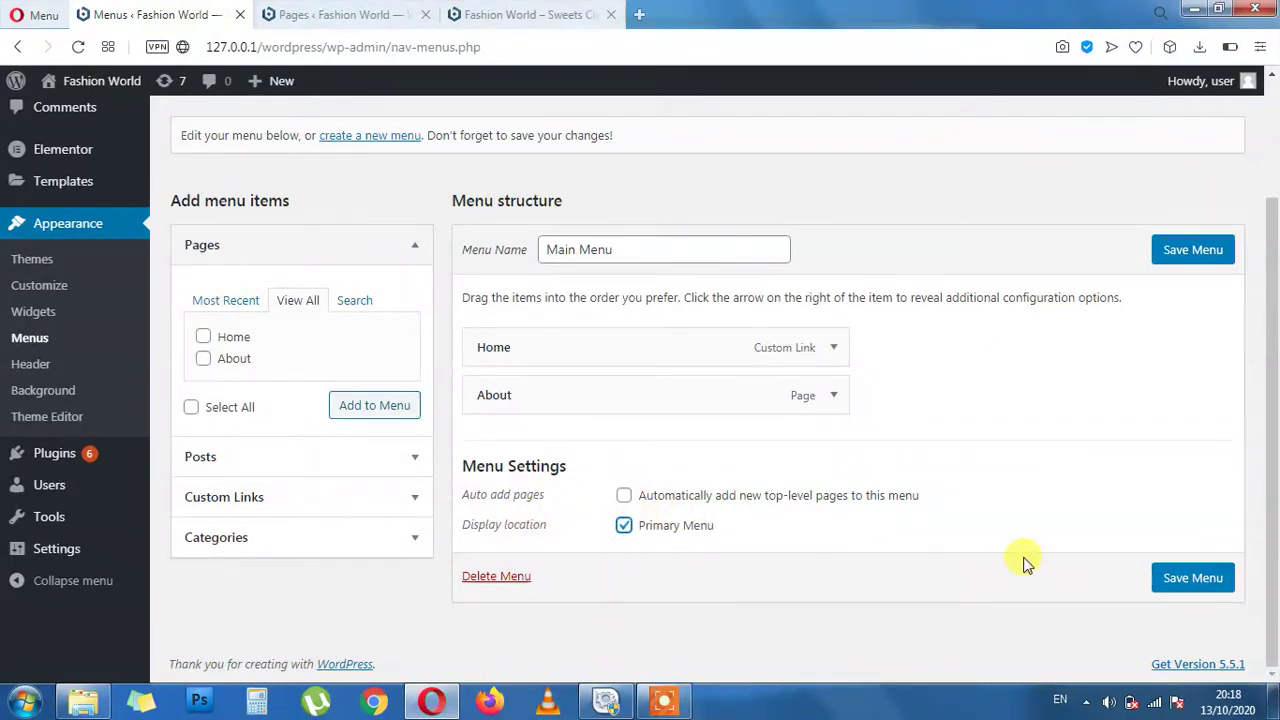
left_click(1208, 580)
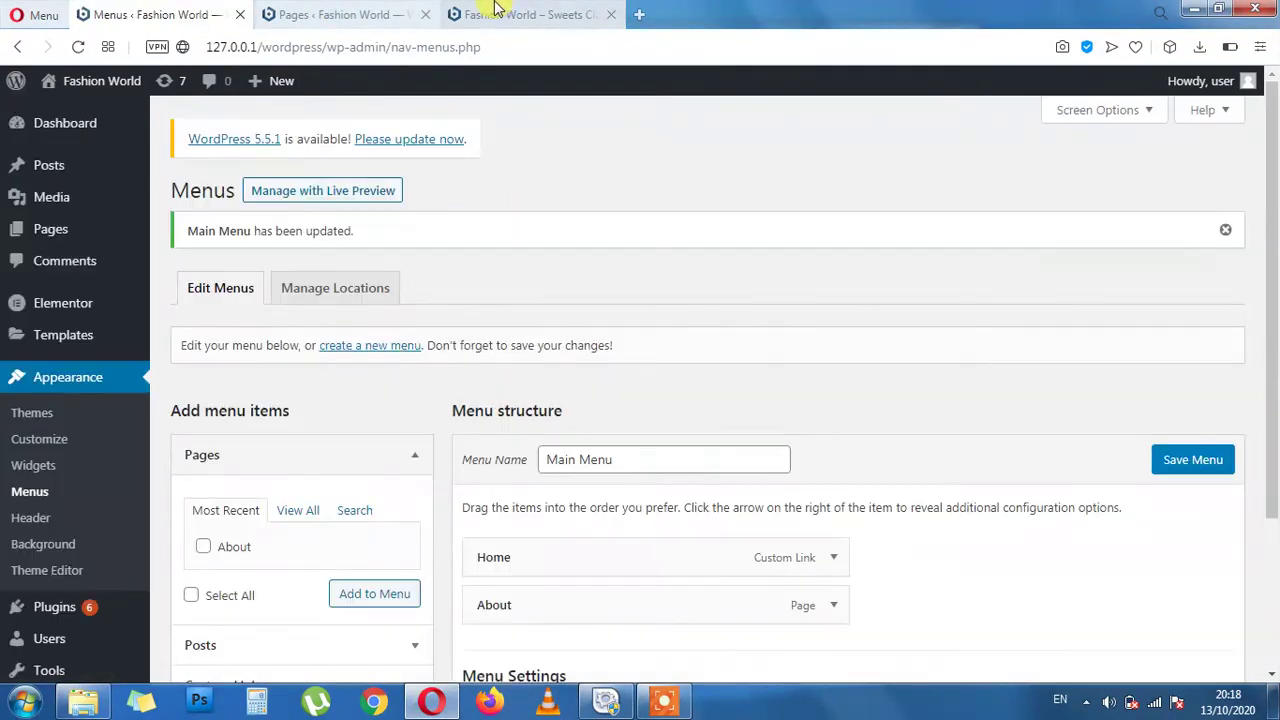
Reload the site's home page and test the About and Home links in its header navigation.
left_click(495, 12)
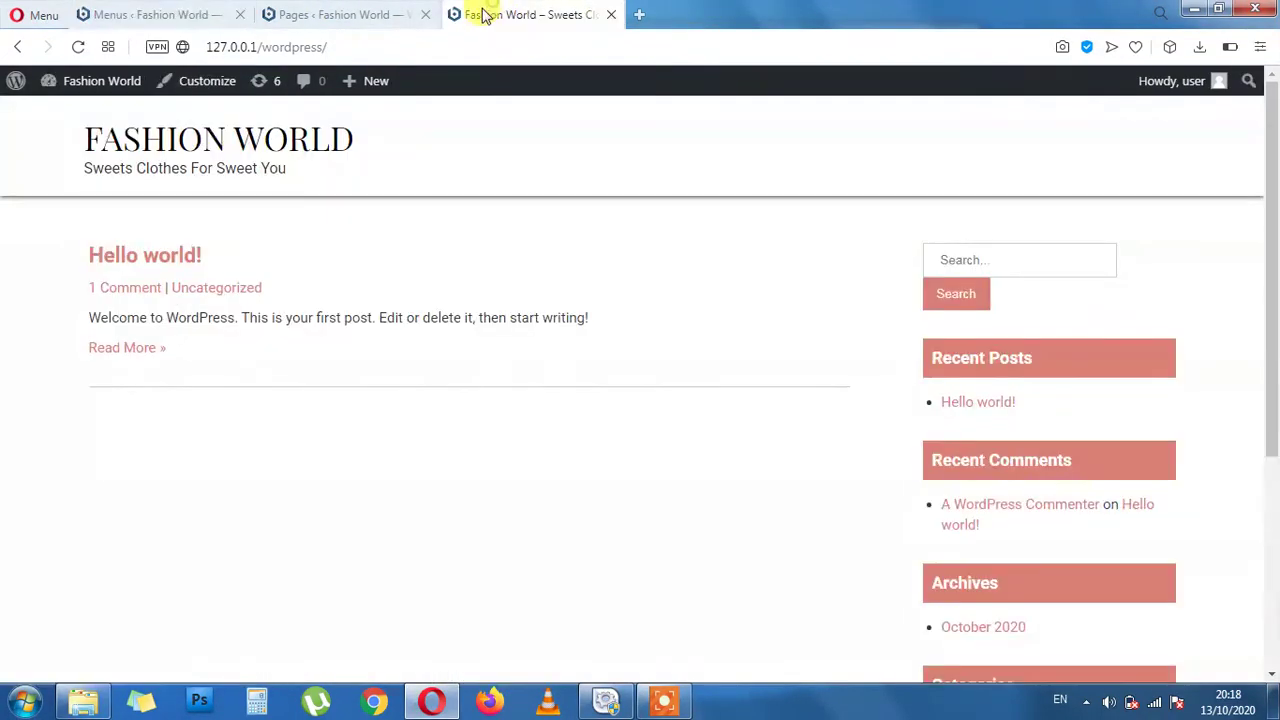
left_click(113, 138)
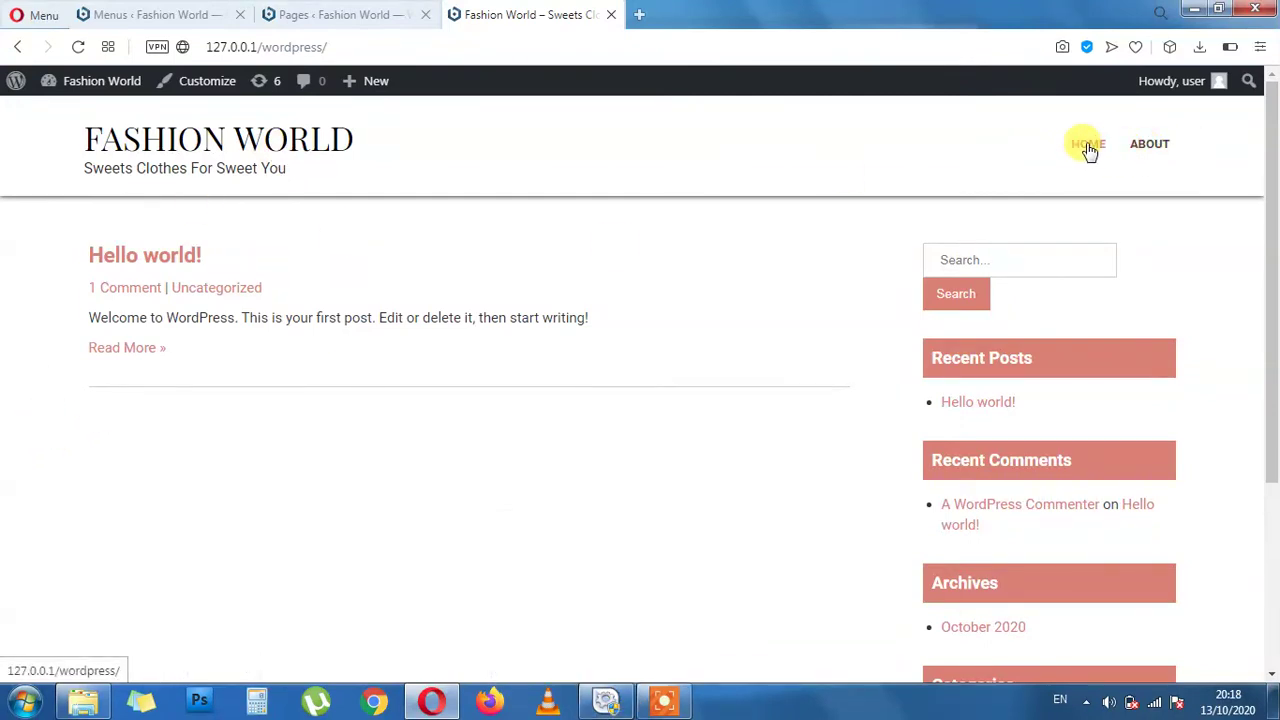
left_click(1150, 145)
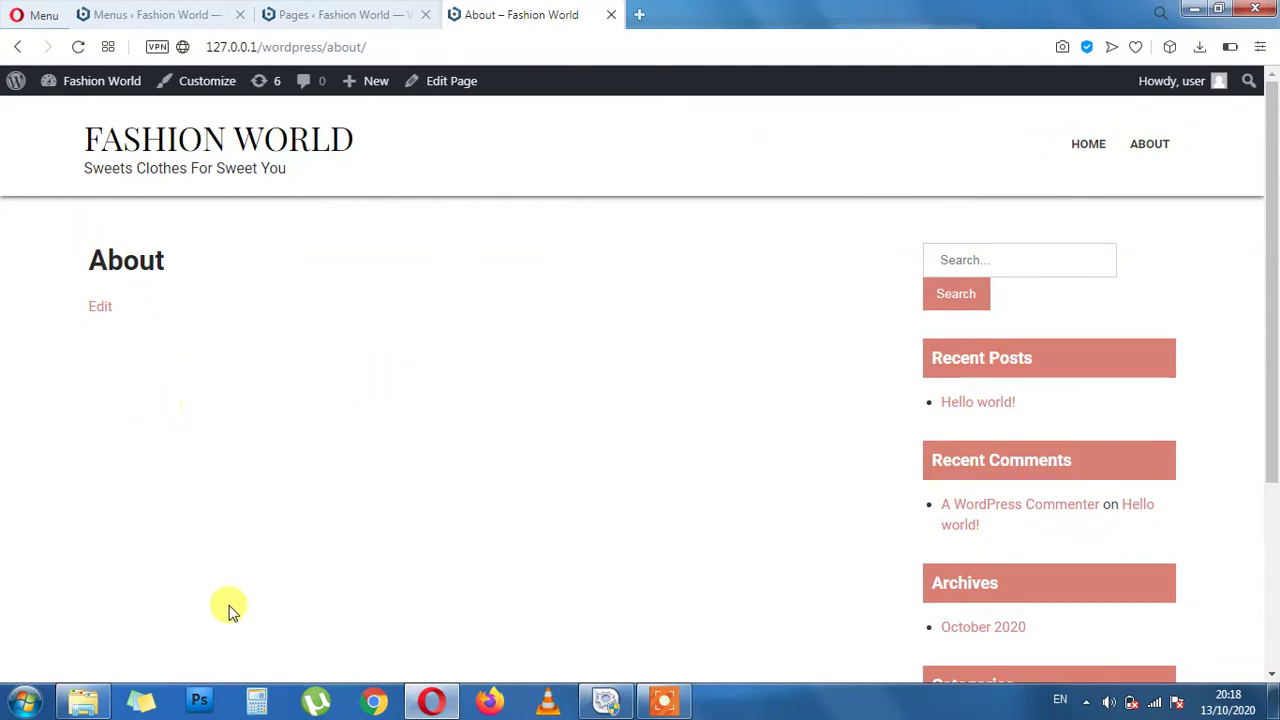
left_click(1097, 152)
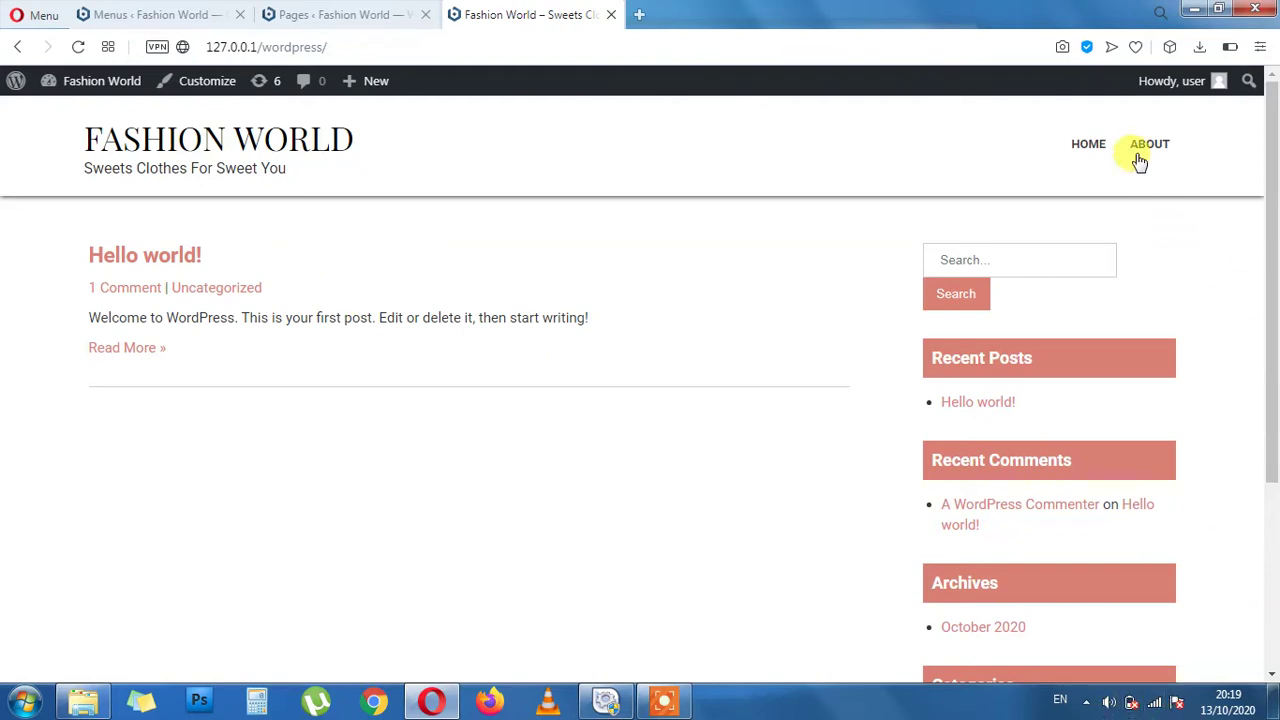
Clear the Main Menu's Primary Menu display location, save the menu, and check the site's header navigation.
left_click(305, 15)
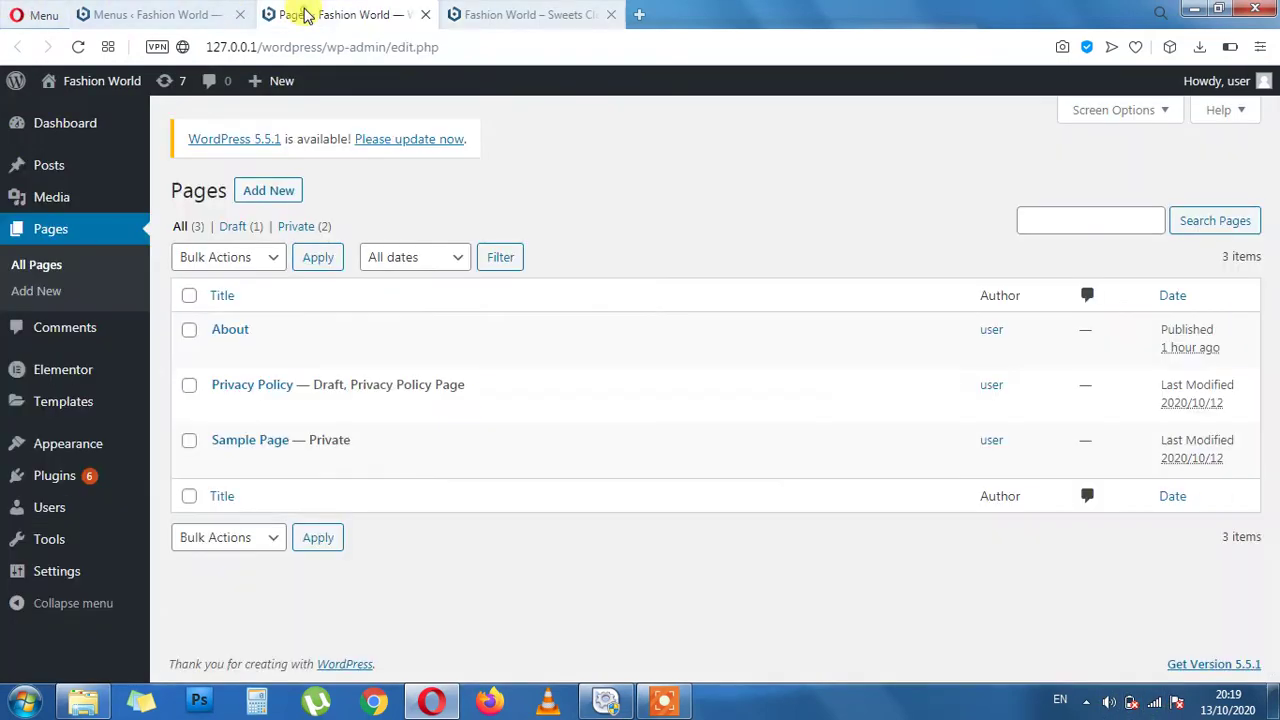
left_click(197, 8)
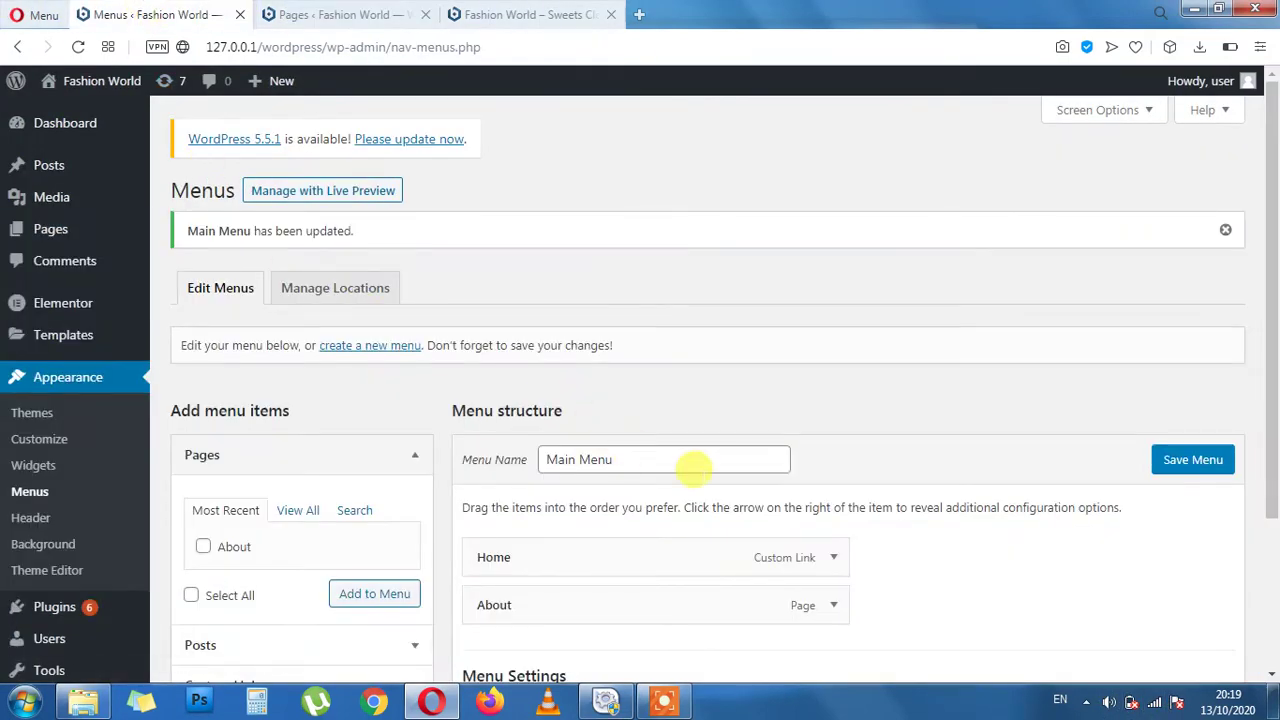
scroll(700, 470, "down", 1)
scroll(700, 648, "down", 2)
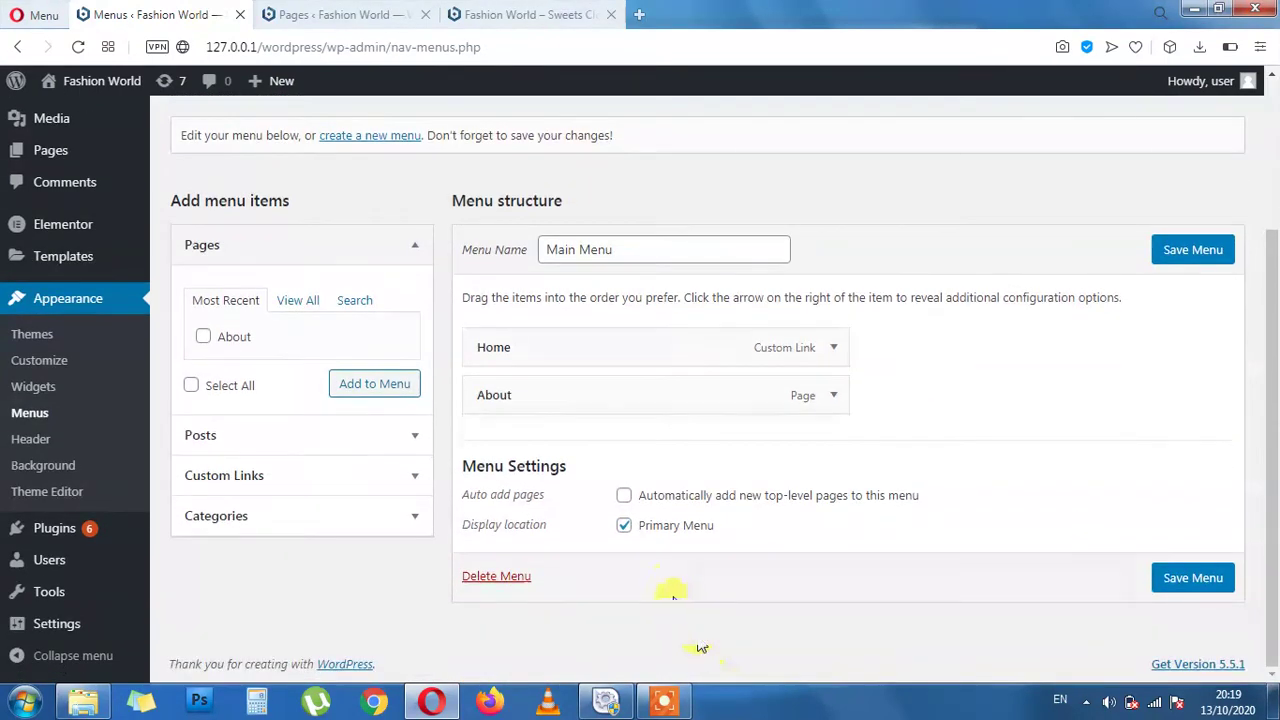
left_click(1196, 586)
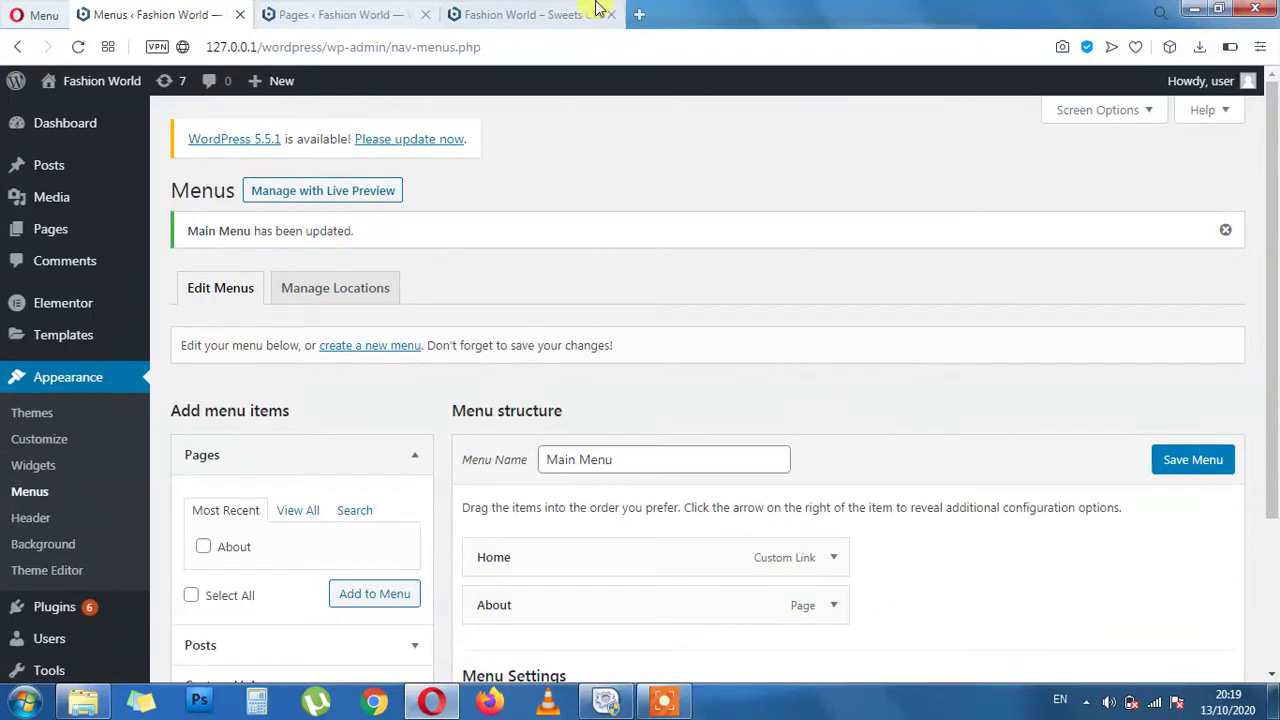
left_click(590, 8)
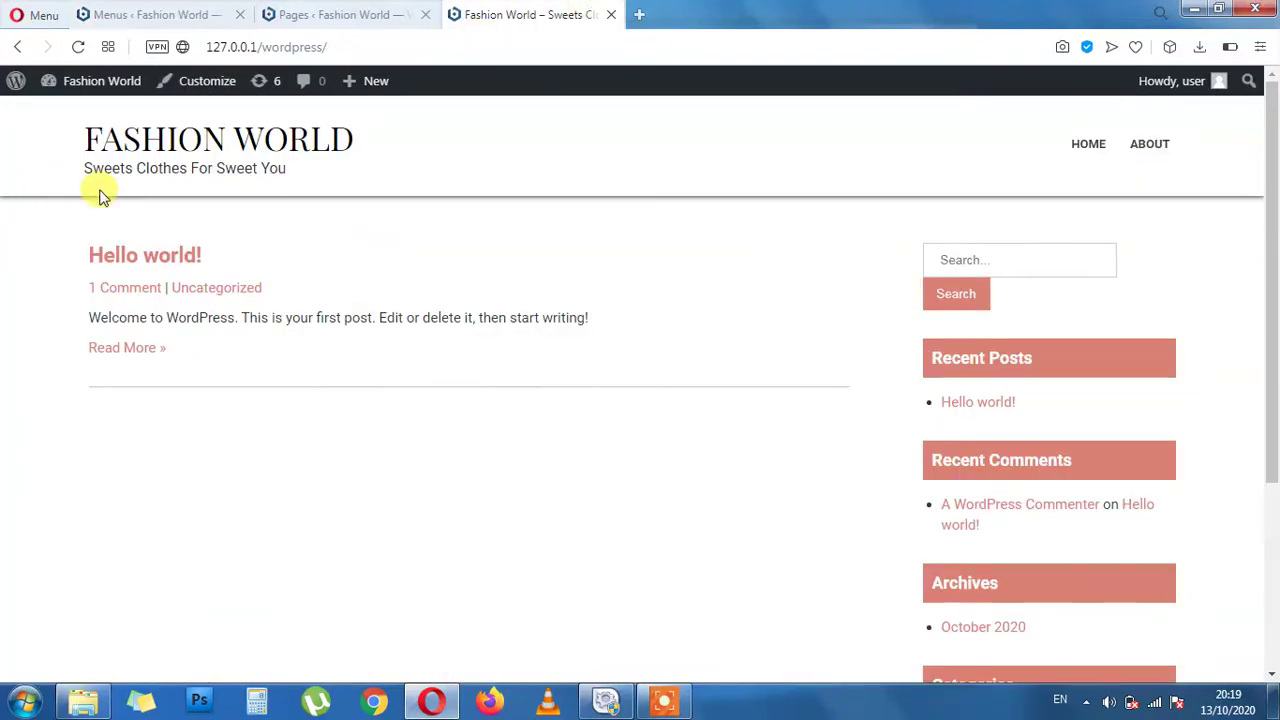
left_click(177, 137)
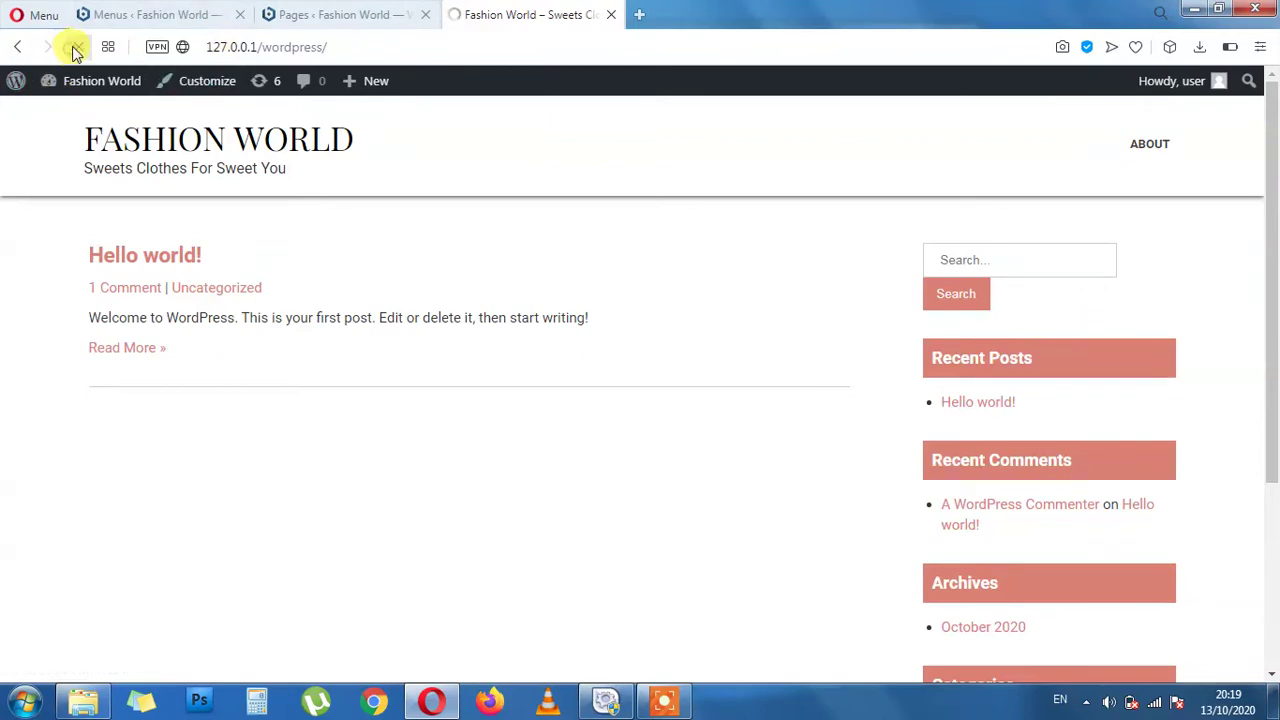
Permanently delete the Main Menu and reload the site's home page to check the header navigation.
left_click(183, 14)
scroll(600, 580, "down", 2)
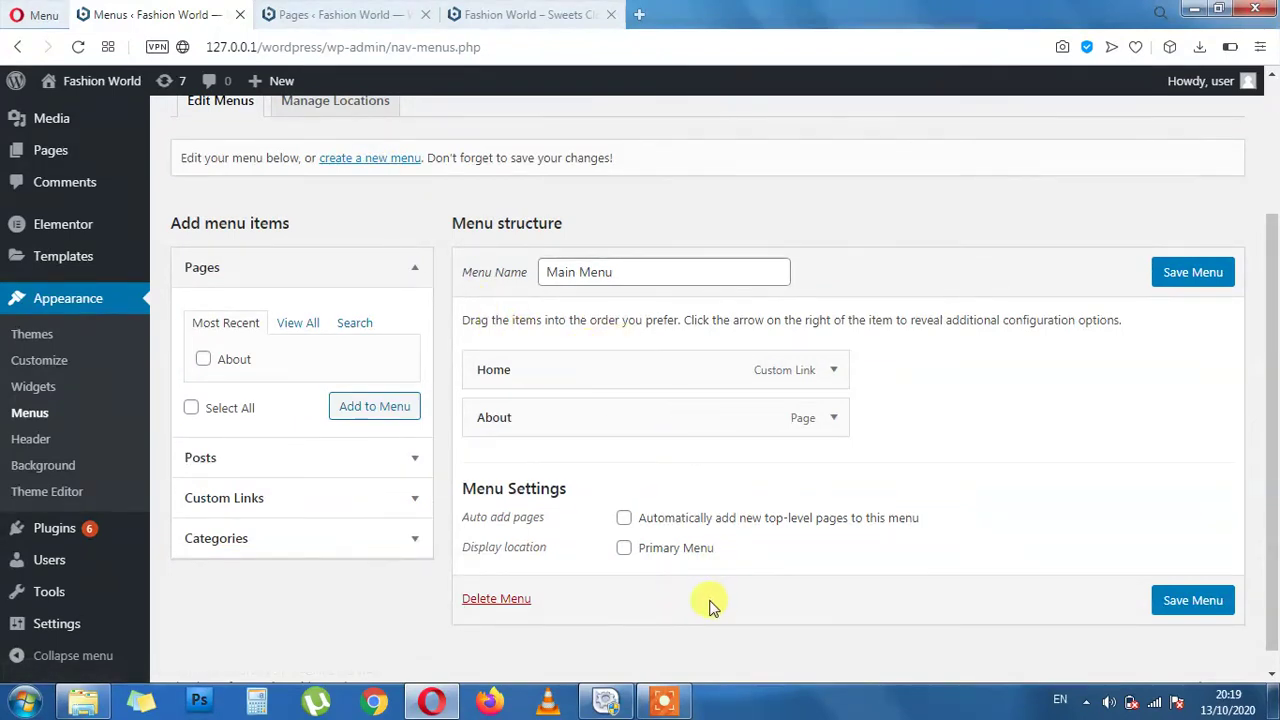
left_click(468, 602)
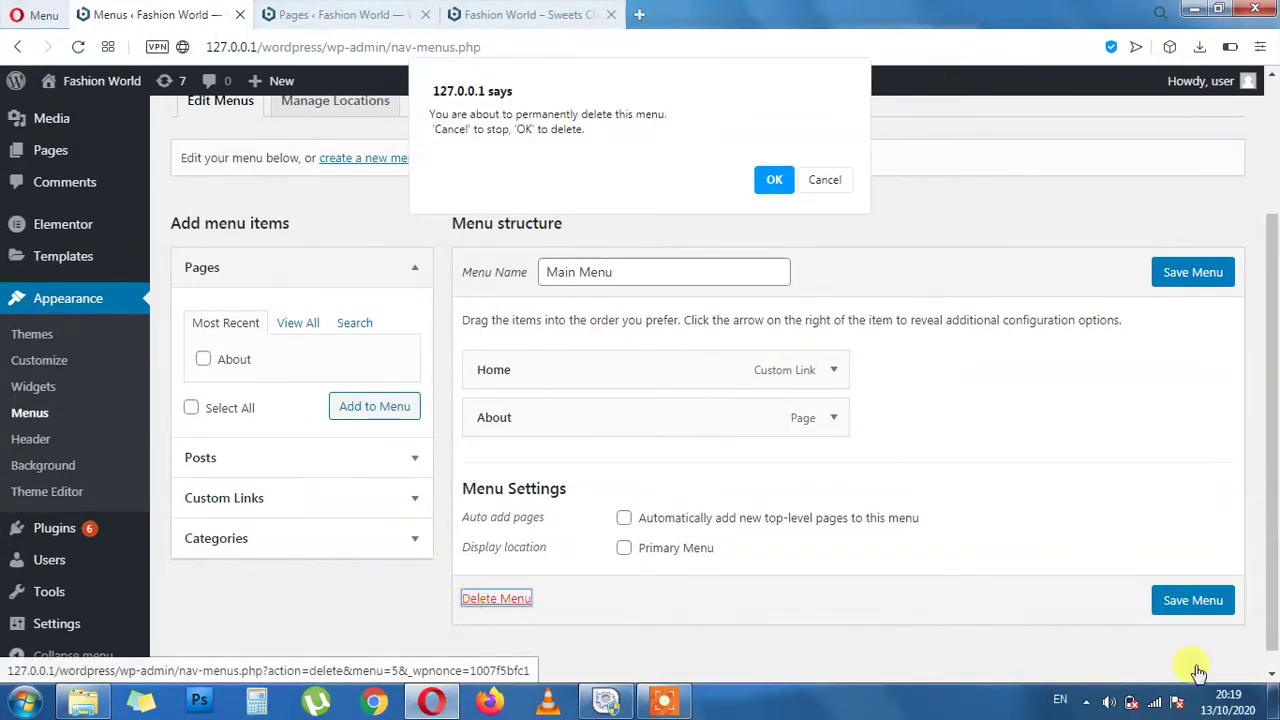
left_click(775, 180)
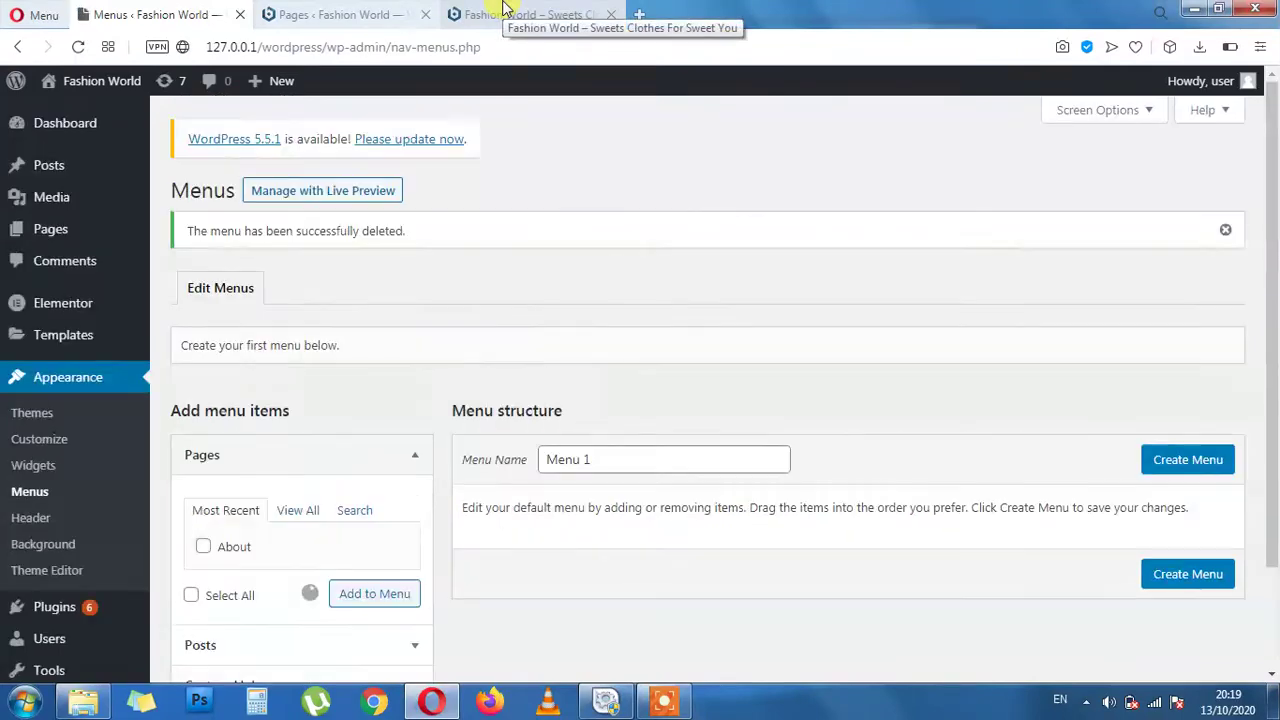
left_click(505, 12)
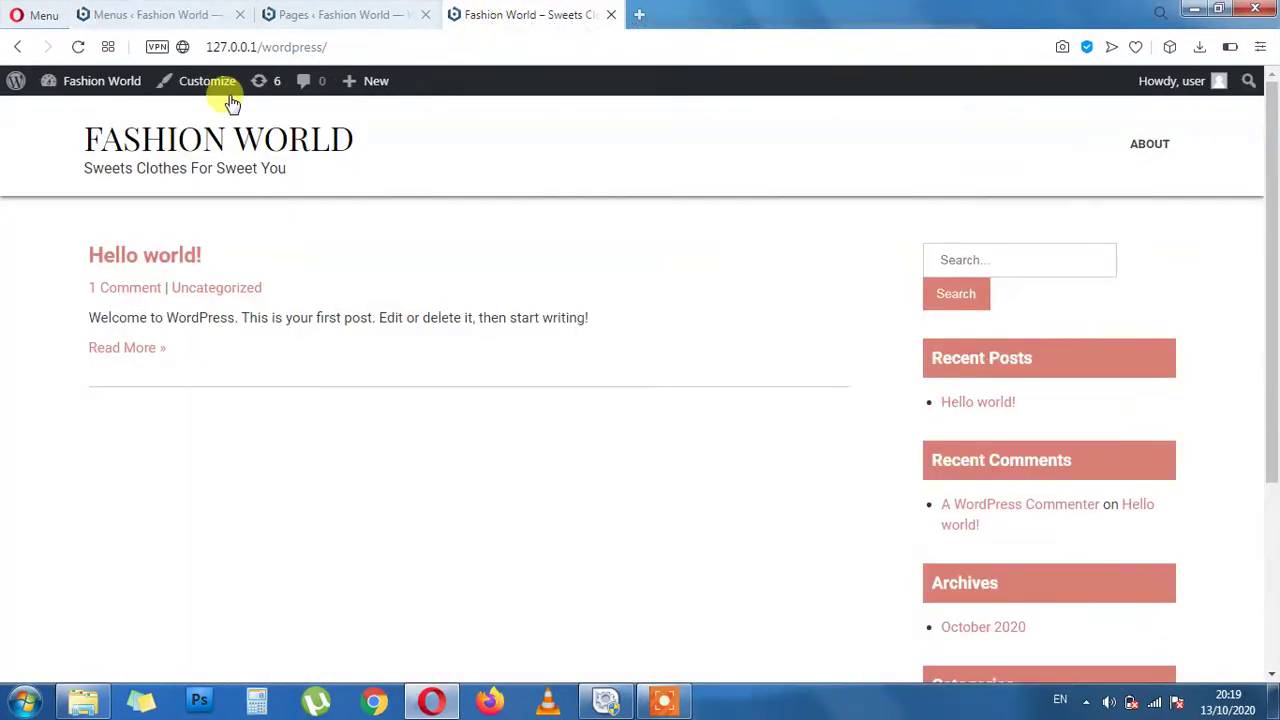
left_click(125, 143)
Return to the menu settings and examine the items and name field left in the menu structure.
left_click(297, 14)
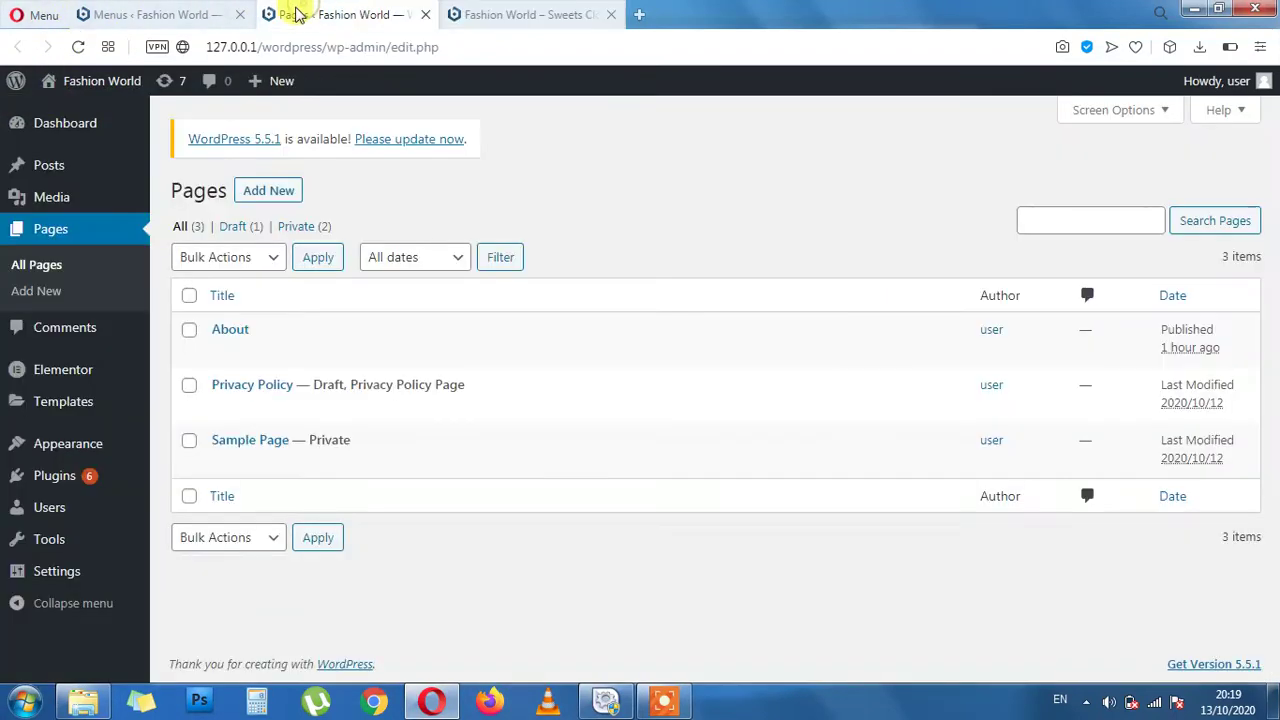
left_click(226, 12)
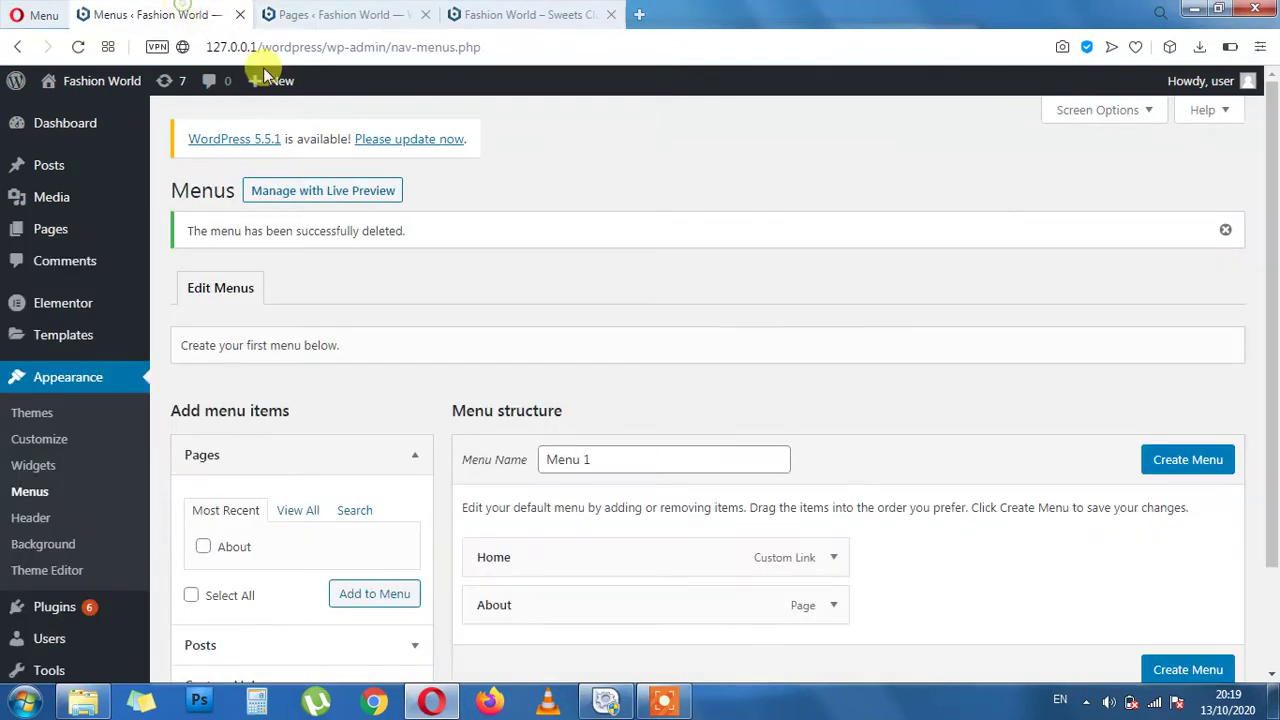
scroll(862, 491, "down", 1)
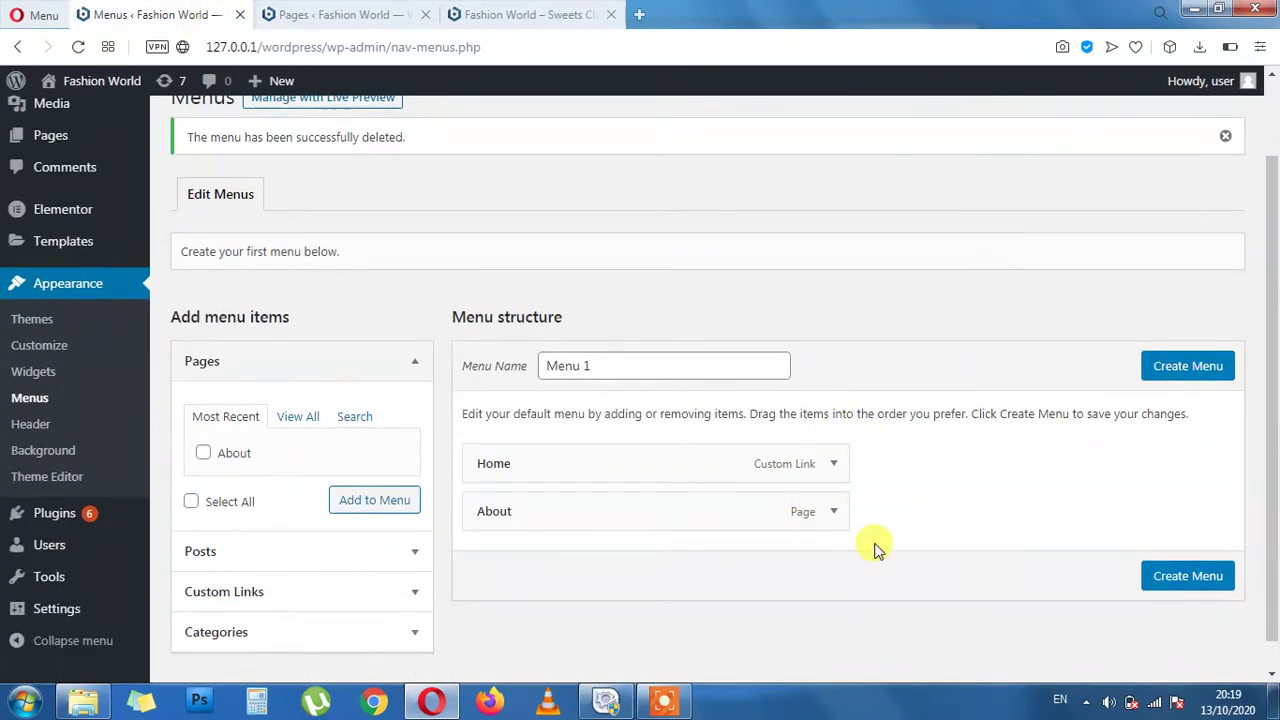
scroll(920, 460, "down", 1)
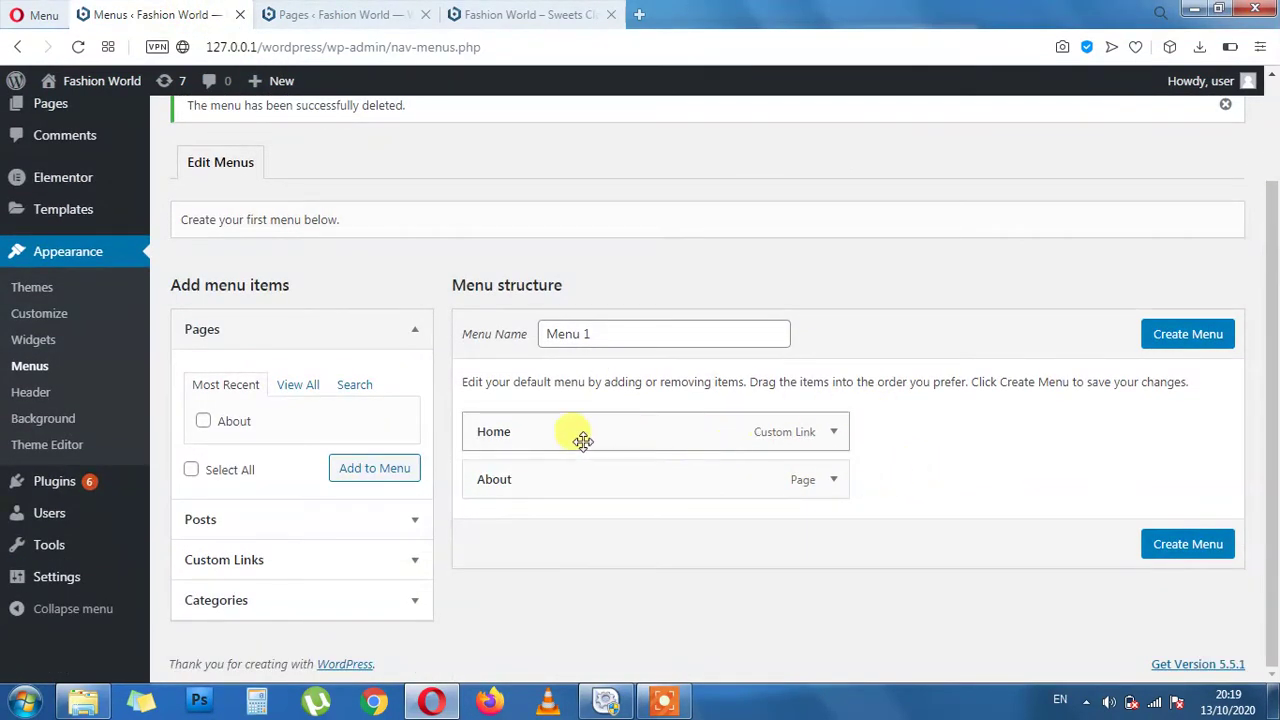
left_click(502, 340)
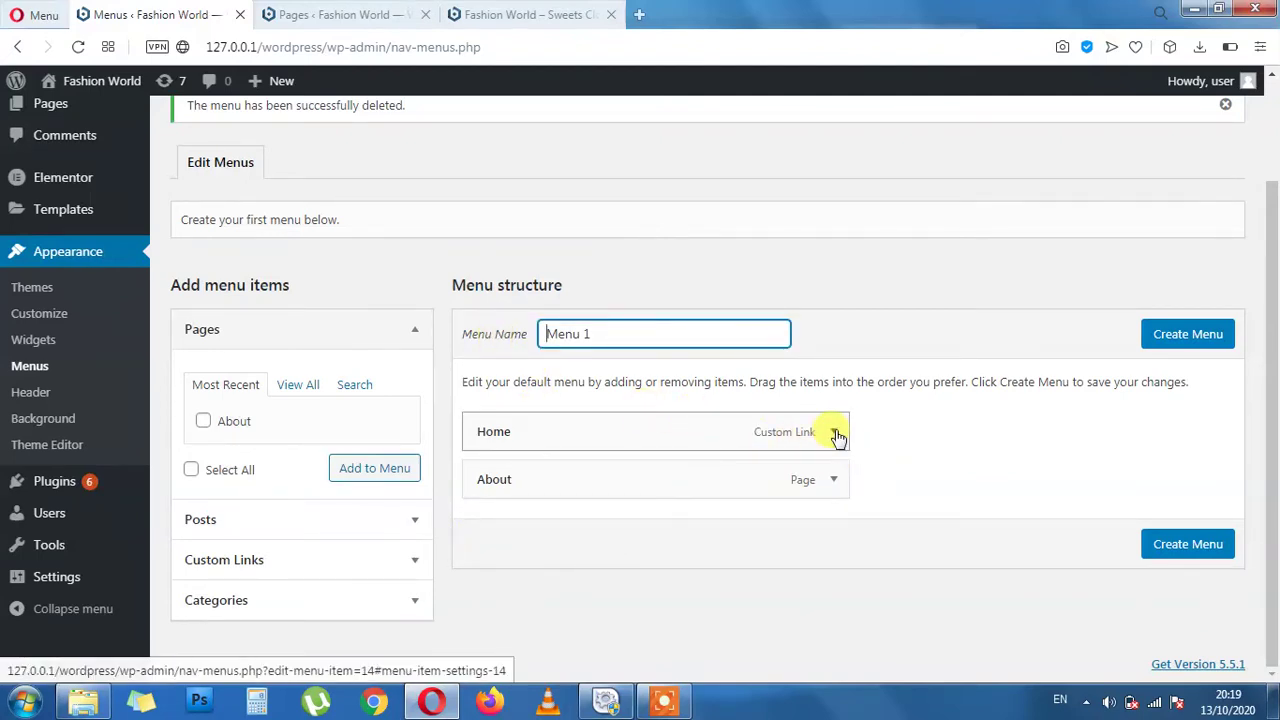
left_click(906, 334)
scroll(975, 441, "up", 1)
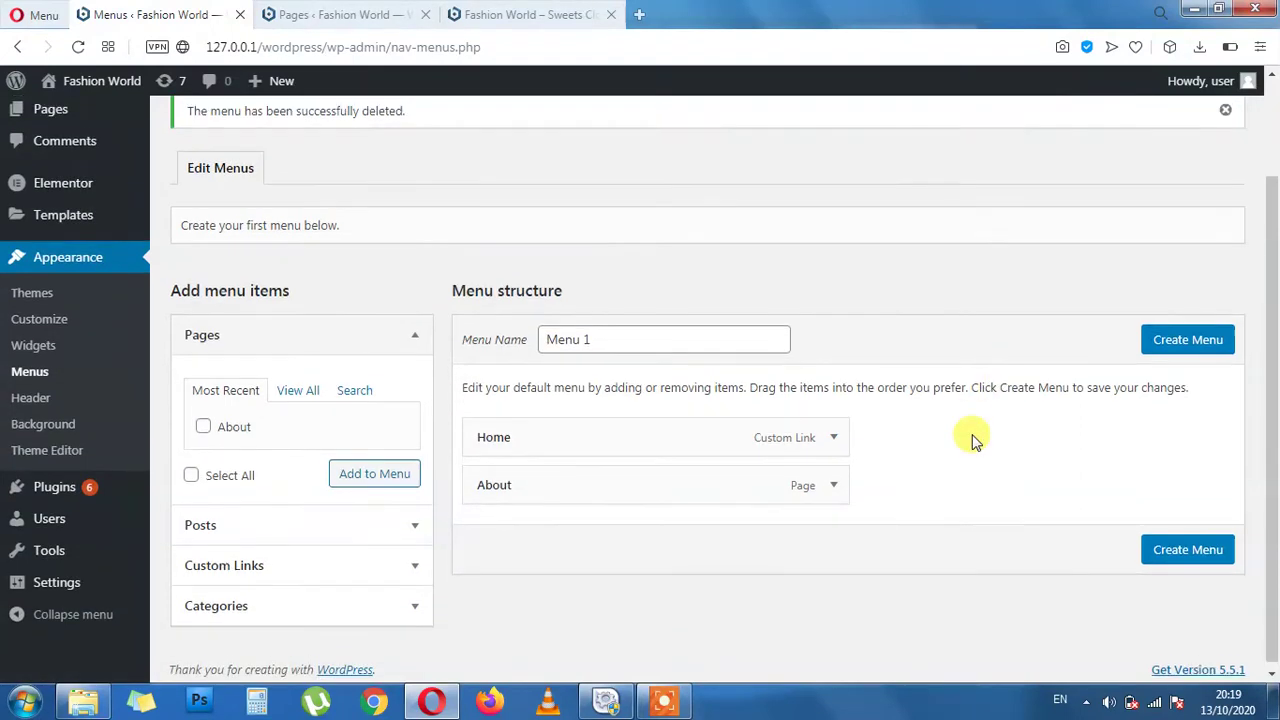
scroll(975, 441, "up", 3)
scroll(955, 470, "down", 3)
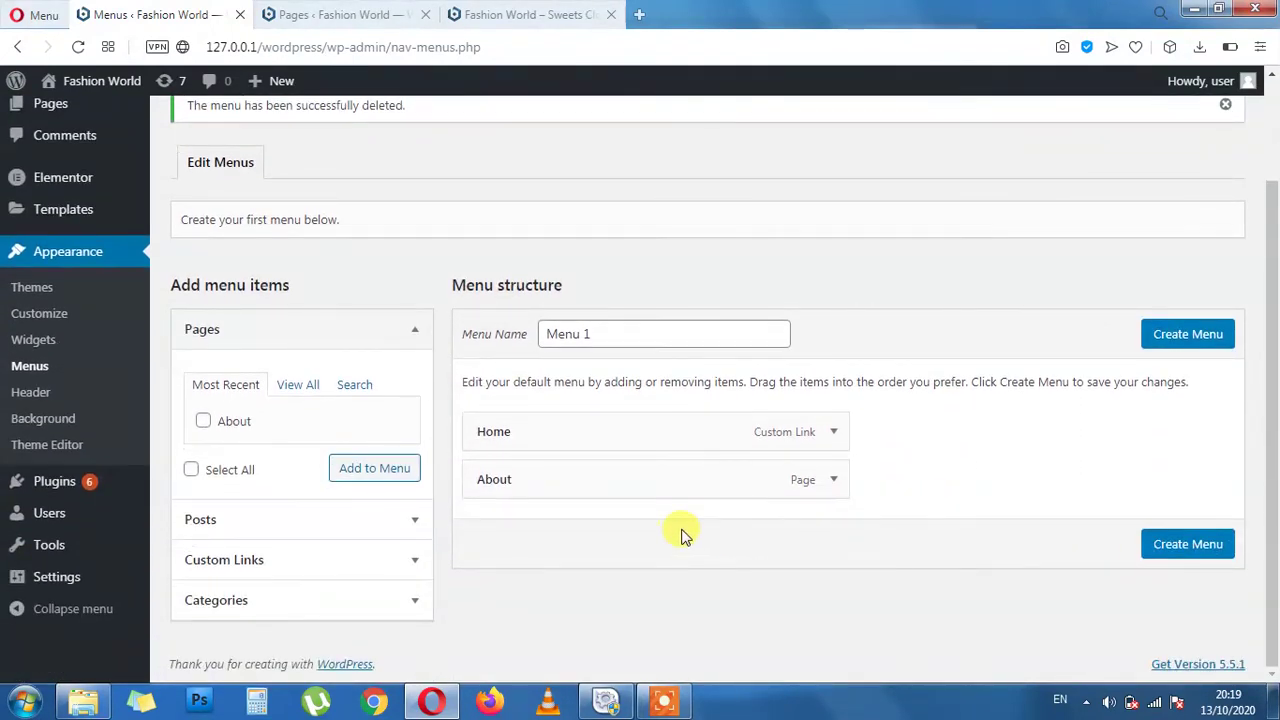
Remove the Home and About items from the menu structure and try to create the menu with an empty name.
left_click(828, 434)
scroll(666, 520, "down", 3)
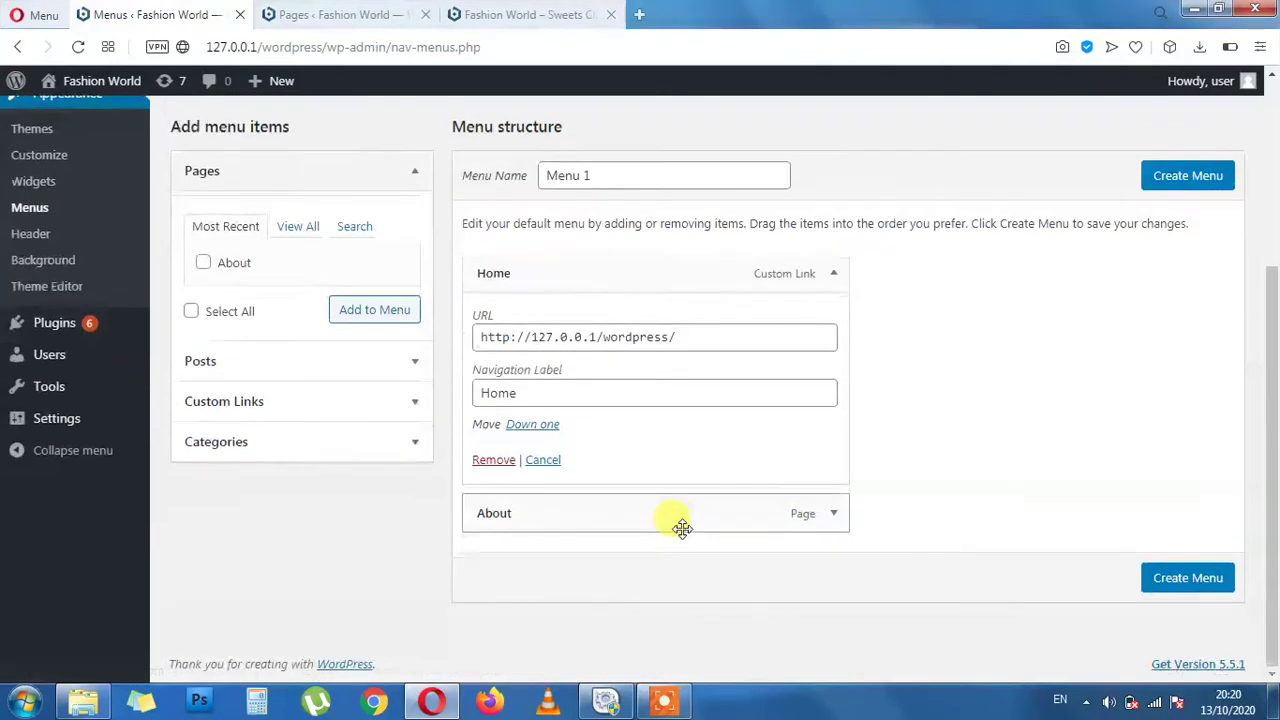
left_click(497, 462)
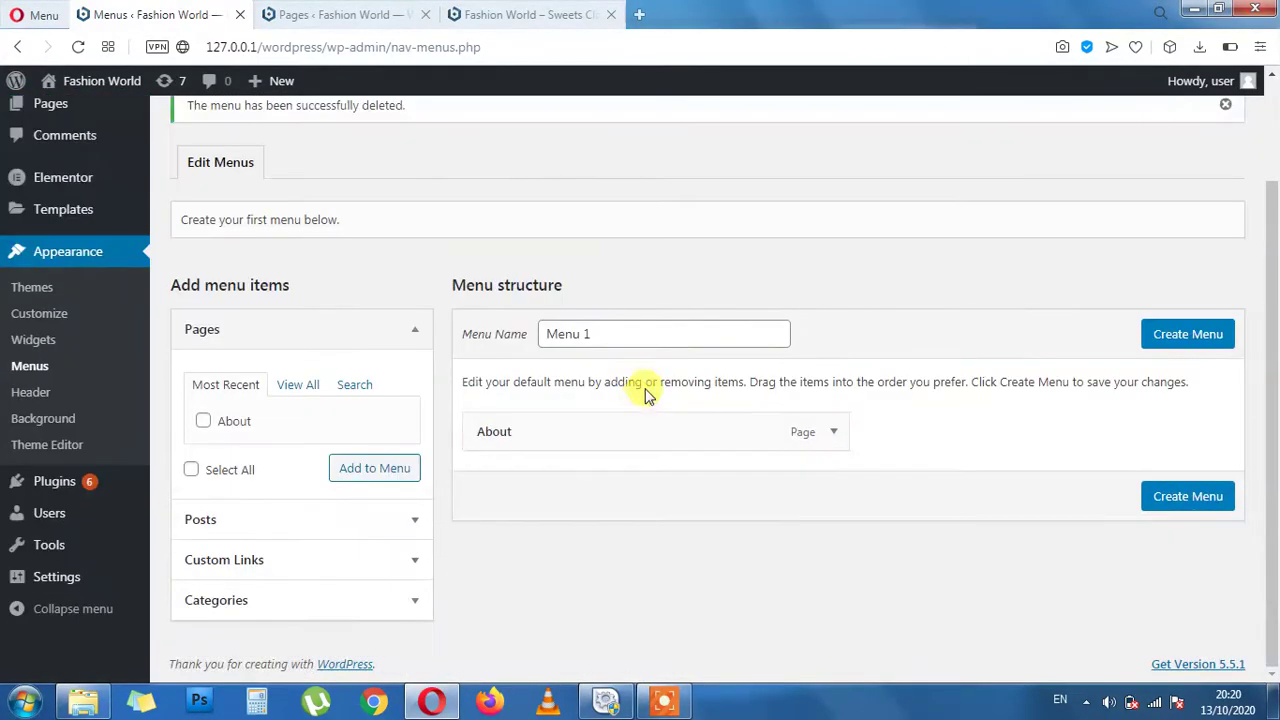
left_click(833, 434)
scroll(665, 500, "down", 2)
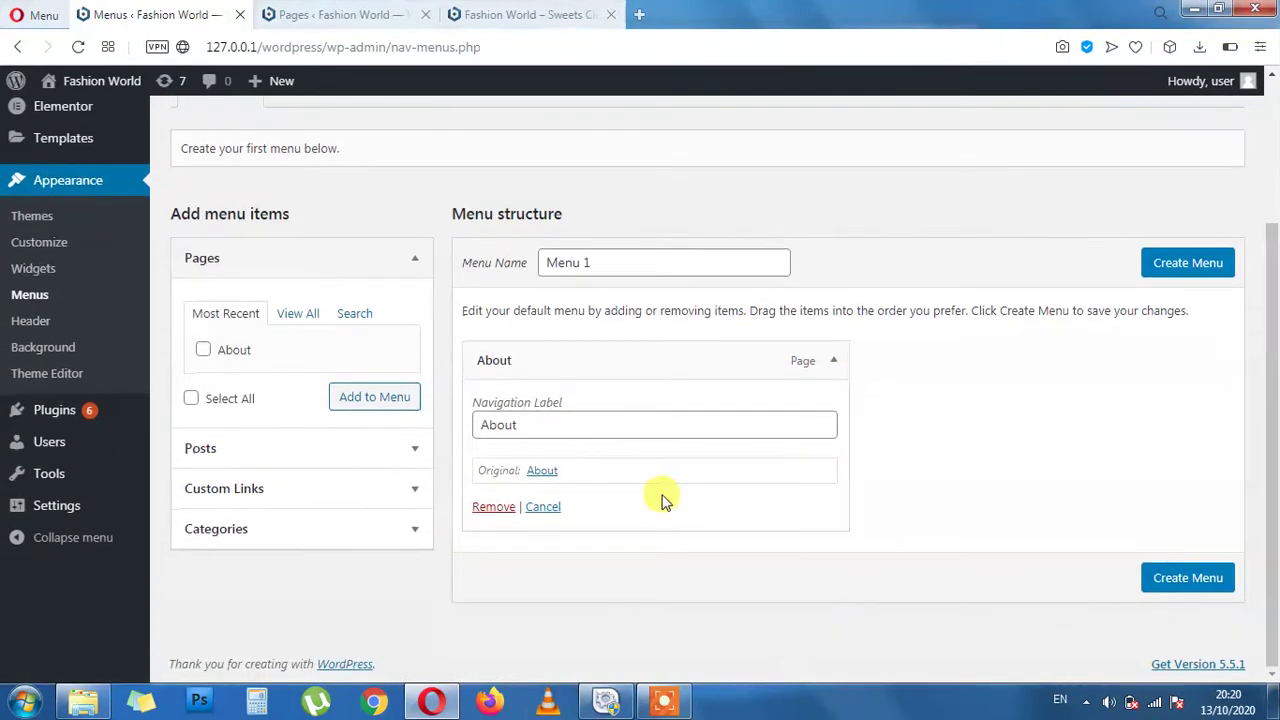
left_click(507, 511)
scroll(505, 508, "up", 2)
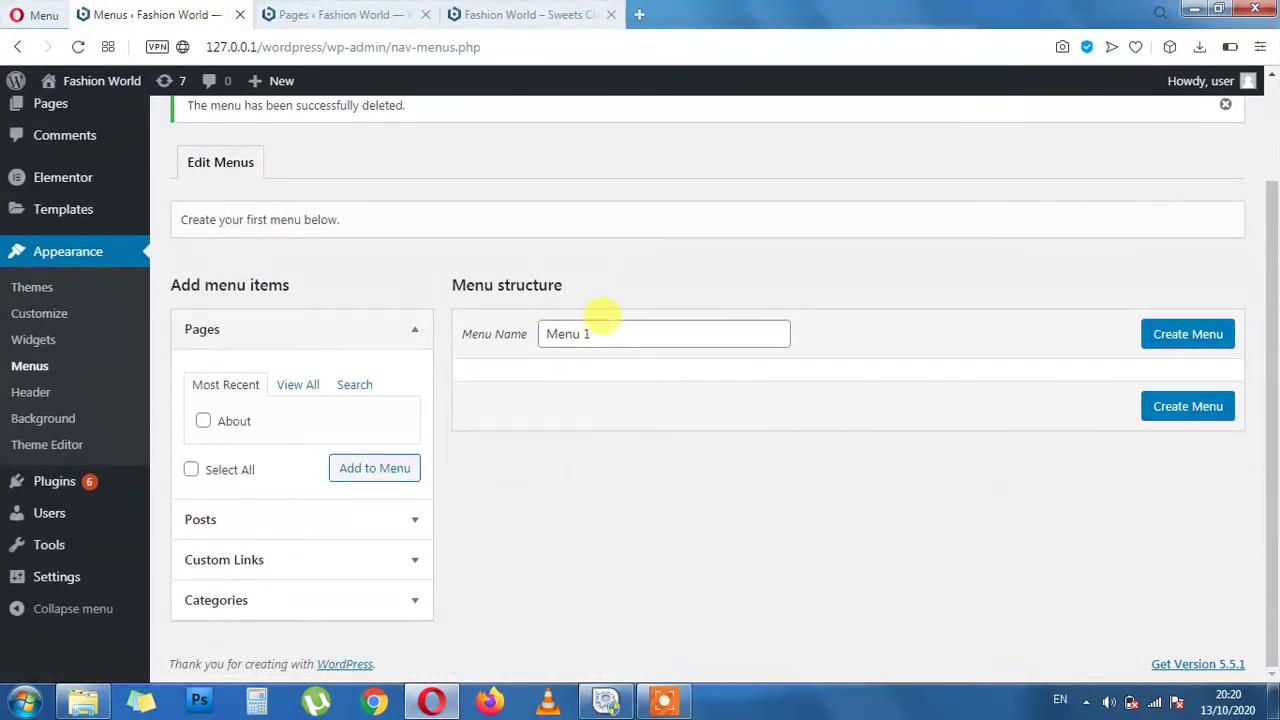
triple_click(607, 327)
key("Return")
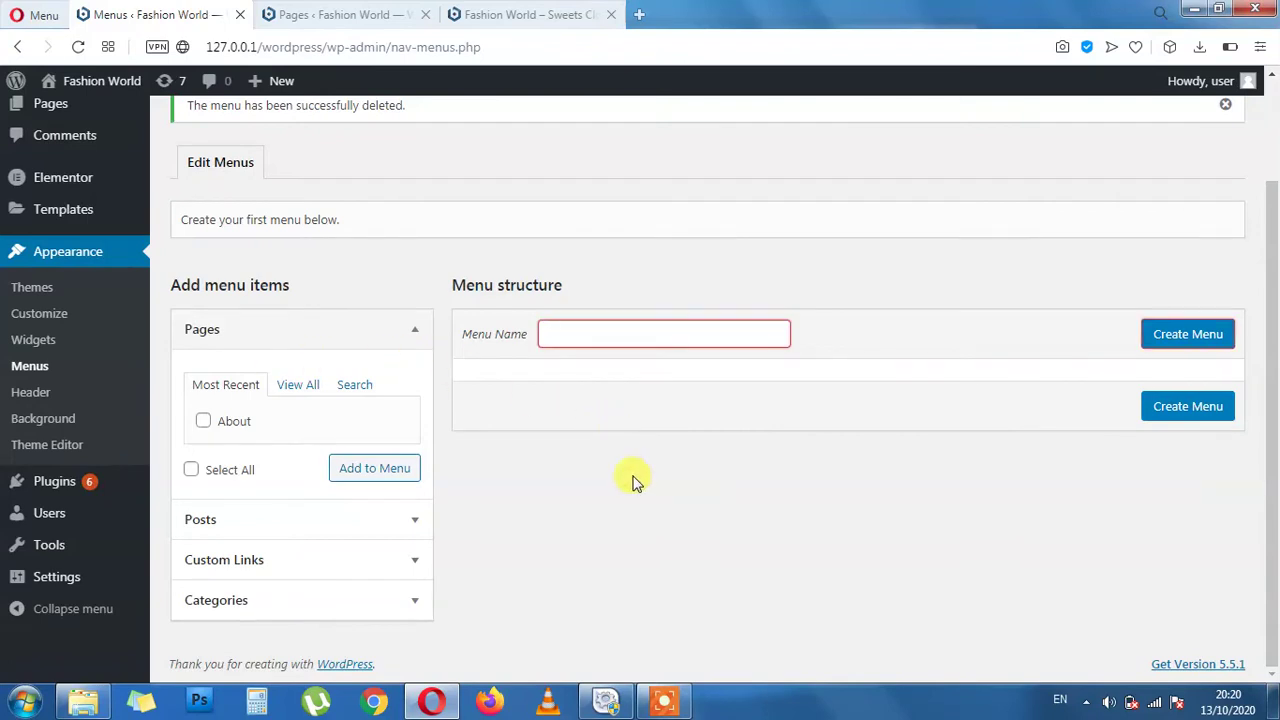
Check the header navigation on the site's home page, reopen the site in a fresh browser tab, and close it.
left_click(525, 14)
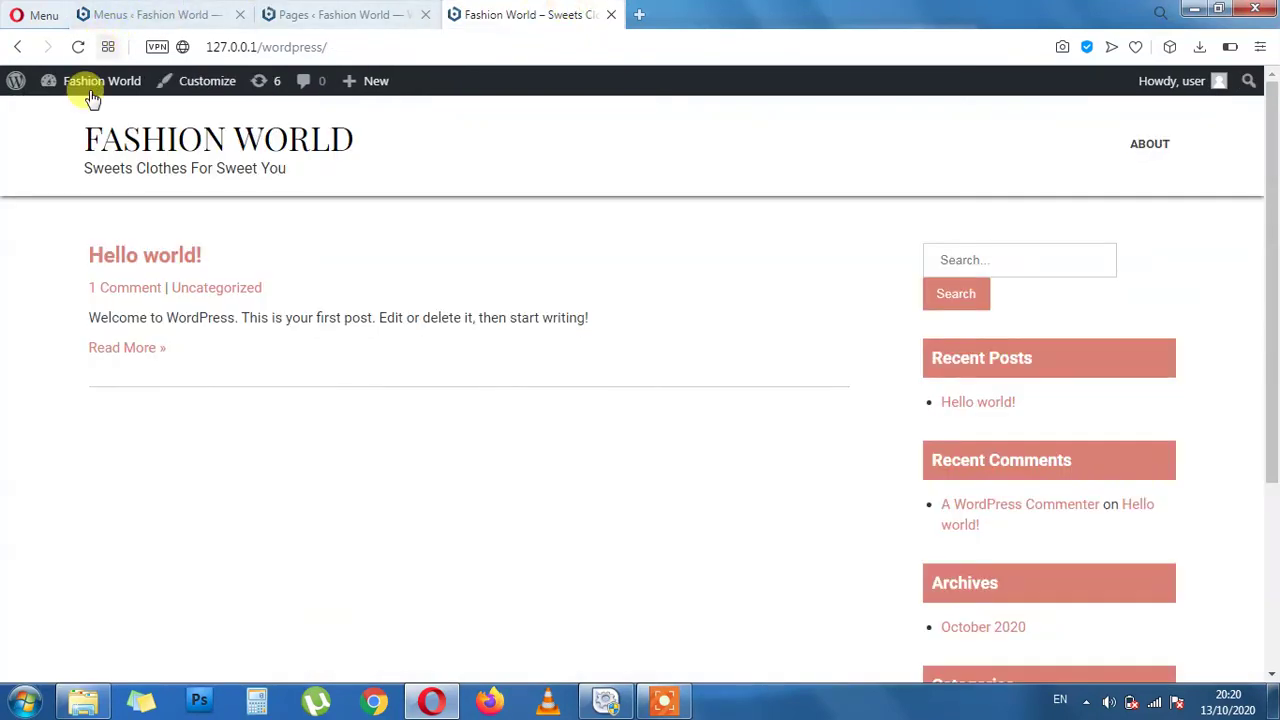
left_click(108, 122)
left_click(611, 14)
mouse_move(86, 90)
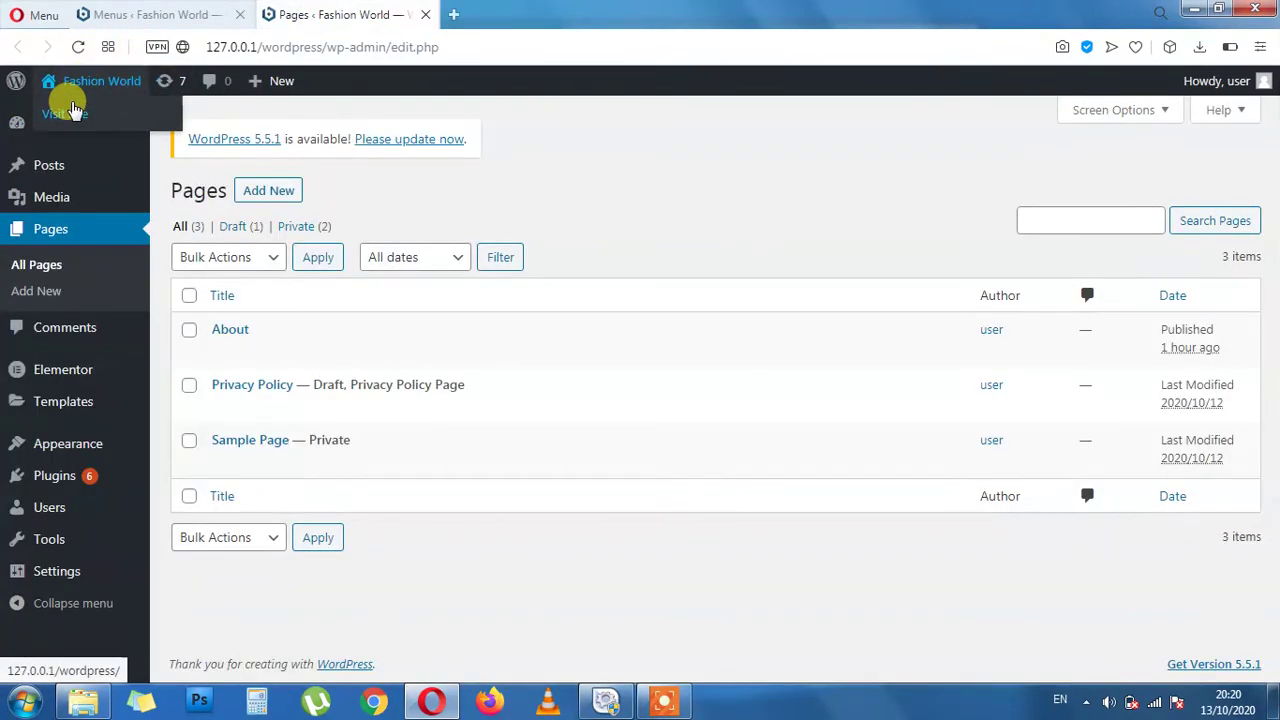
middle_click(70, 112)
left_click(534, 10)
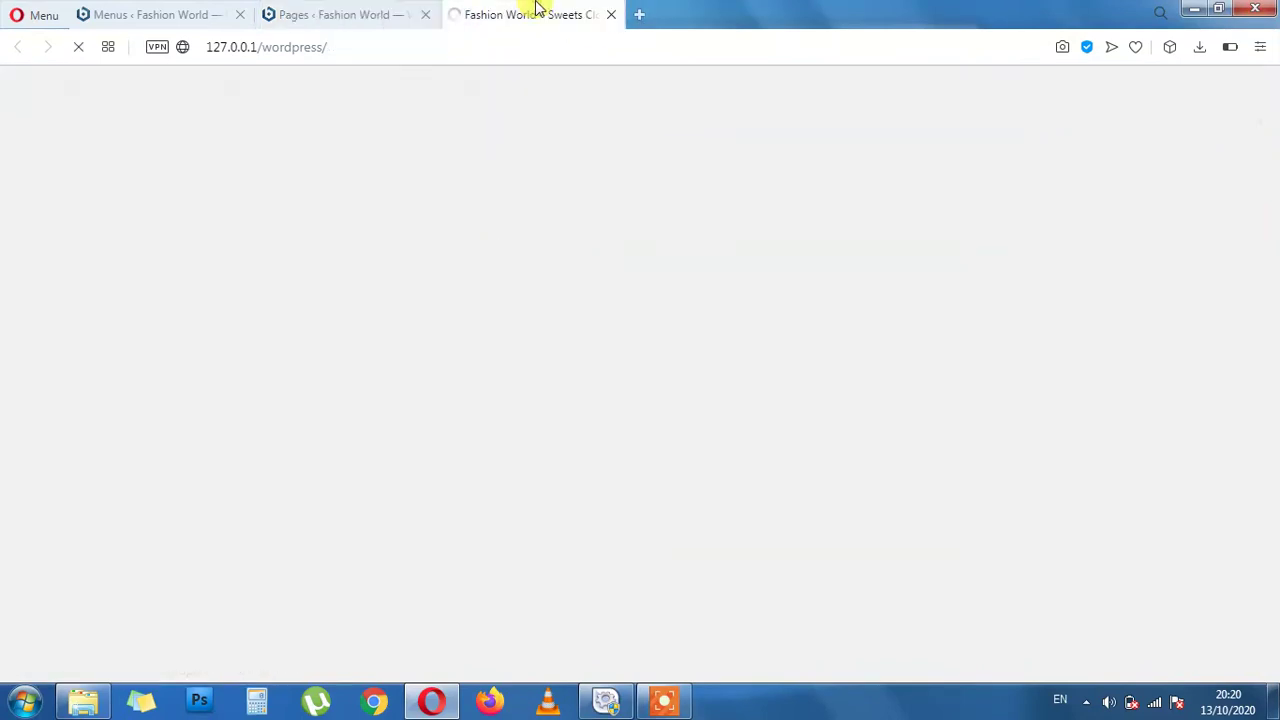
middle_click(591, 10)
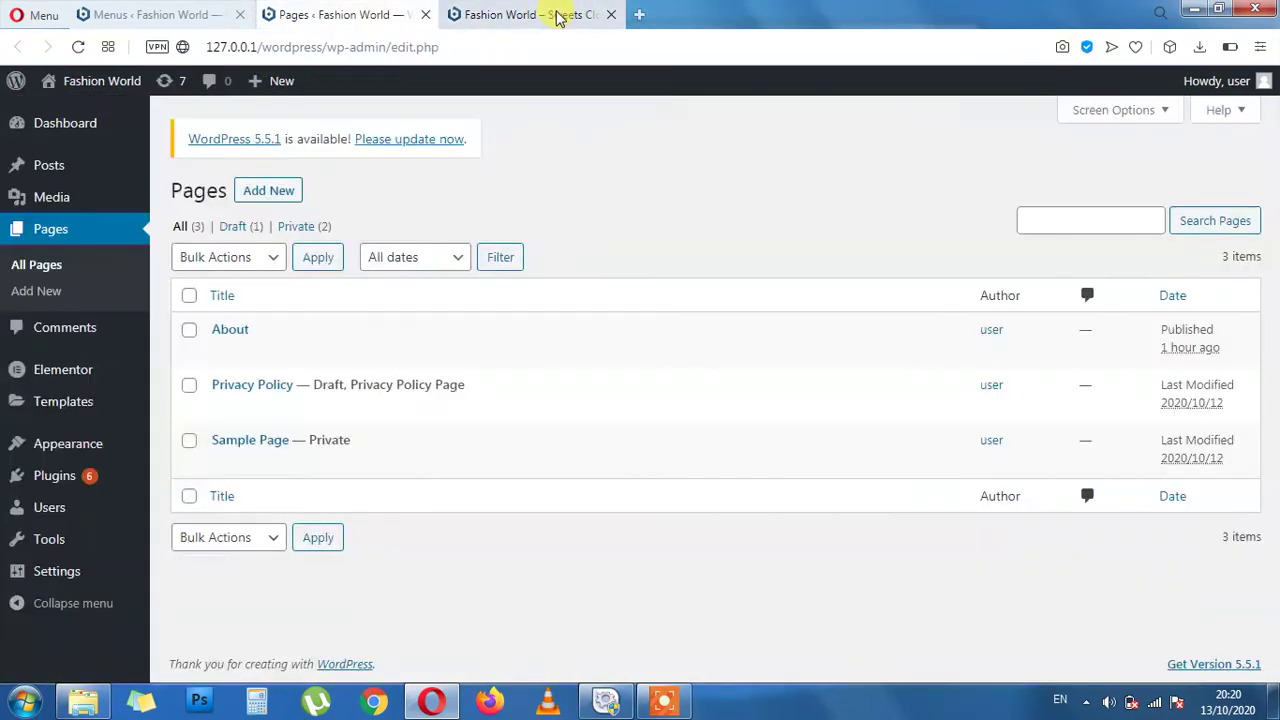
Return to the menu settings and dismiss the menu deletion notice.
left_click(155, 14)
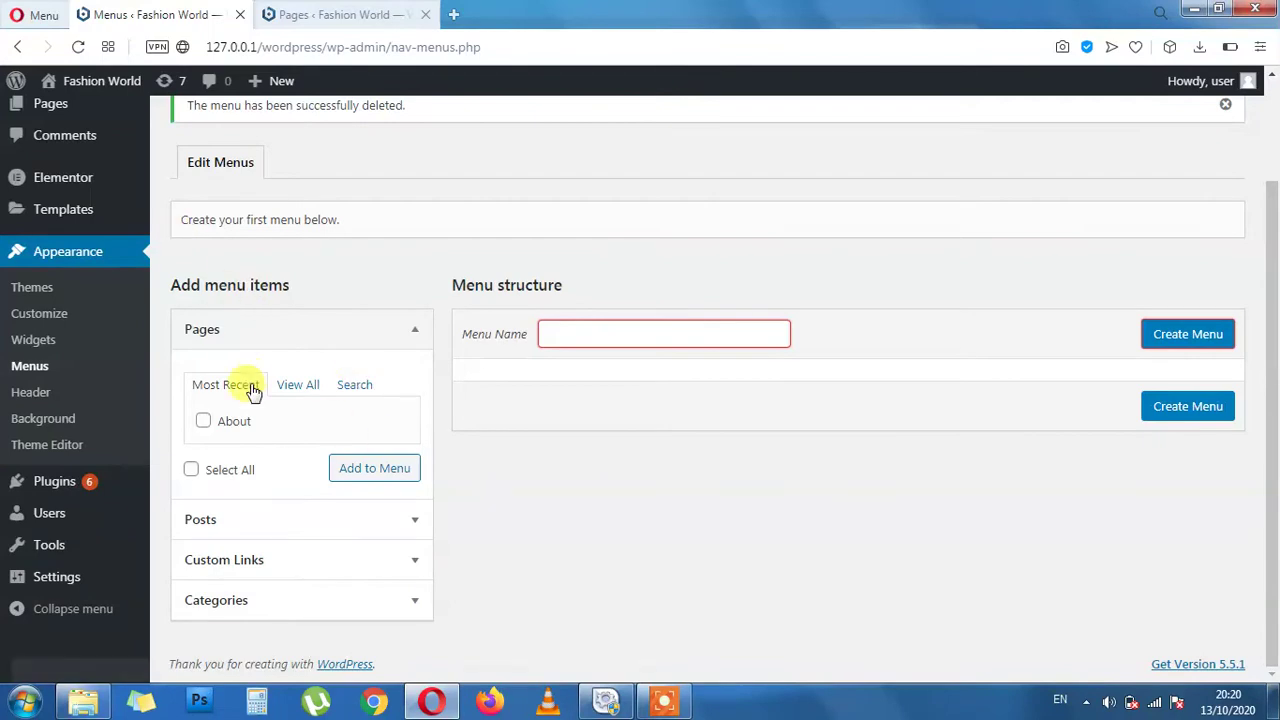
scroll(252, 391, "up", 2)
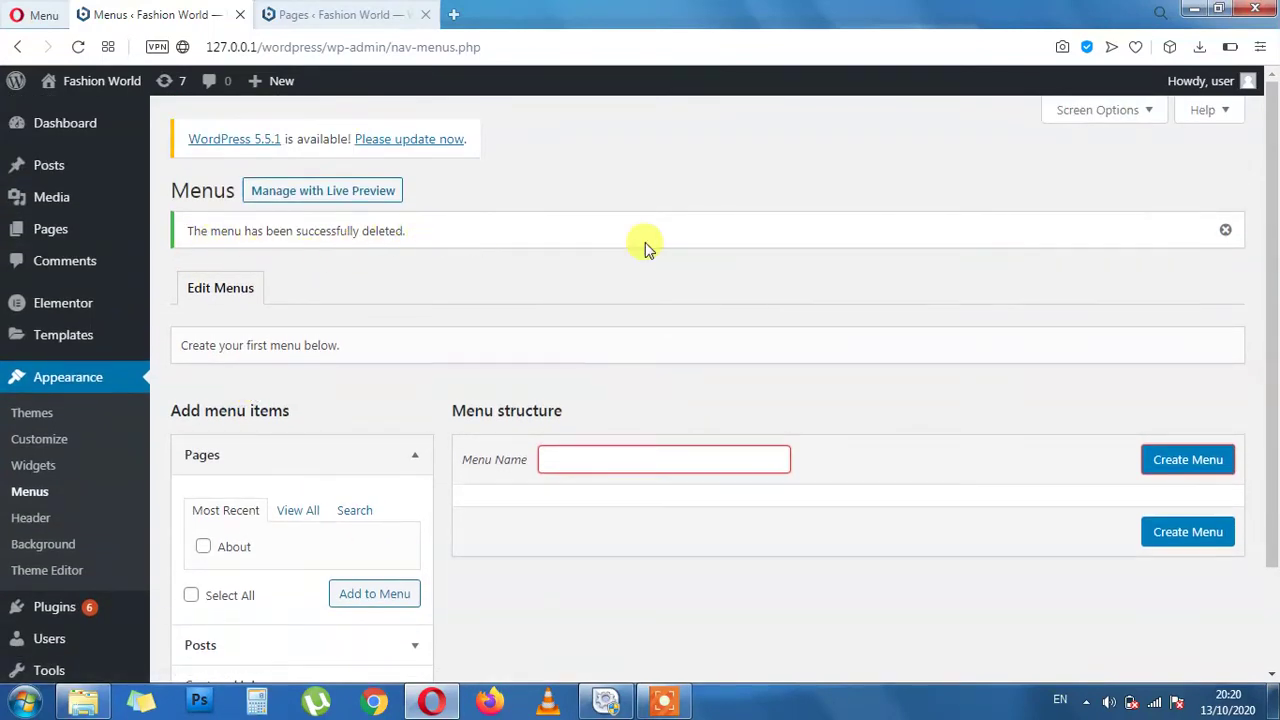
left_click(1226, 233)
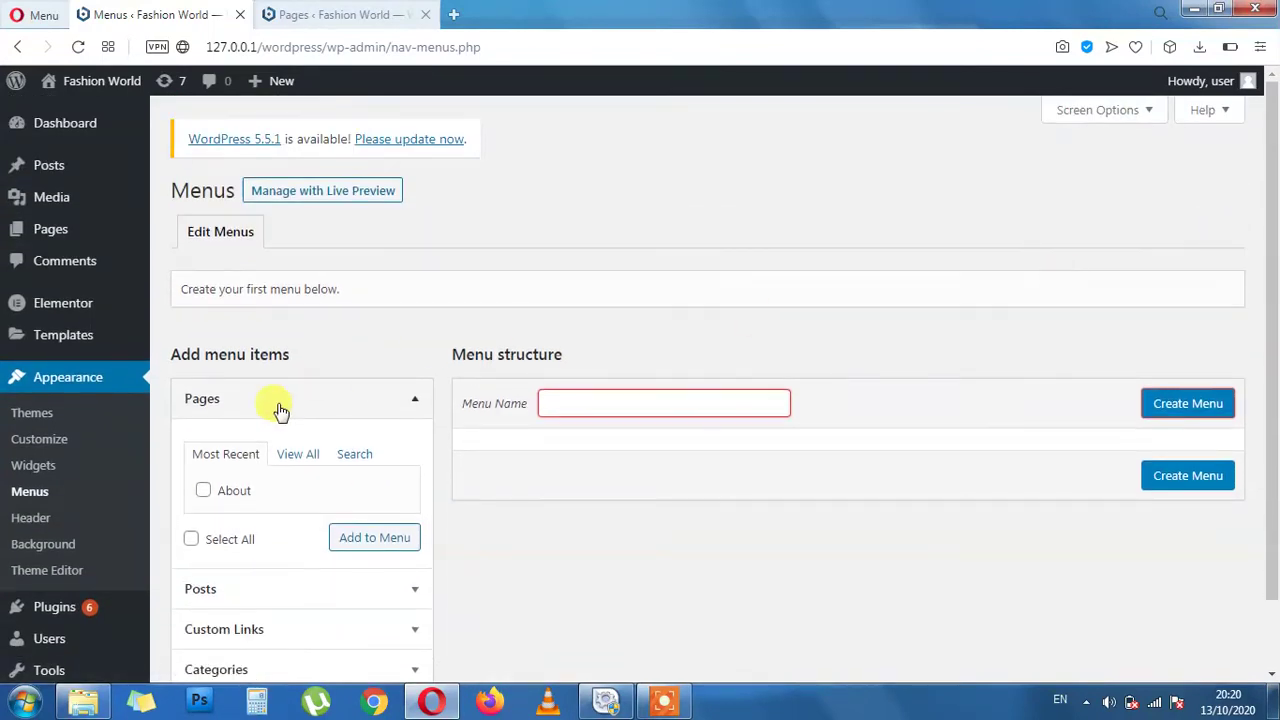
Reload the menu settings, discarding the unsaved changes, and examine the default name and items in the menu structure.
left_click(38, 491)
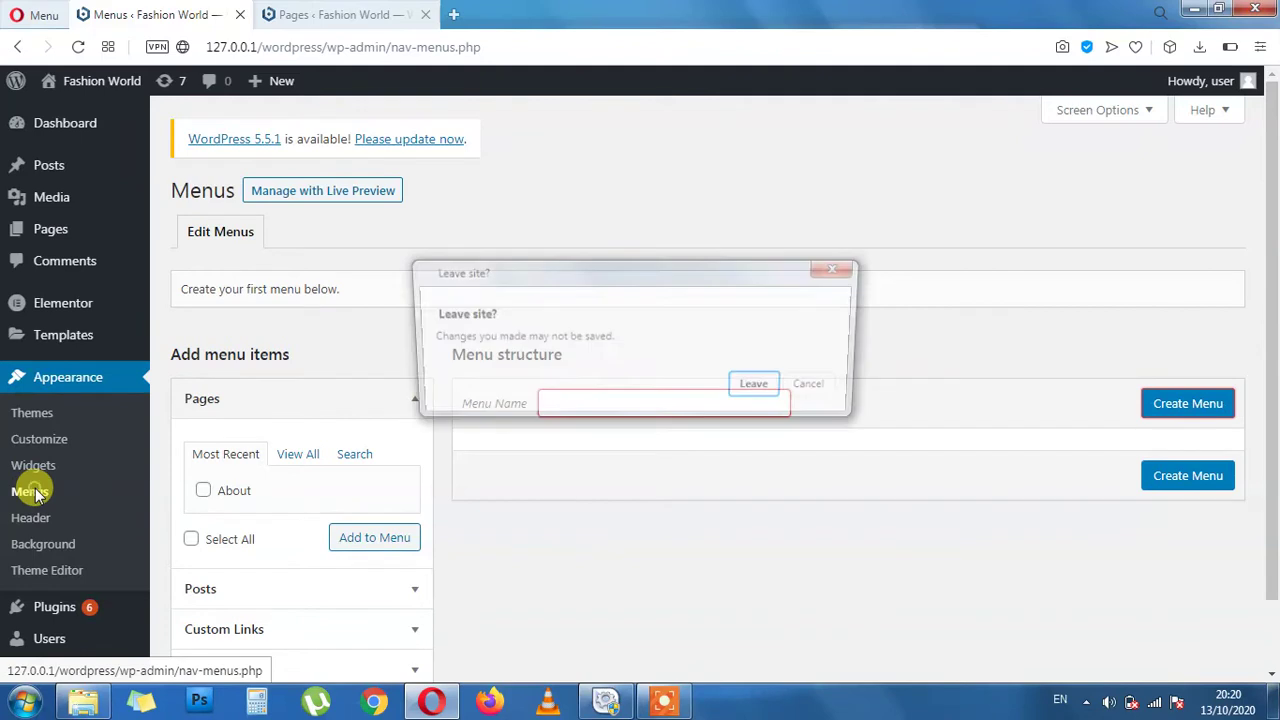
left_click(760, 389)
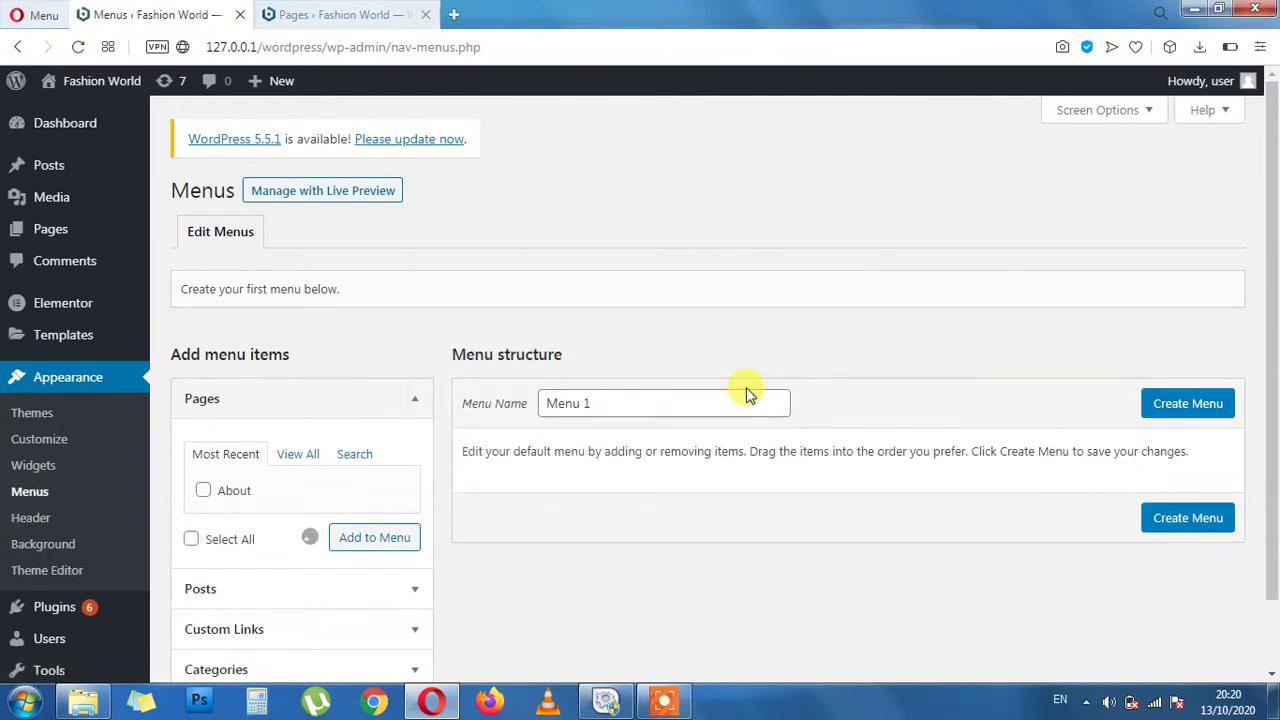
scroll(657, 514, "down", 2)
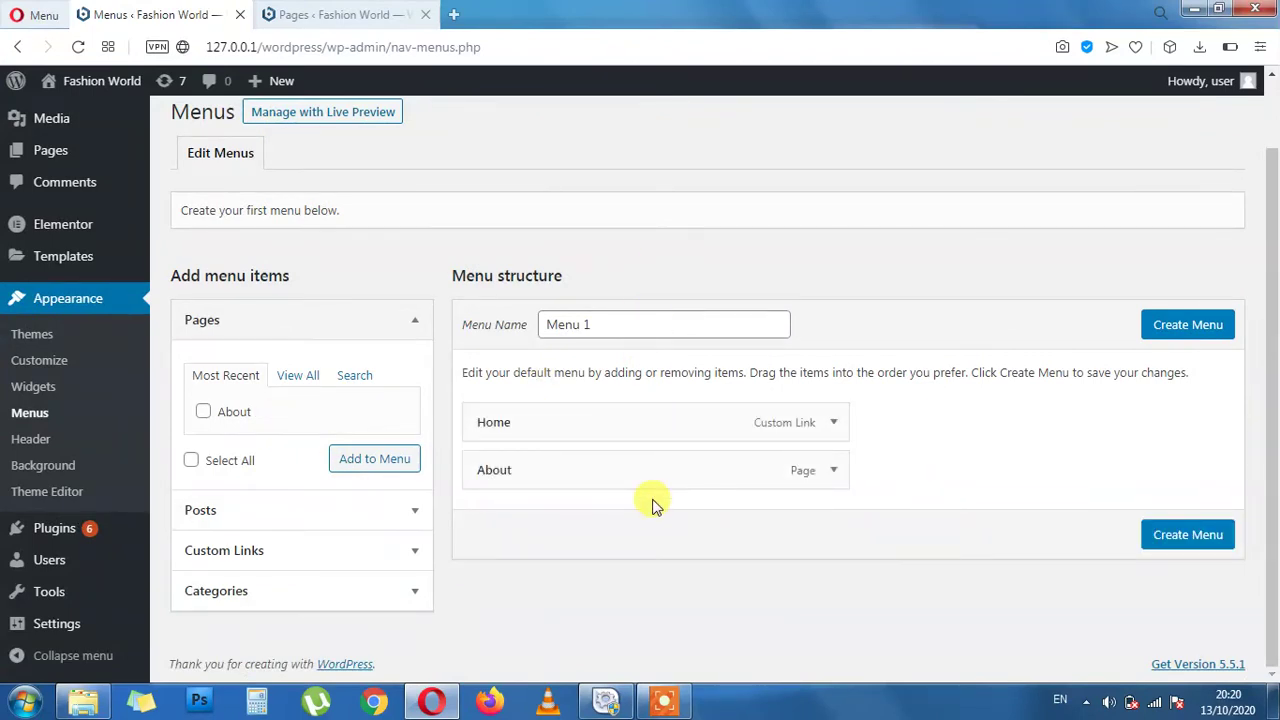
scroll(648, 490, "up", 2)
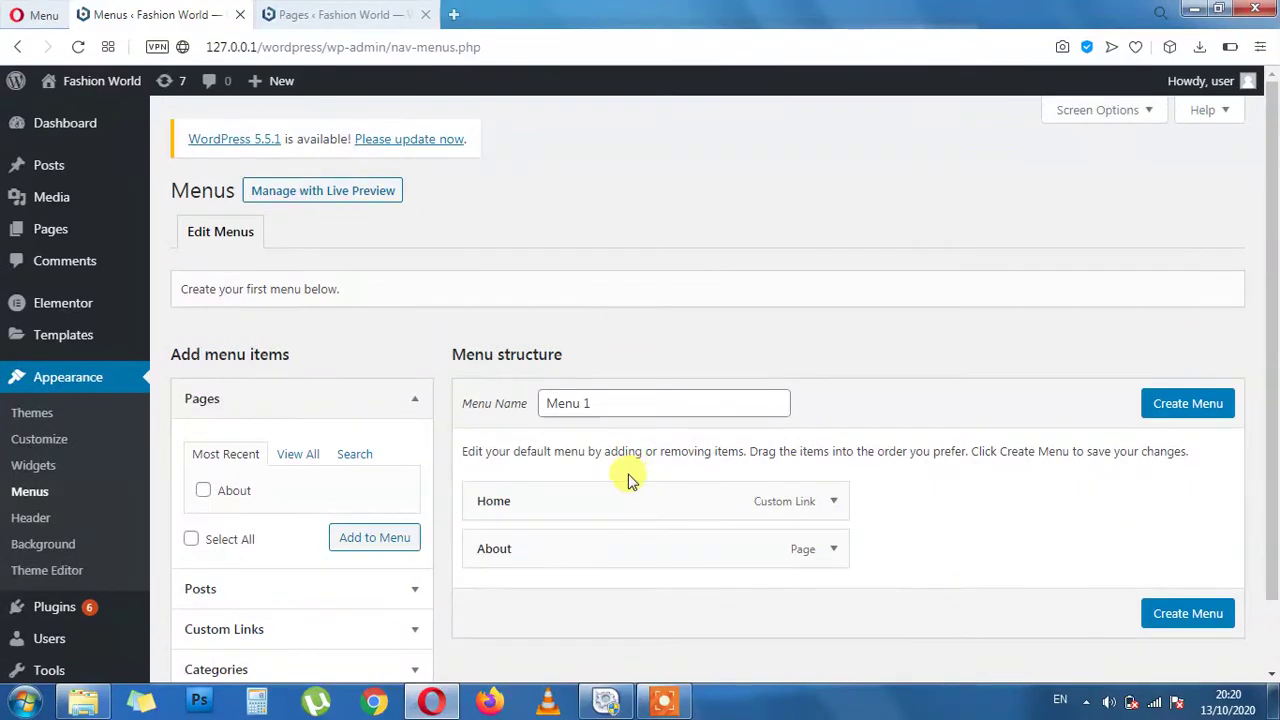
scroll(660, 540, "down", 2)
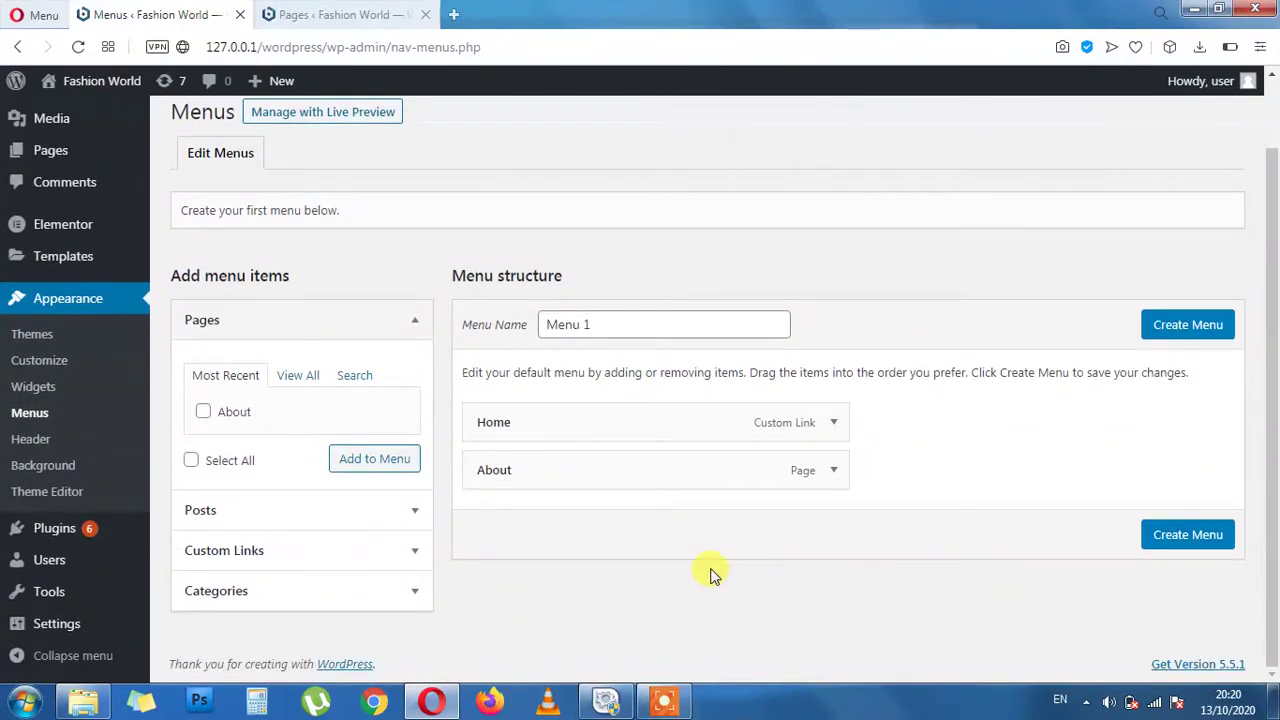
Remove the default Home and About items, clear the menu name, and try to create the empty menu.
left_click(830, 424)
scroll(600, 500, "down", 3)
left_click(490, 459)
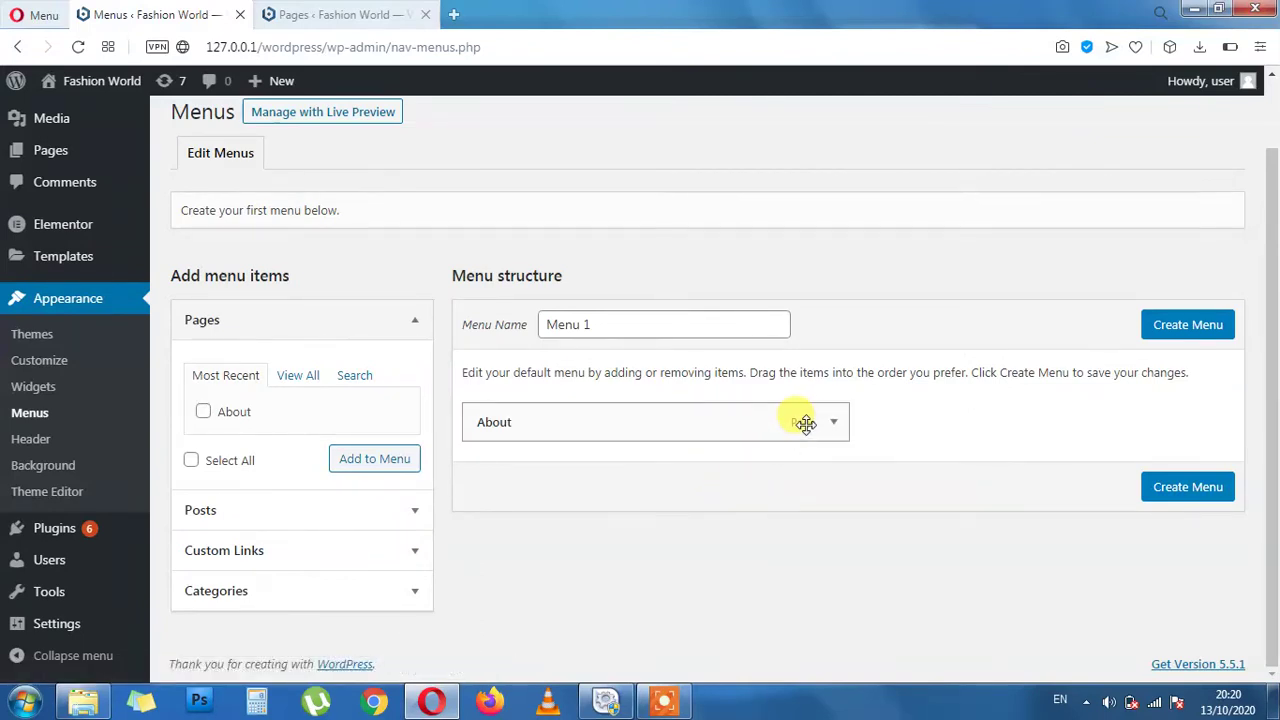
left_click(832, 423)
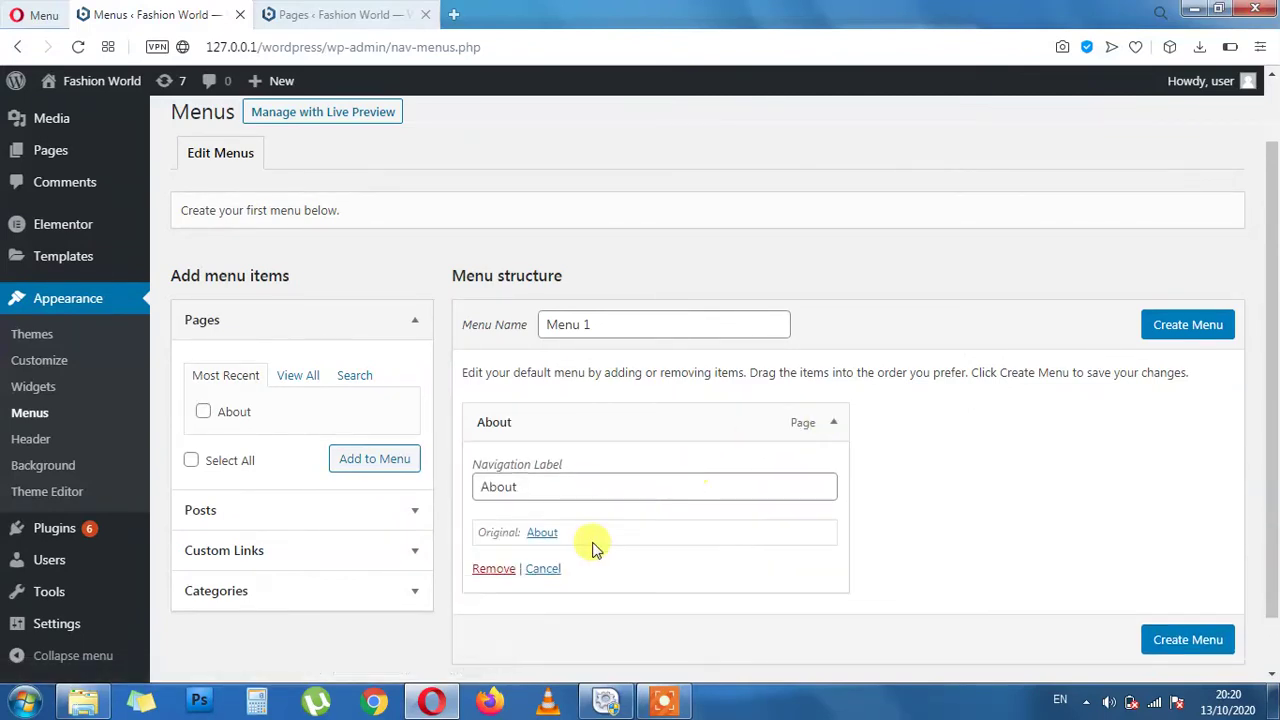
left_click(493, 566)
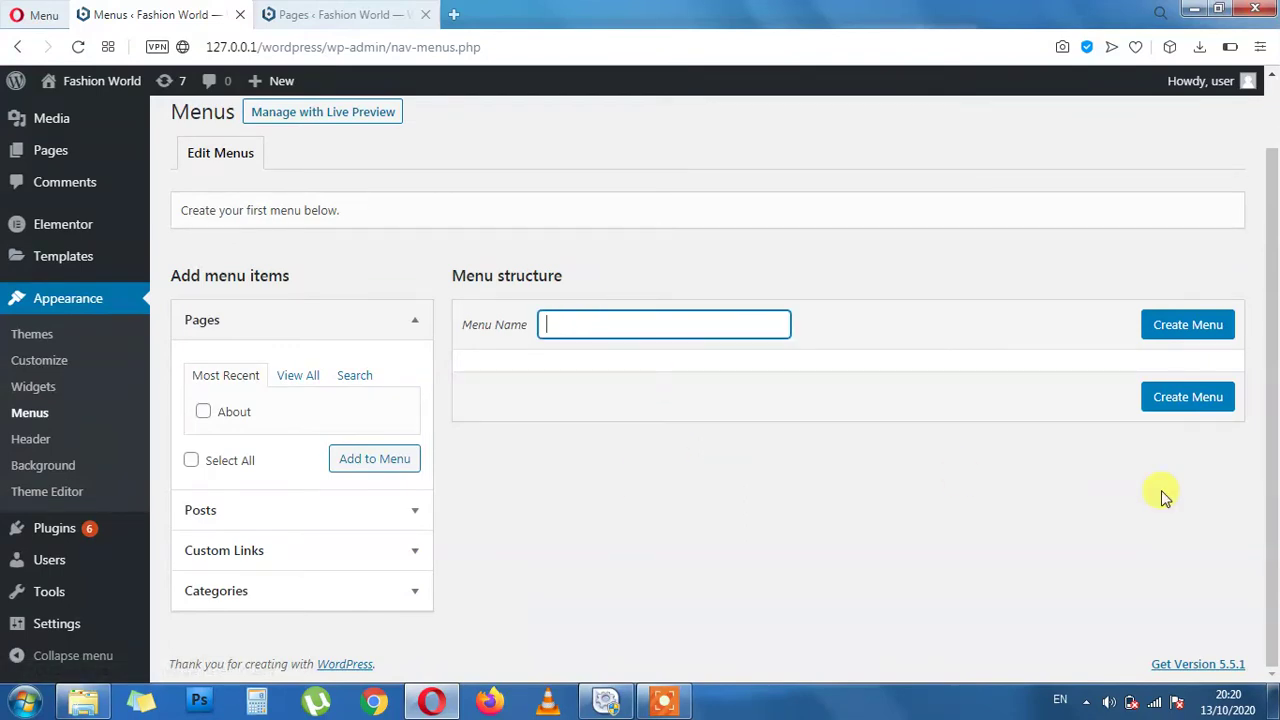
key("Return")
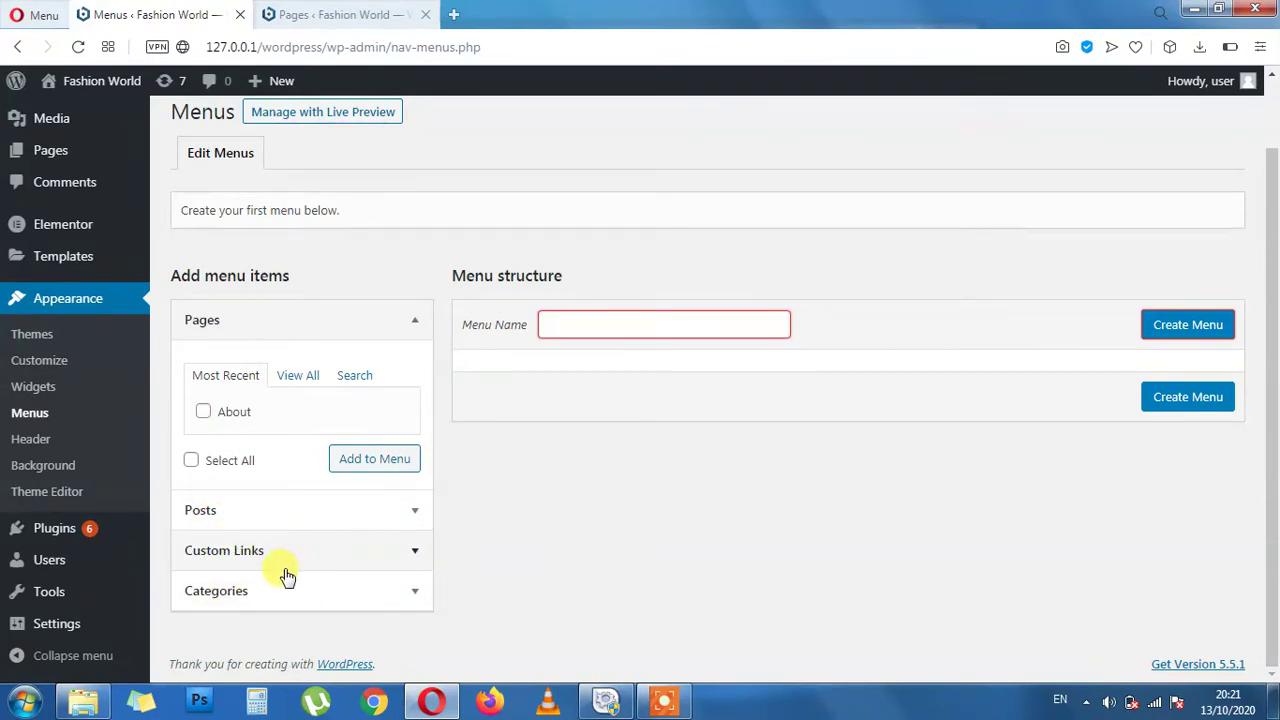
Expand the Categories section among the addable menu items, check its entries, and collapse it.
left_click(351, 592)
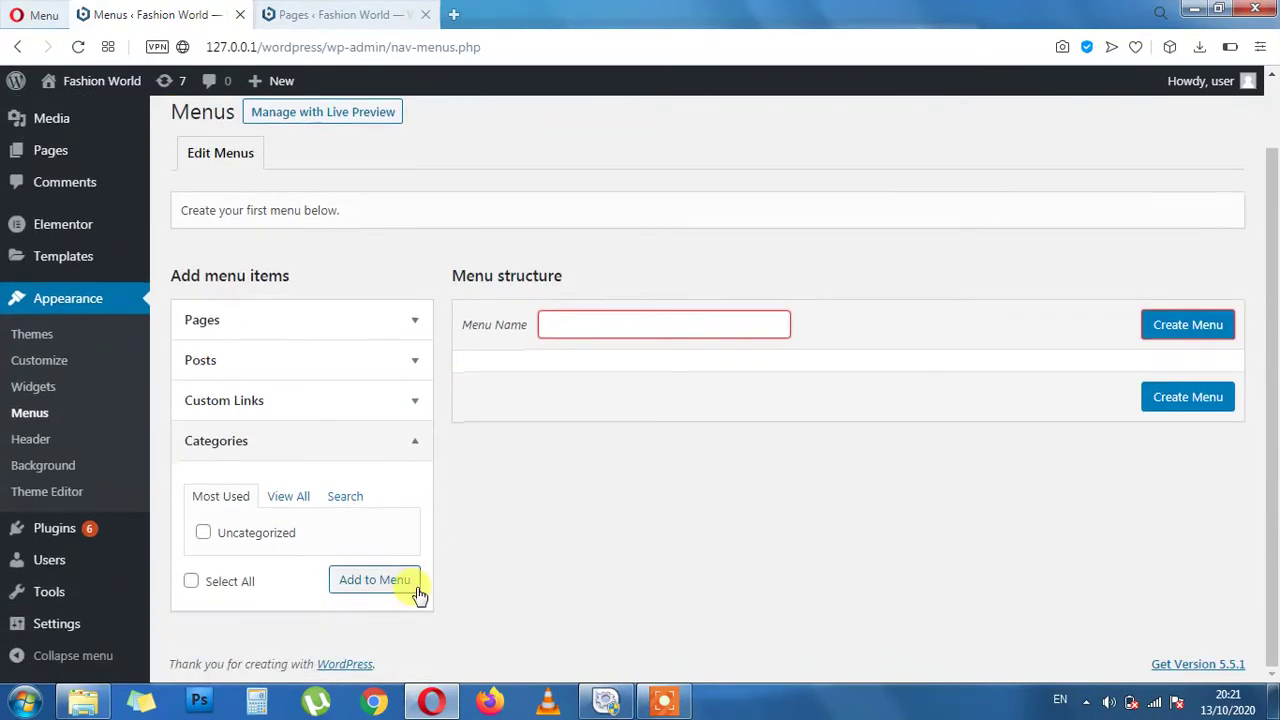
scroll(325, 590, "up", 1)
left_click(386, 536)
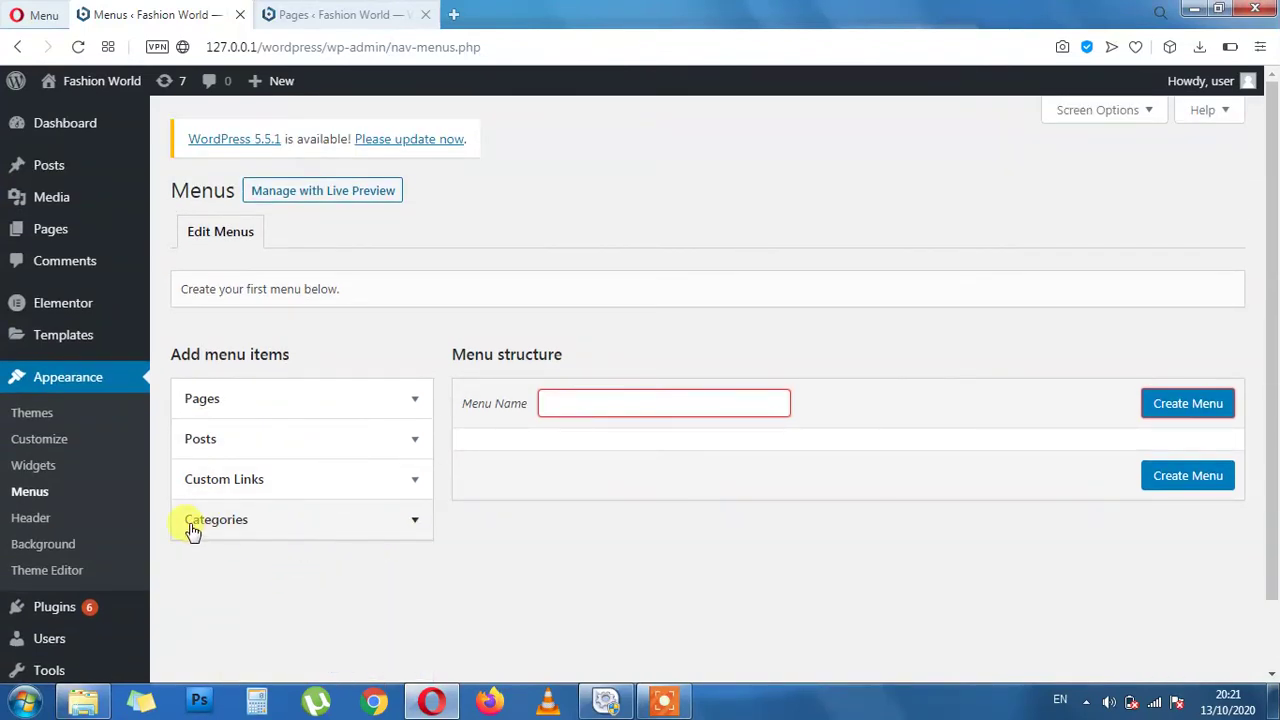
scroll(190, 529, "down", 1)
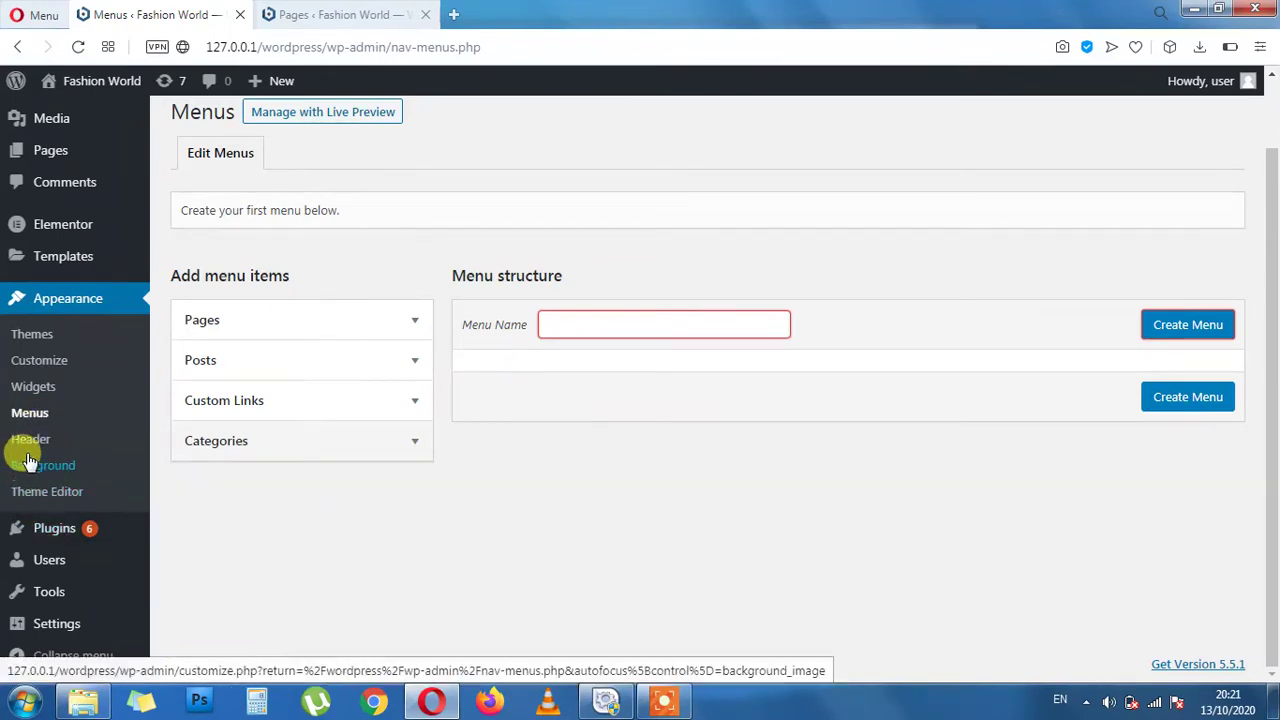
Open the header image settings, discarding the unsaved menu changes, and compare them with the site's home page in the other browser tab.
left_click(30, 439)
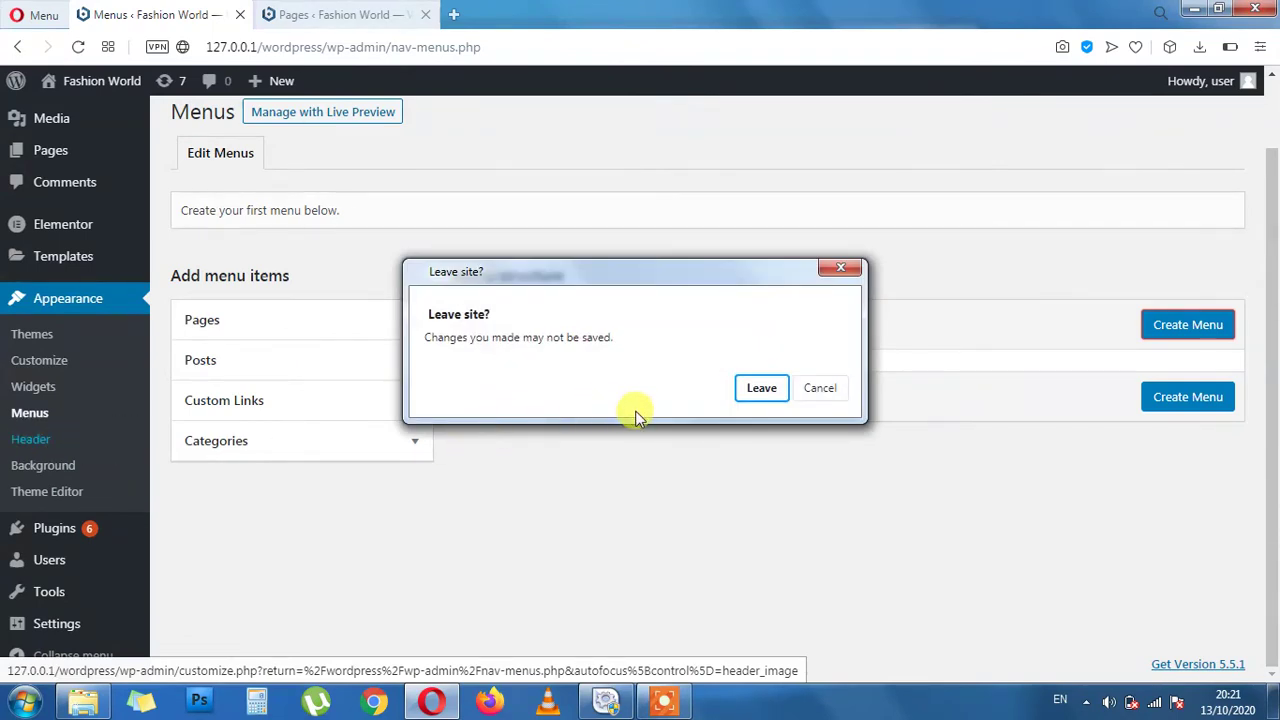
left_click(761, 388)
left_click(330, 14)
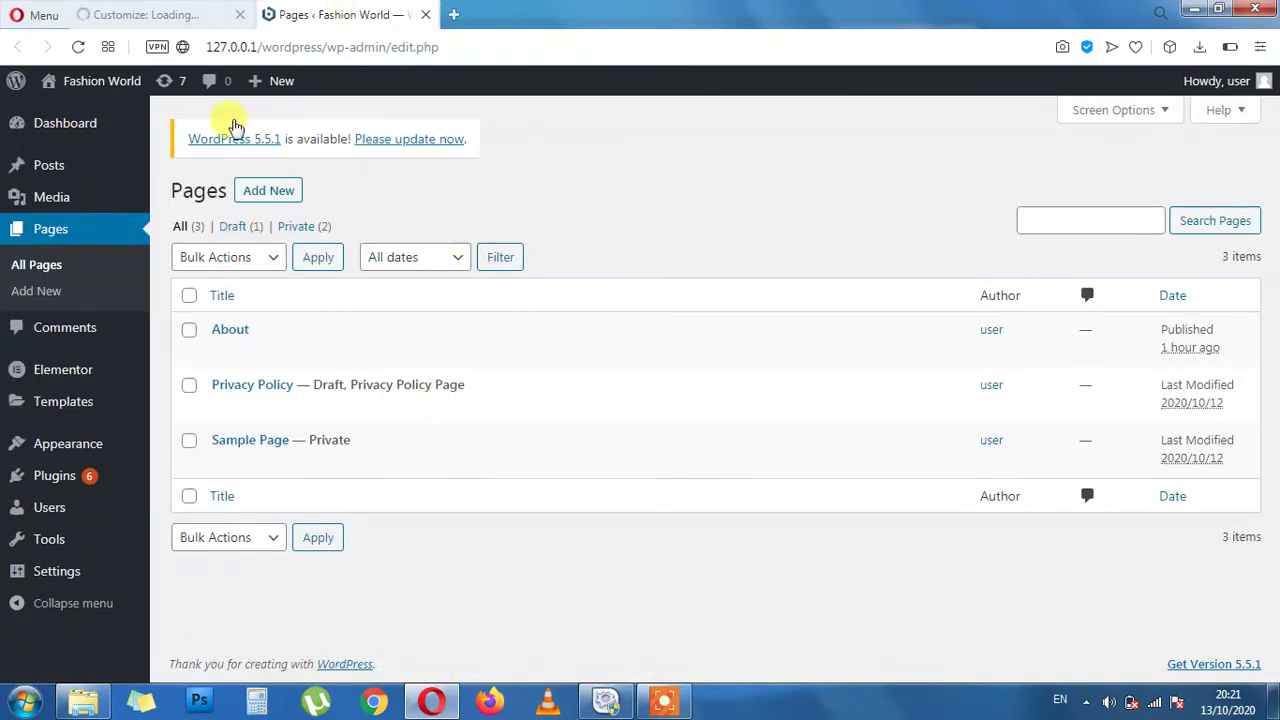
left_click(100, 115)
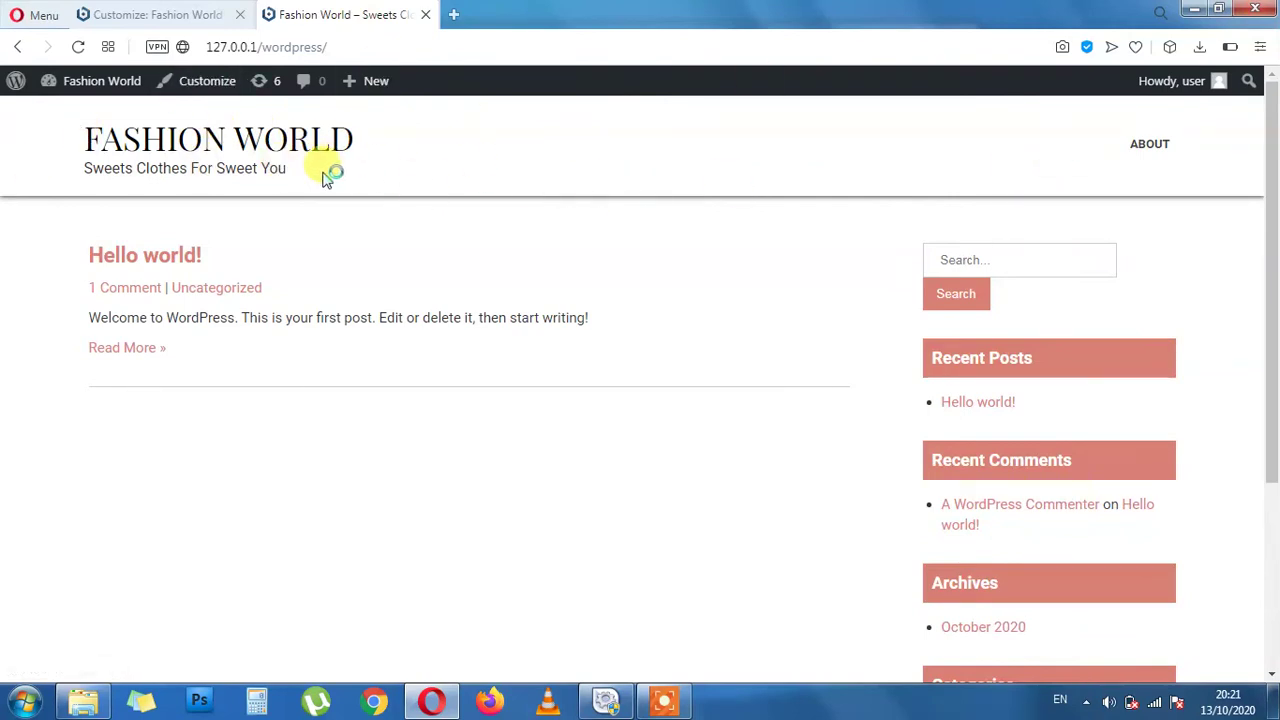
left_click(78, 15)
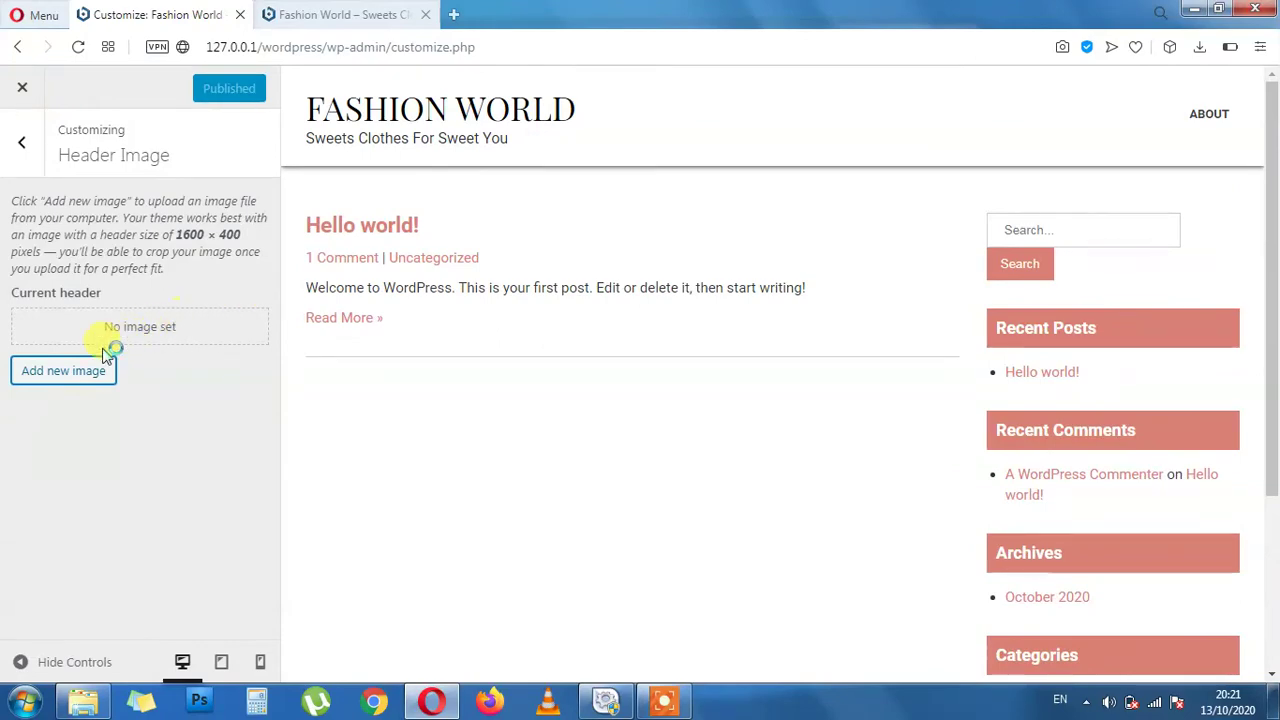
left_click(340, 14)
left_click(157, 14)
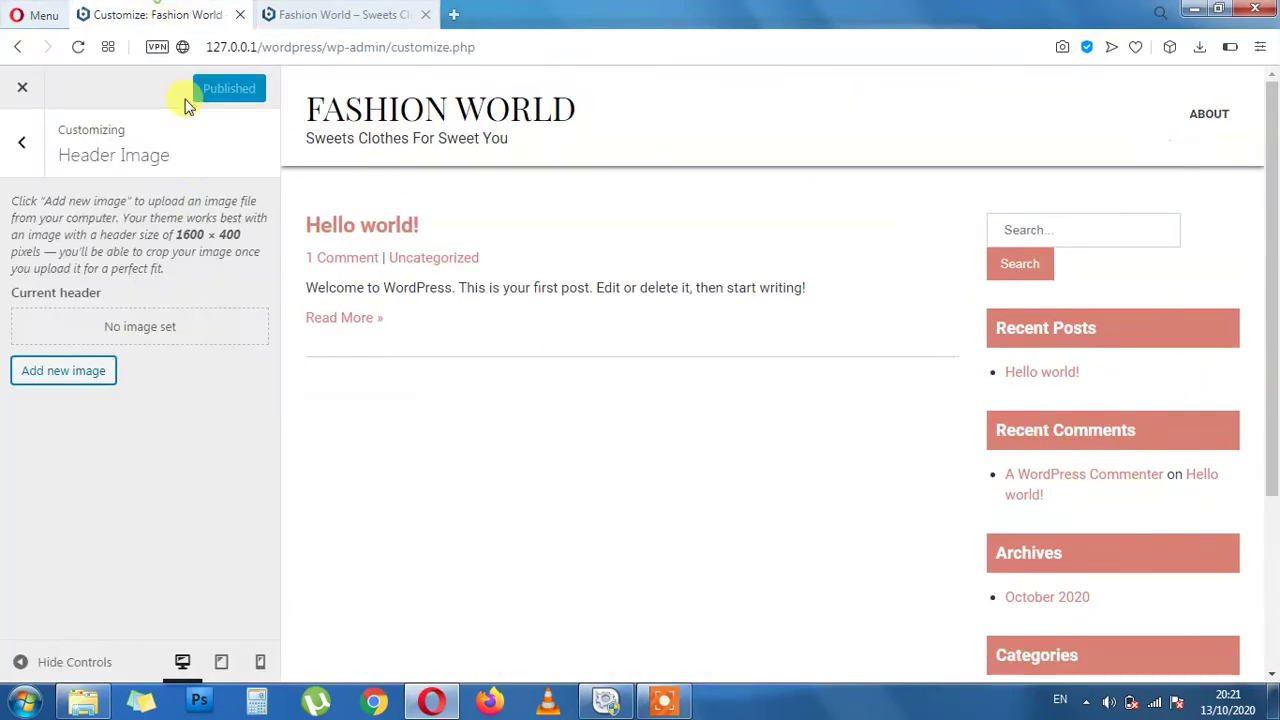
Look over the preview in the header image settings and view the background image settings, returning to the menu settings after each.
scroll(505, 400, "down", 3)
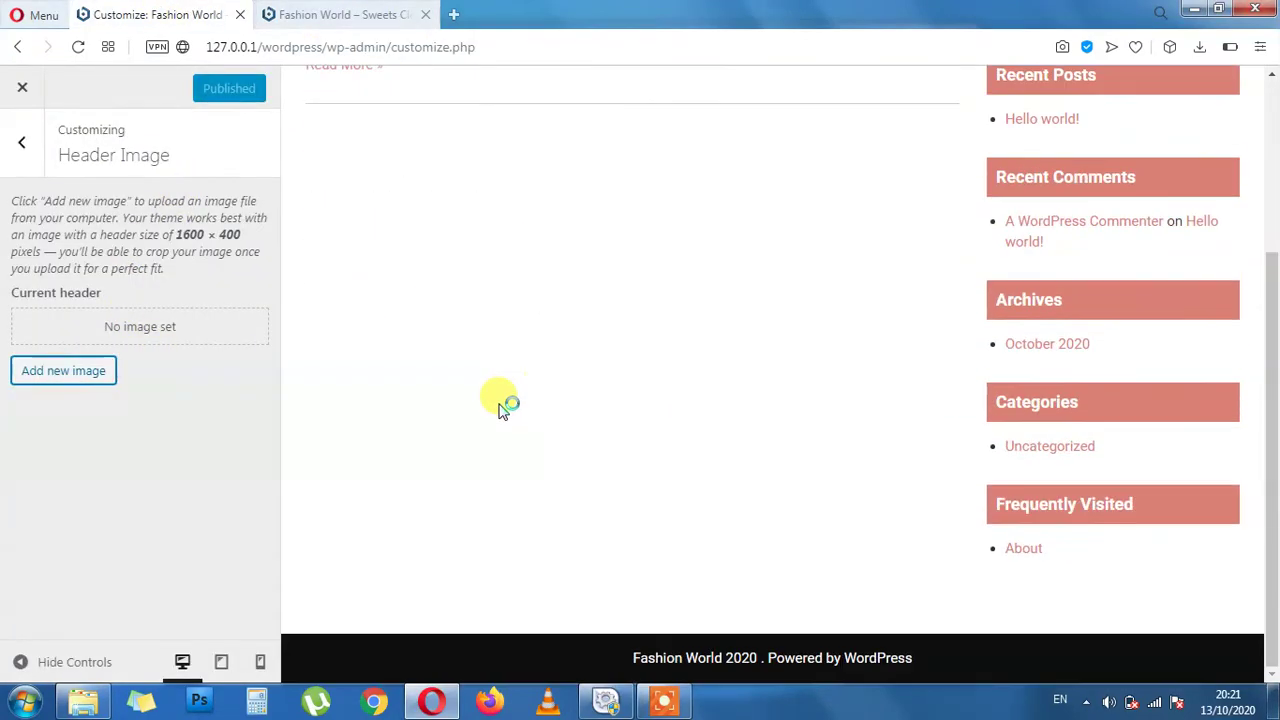
scroll(497, 410, "up", 3)
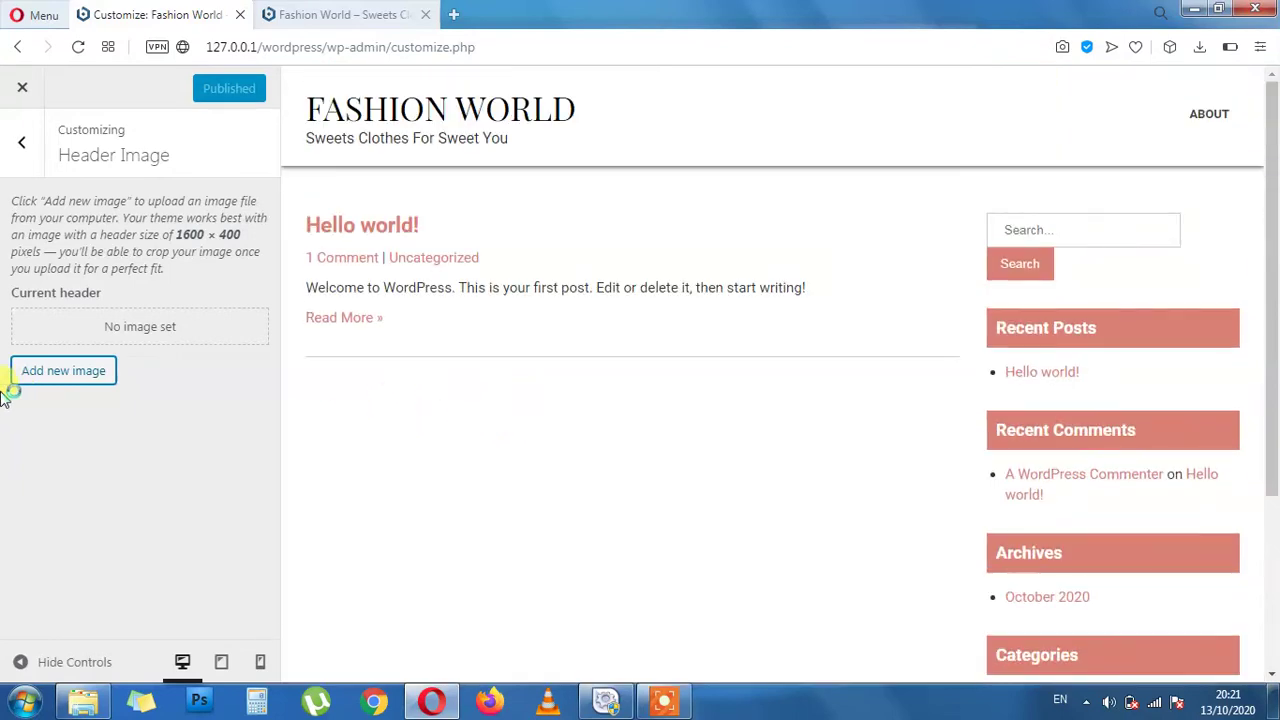
left_click(22, 90)
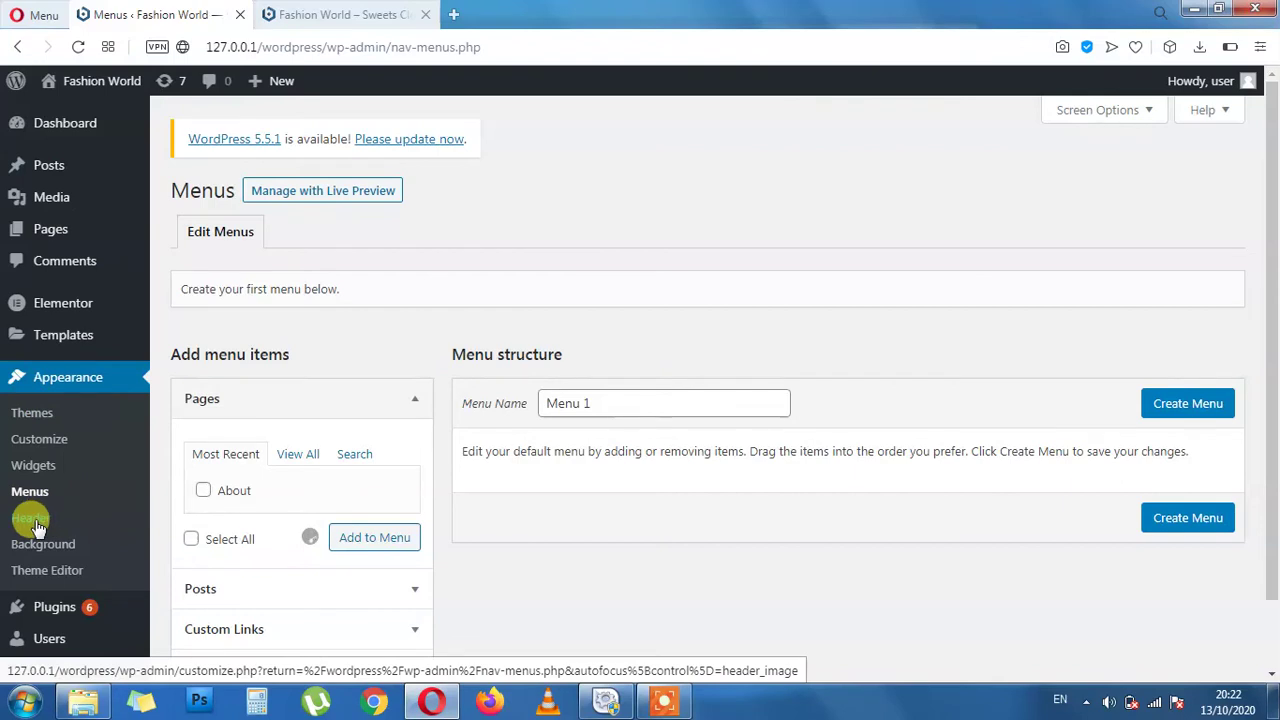
left_click(38, 545)
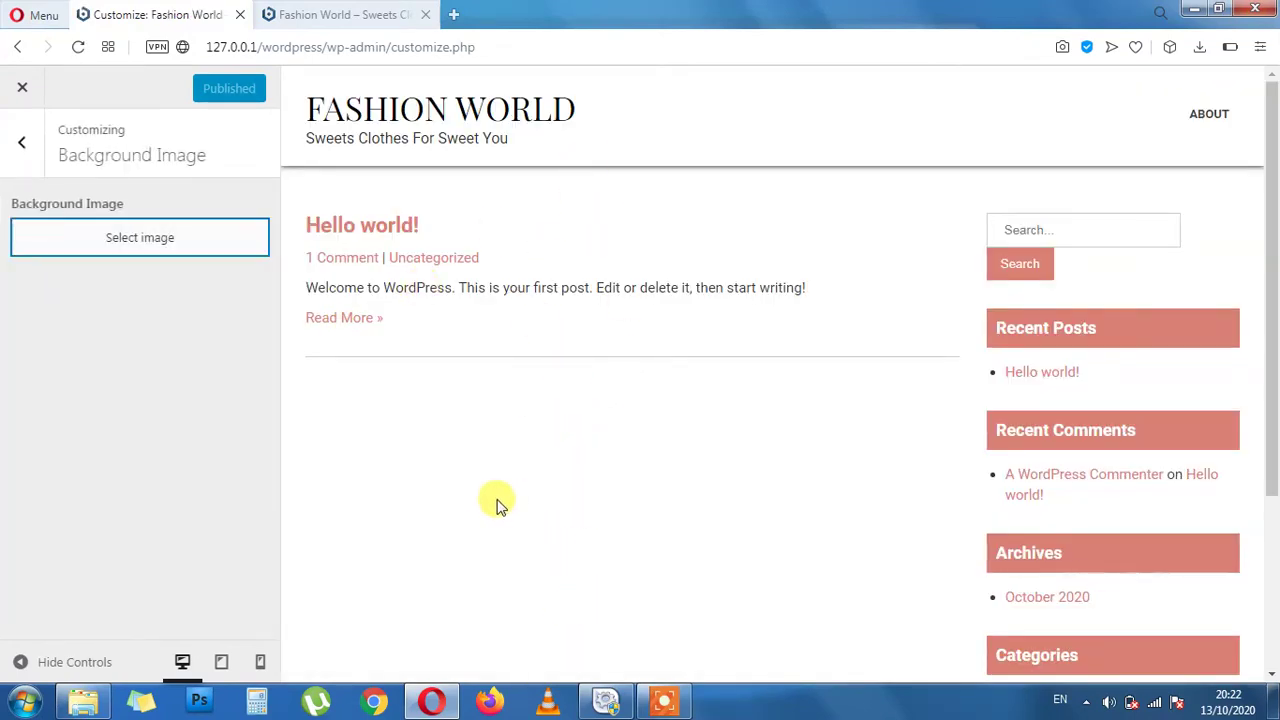
left_click(22, 88)
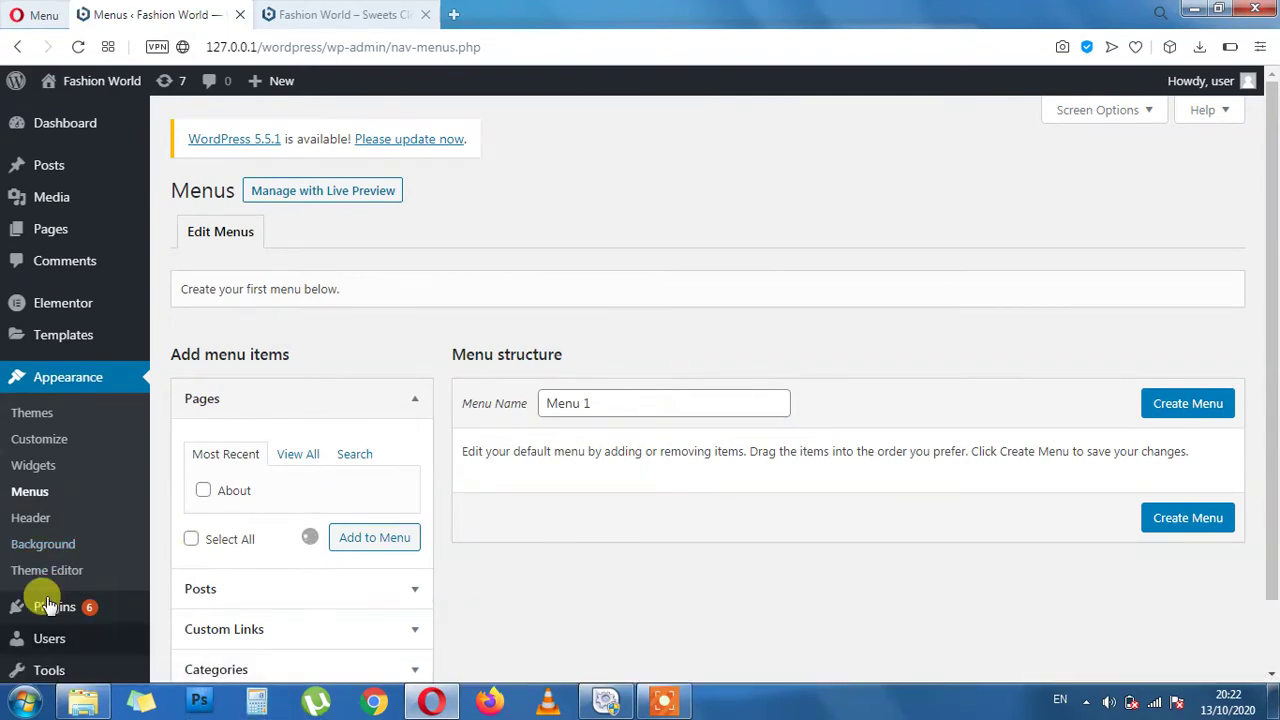
Open the theme editor, accept the direct-editing warning, and examine the Belleza stylesheet and theme file list.
left_click(53, 573)
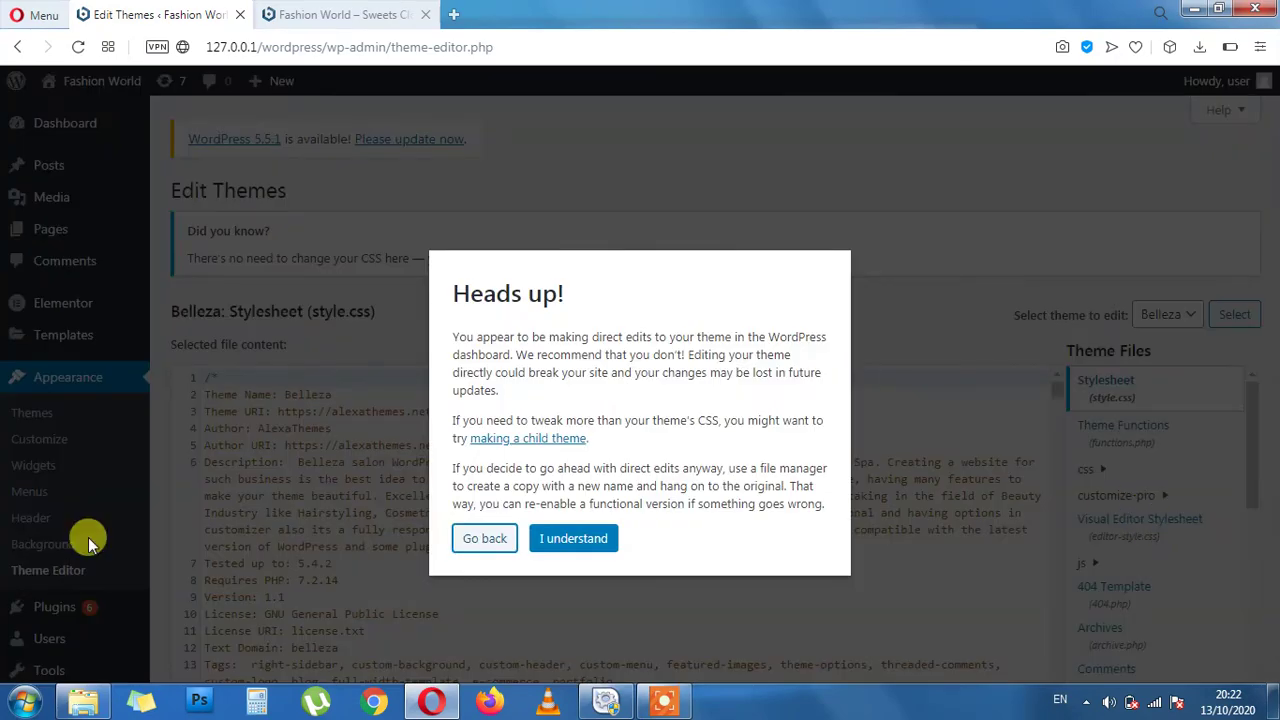
left_click(562, 540)
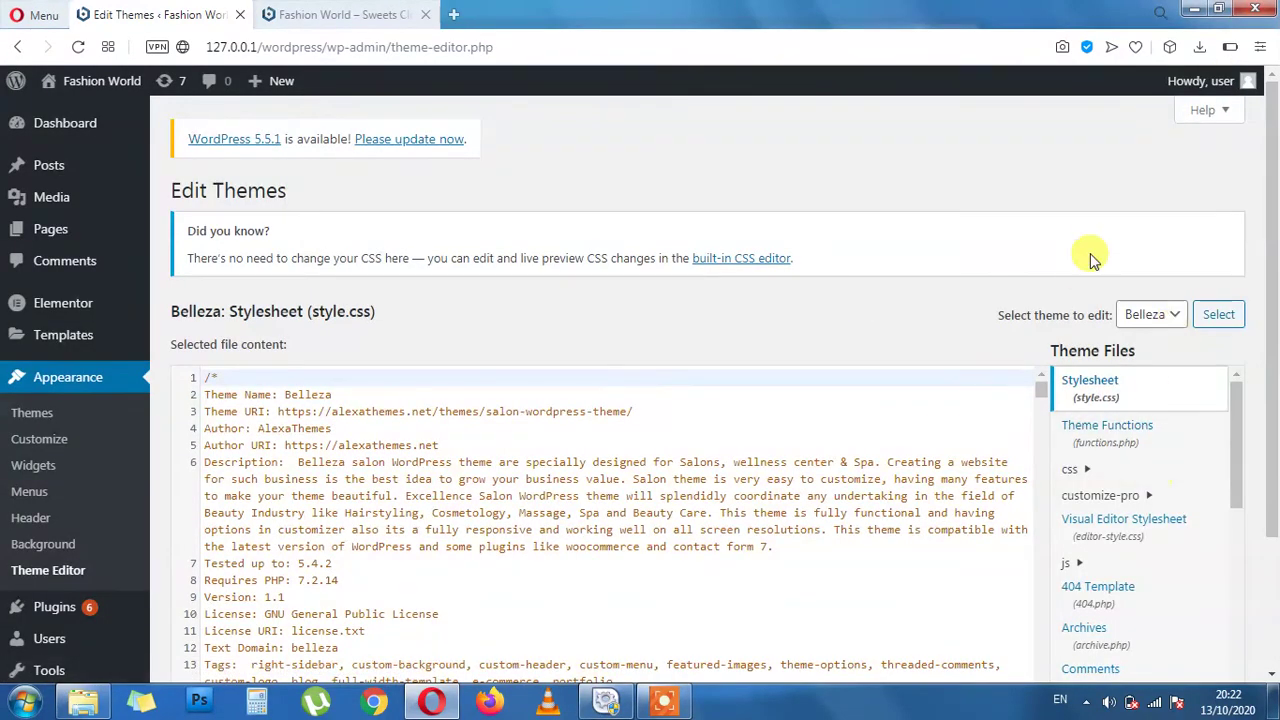
left_click_drag(1273, 213, 1273, 427)
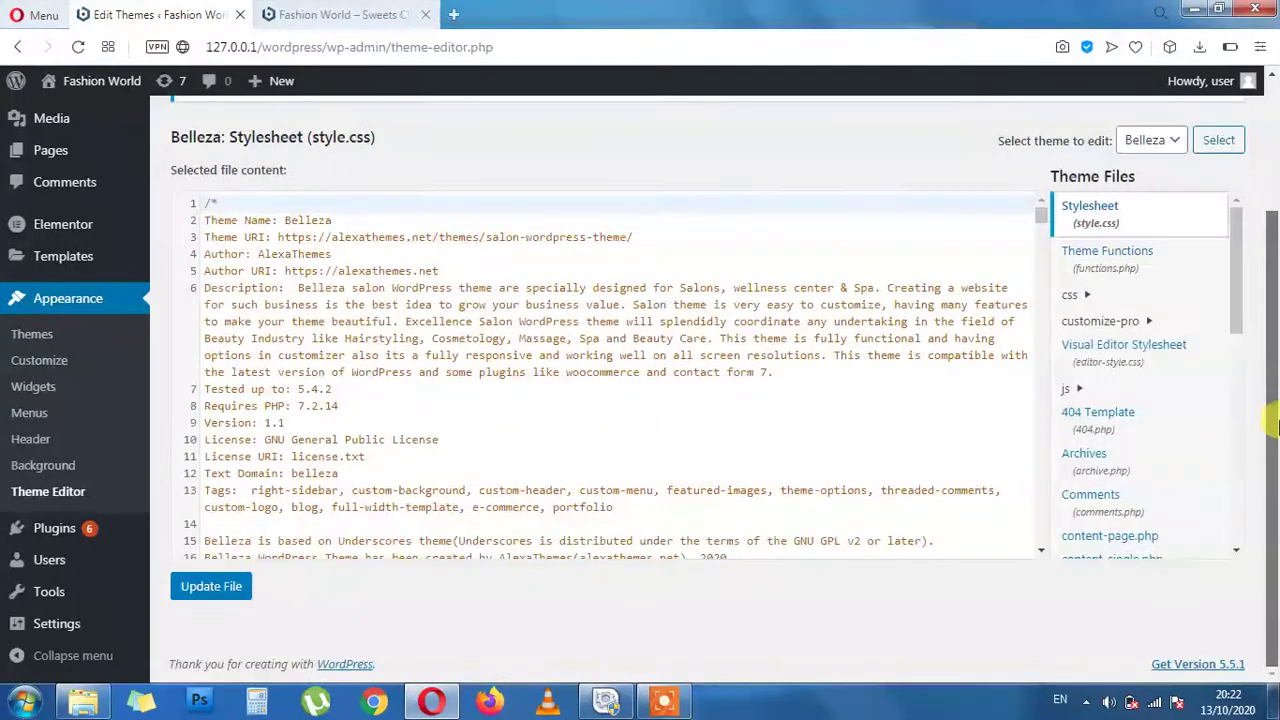
scroll(1275, 343, "up", 1)
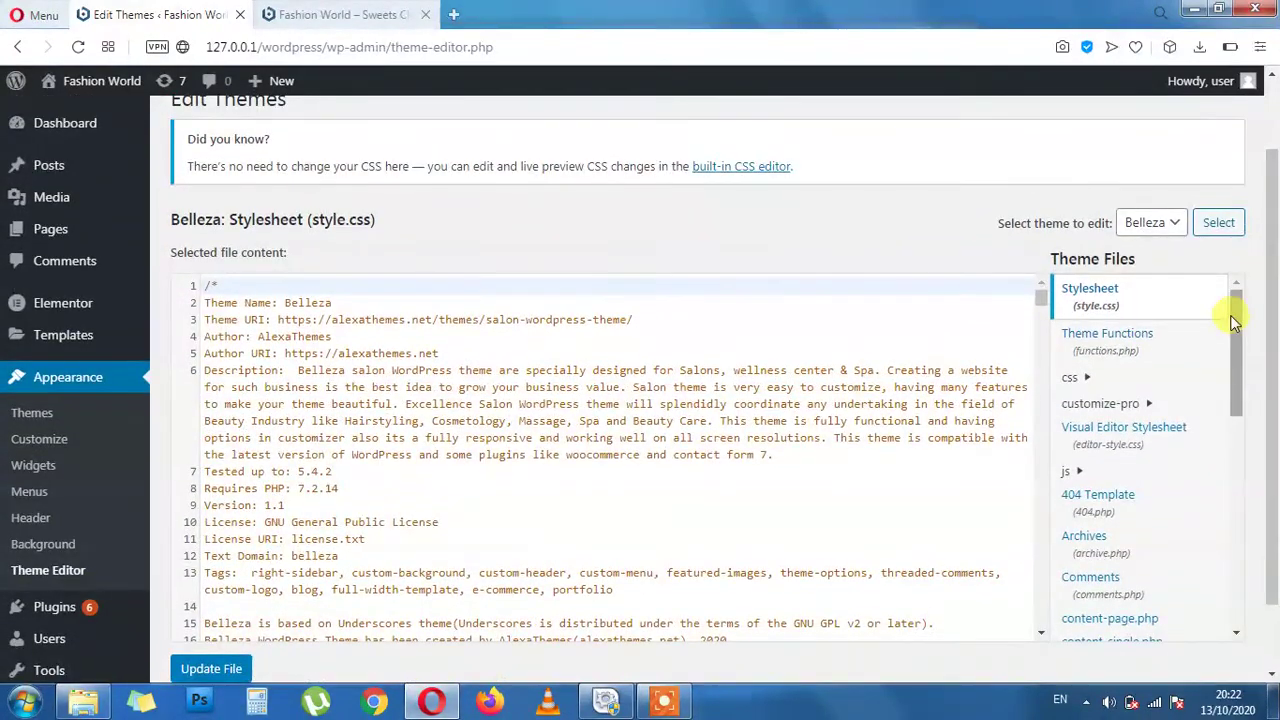